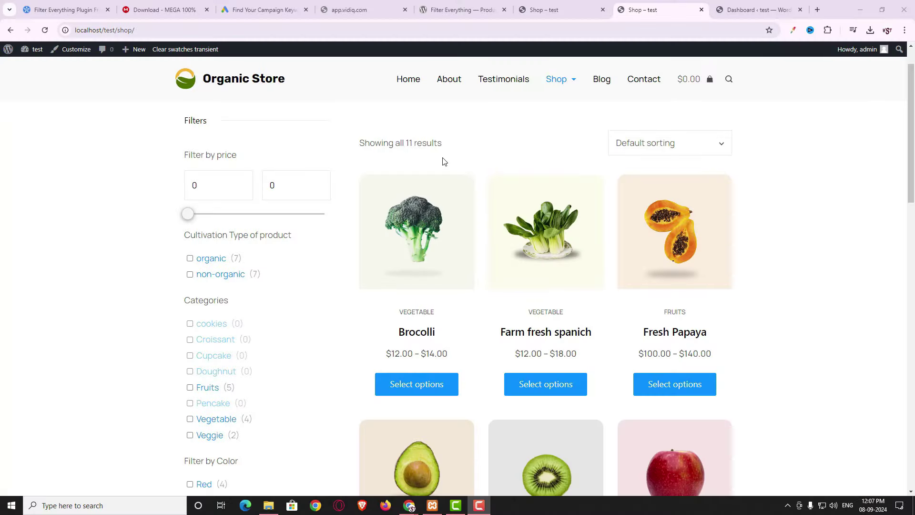
- Browse the shop's sidebar filters, then switch to the Filter Everything plugin page on wordpress.org
{"action": "scroll", "coordinate": [448, 181], "scroll_direction": "down", "scroll_amount": 1}
{"action": "scroll", "coordinate": [449, 182], "scroll_direction": "up", "scroll_amount": 1}
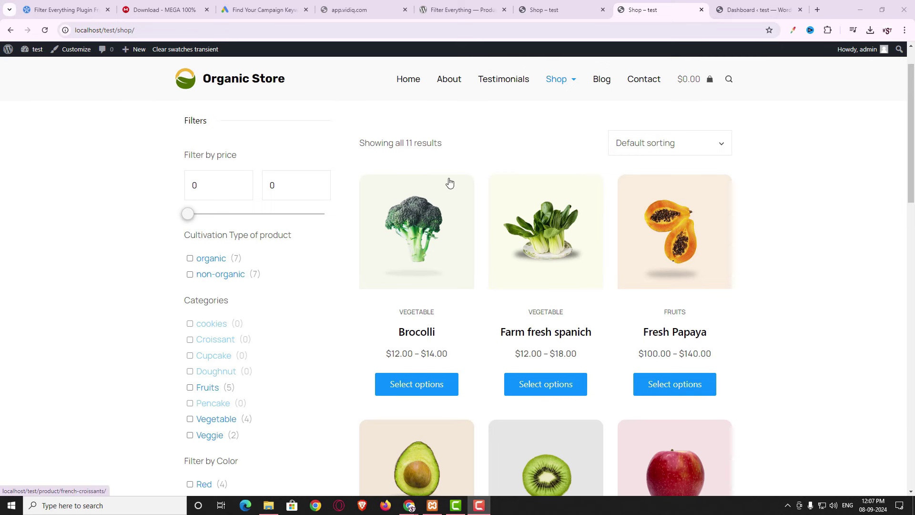
{"action": "scroll", "coordinate": [238, 254], "scroll_direction": "down", "scroll_amount": 3}
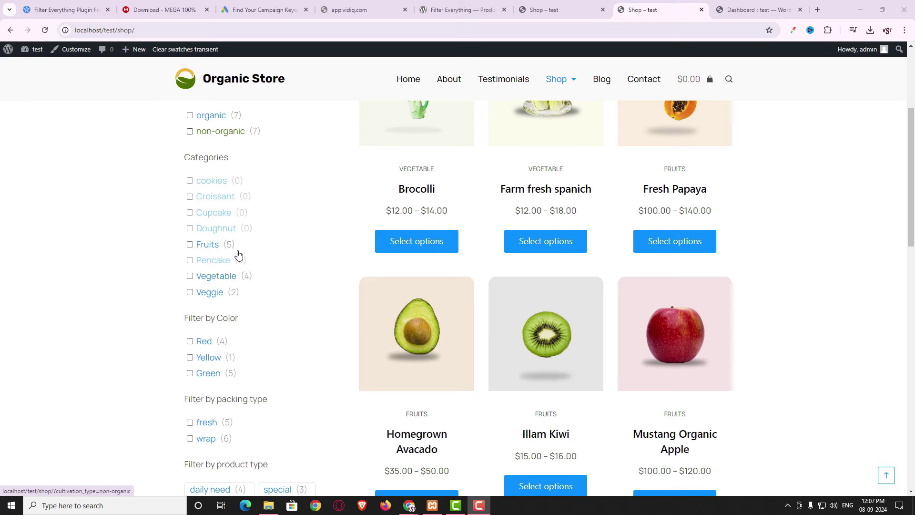
{"action": "scroll", "coordinate": [322, 236], "scroll_direction": "up", "scroll_amount": 1}
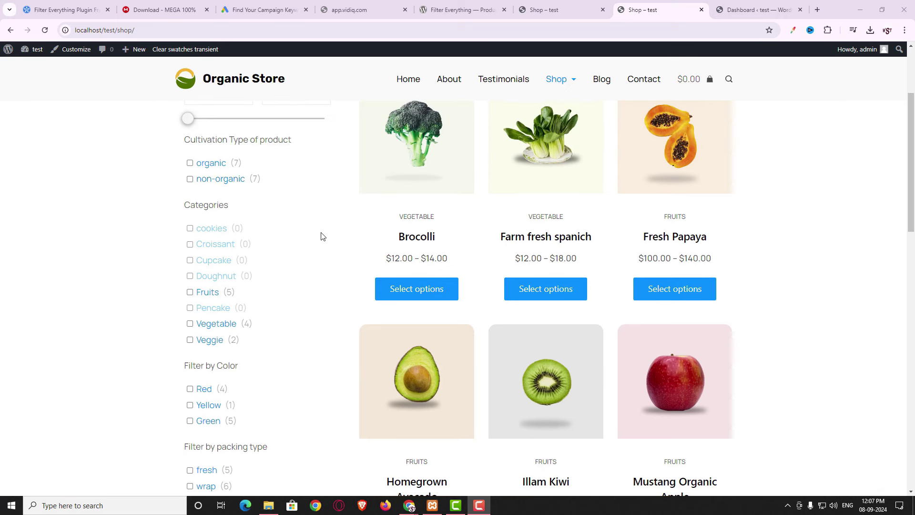
{"action": "left_click", "coordinate": [466, 9]}
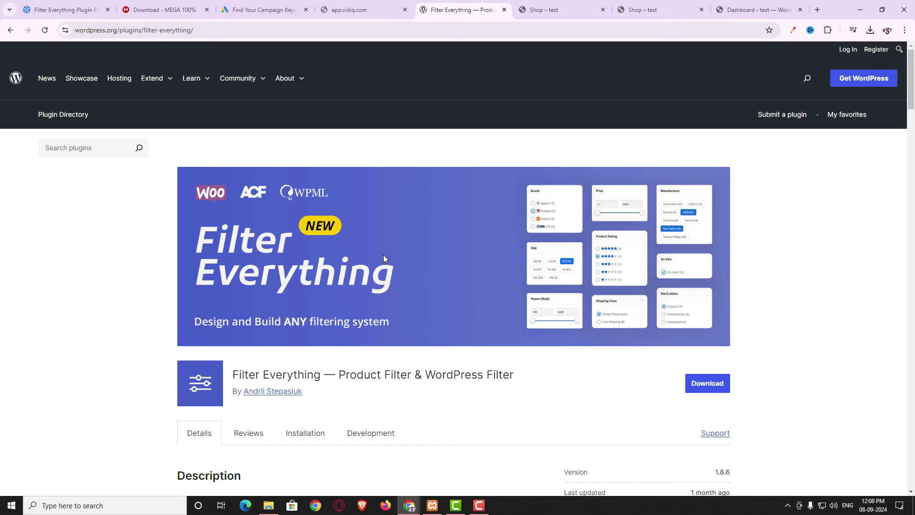
- Switch back to the 'Shop – test' Organic Store tab with its sidebar filters
{"action": "key", "text": "ctrl+7"}
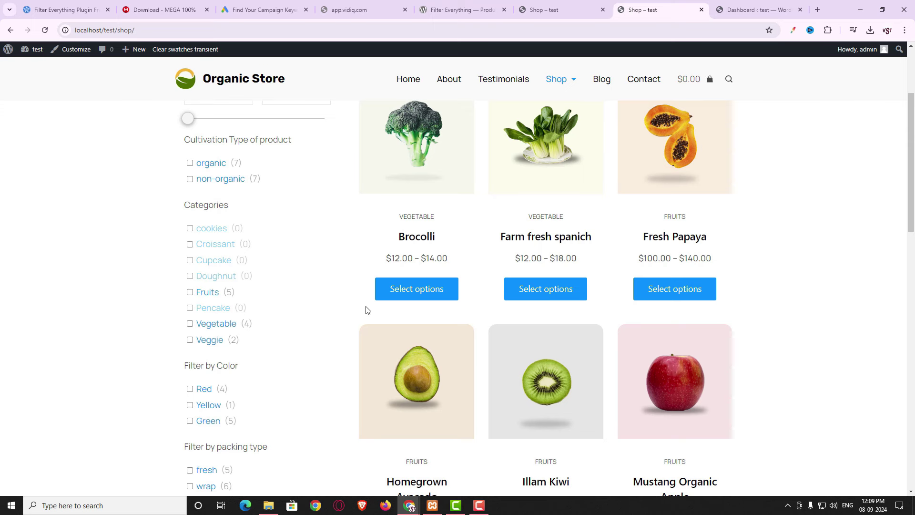
{"action": "scroll", "coordinate": [374, 333], "scroll_direction": "down", "scroll_amount": 2}
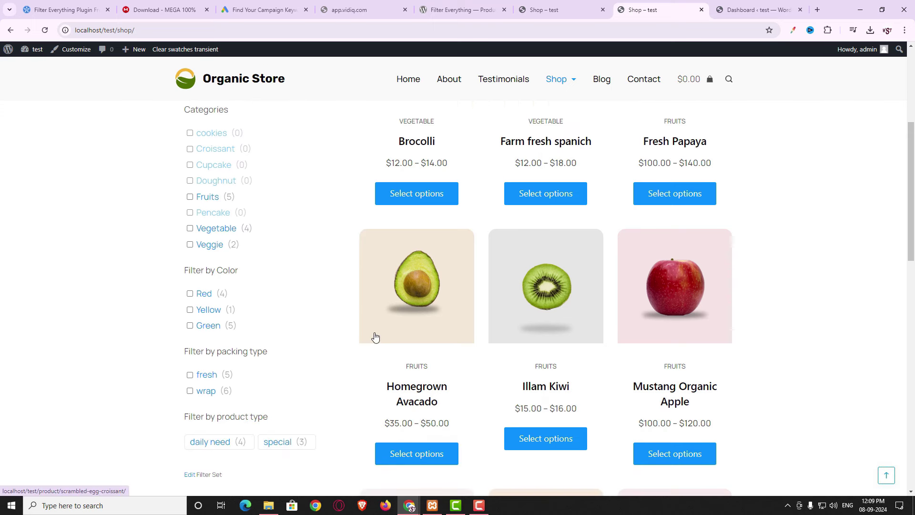
{"action": "scroll", "coordinate": [376, 337], "scroll_direction": "down", "scroll_amount": 1}
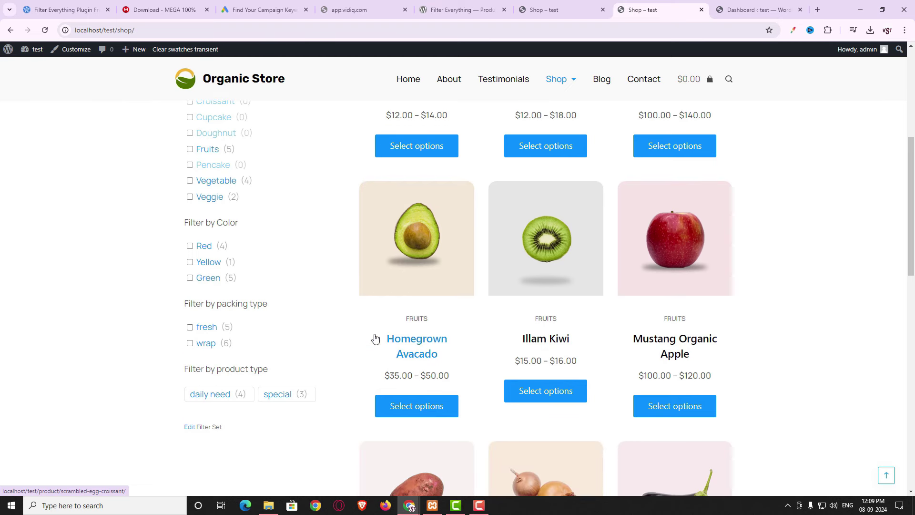
{"action": "scroll", "coordinate": [375, 338], "scroll_direction": "up", "scroll_amount": 3}
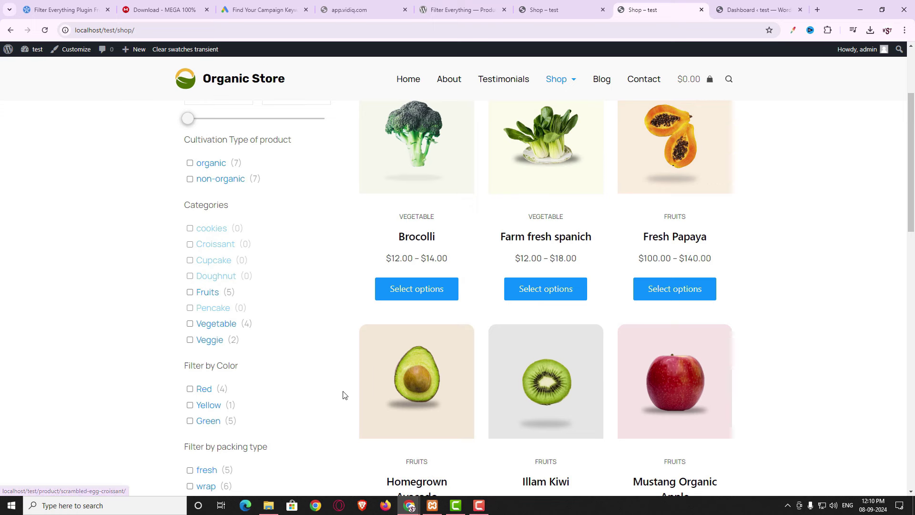
{"action": "scroll", "coordinate": [343, 395], "scroll_direction": "down", "scroll_amount": 1}
{"action": "scroll", "coordinate": [344, 396], "scroll_direction": "up", "scroll_amount": 3}
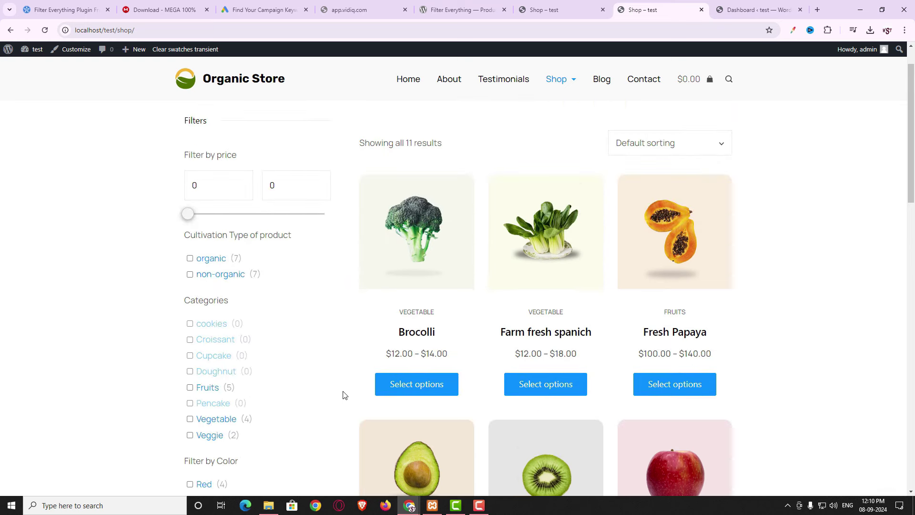
{"action": "scroll", "coordinate": [344, 395], "scroll_direction": "down", "scroll_amount": 1}
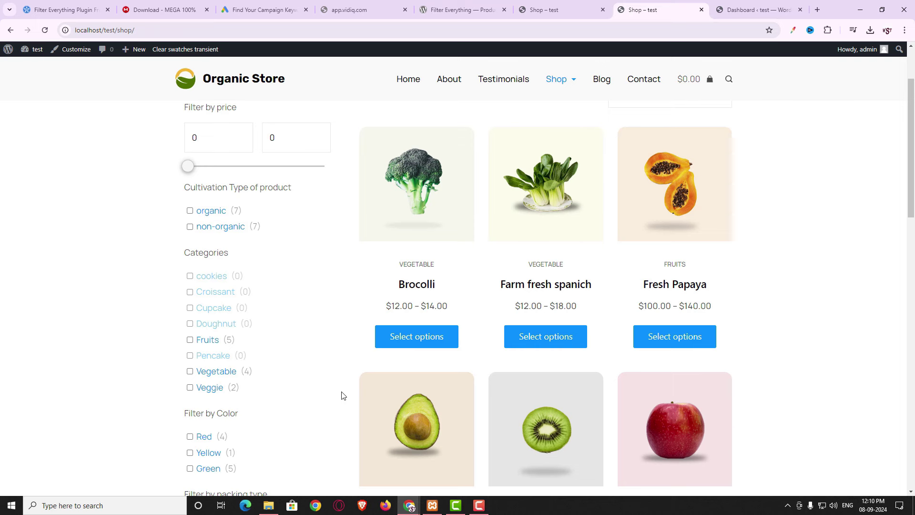
{"action": "key", "text": "ctrl+shift+i"}
{"action": "scroll", "coordinate": [370, 402], "scroll_direction": "down", "scroll_amount": 5}
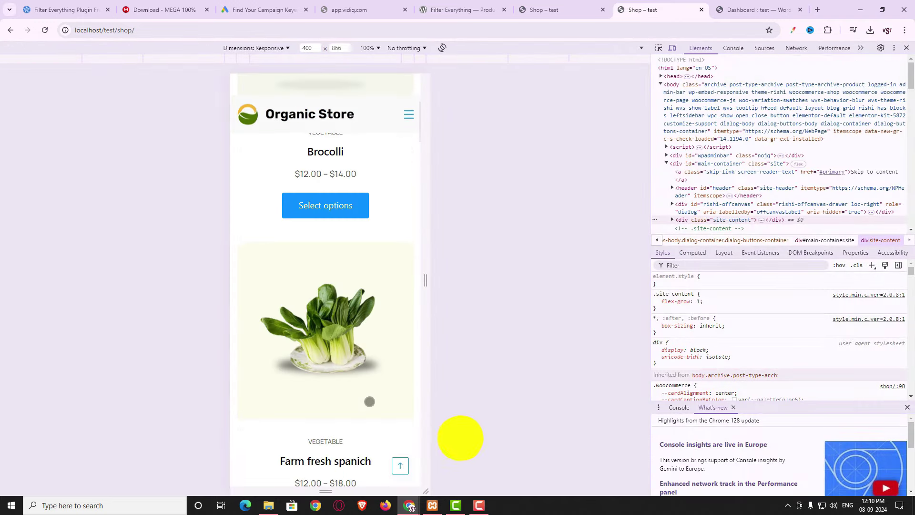
{"action": "scroll", "coordinate": [369, 402], "scroll_direction": "down", "scroll_amount": 15}
{"action": "scroll", "coordinate": [372, 384], "scroll_direction": "down", "scroll_amount": 10}
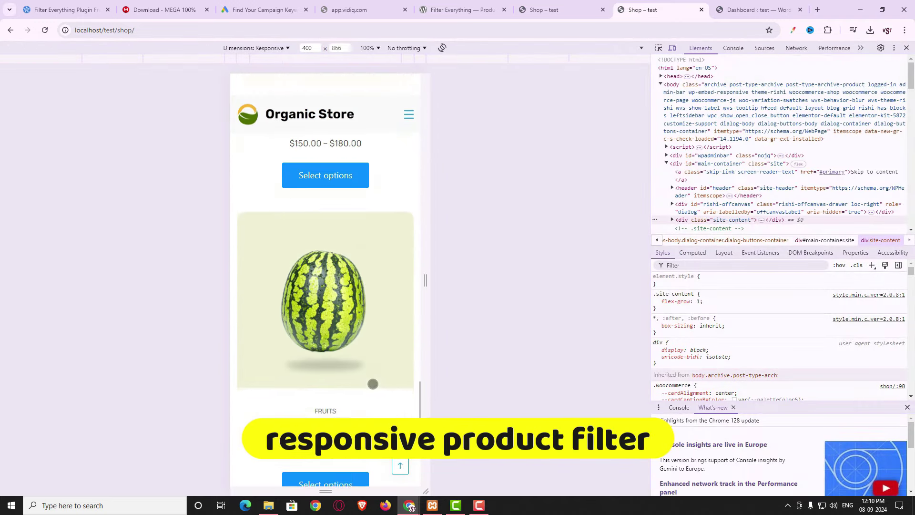
{"action": "scroll", "coordinate": [372, 384], "scroll_direction": "up", "scroll_amount": 5}
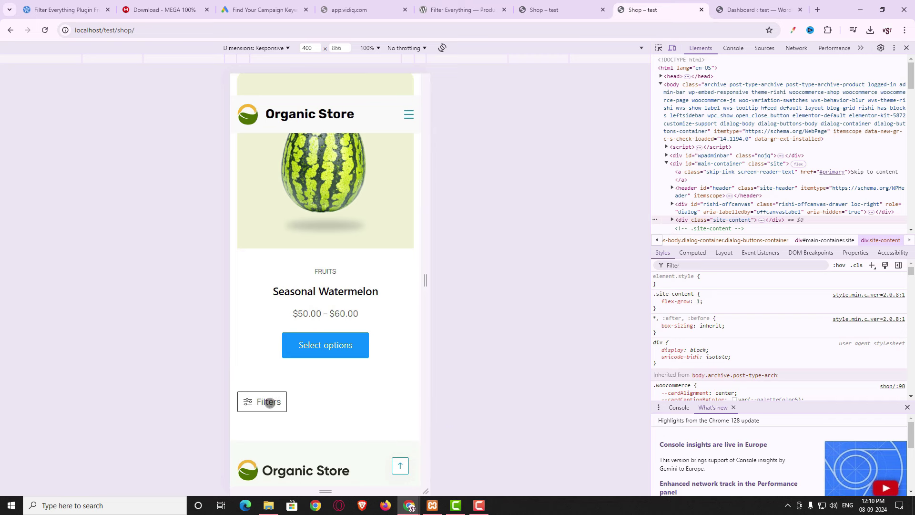
{"action": "left_click", "coordinate": [270, 402]}
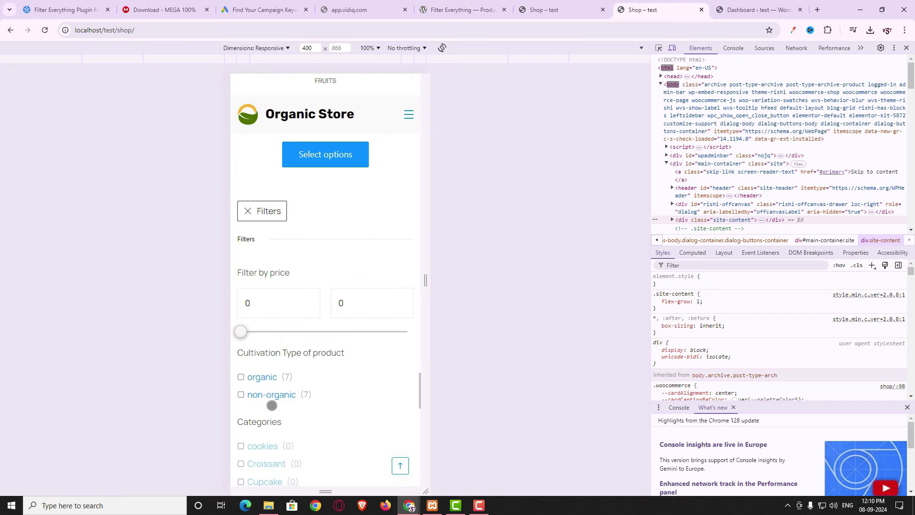
{"action": "left_click", "coordinate": [265, 310]}
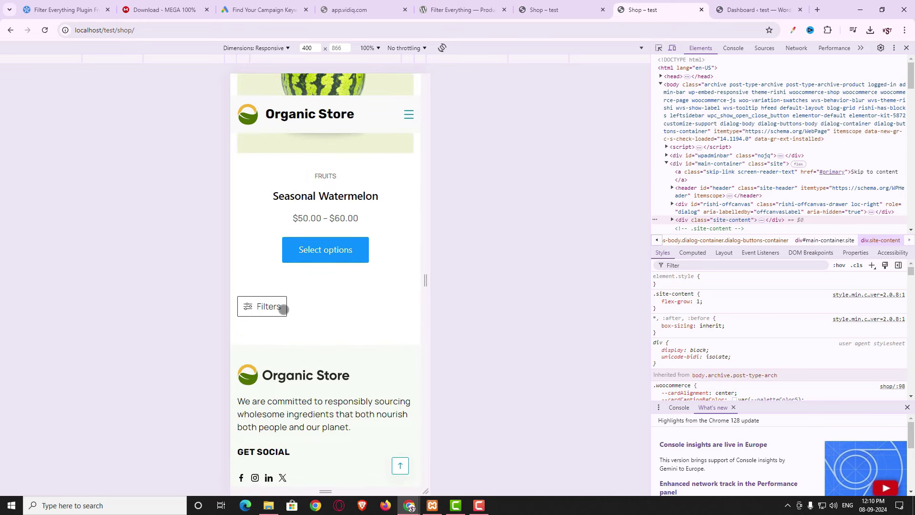
{"action": "key", "text": "F12"}
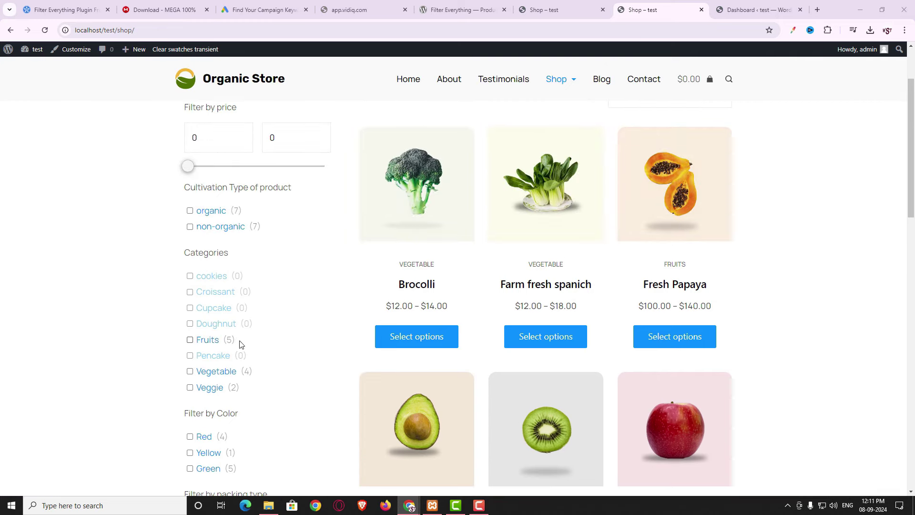
- Filter the shop's products to the Fruits category
{"action": "left_click", "coordinate": [191, 340]}
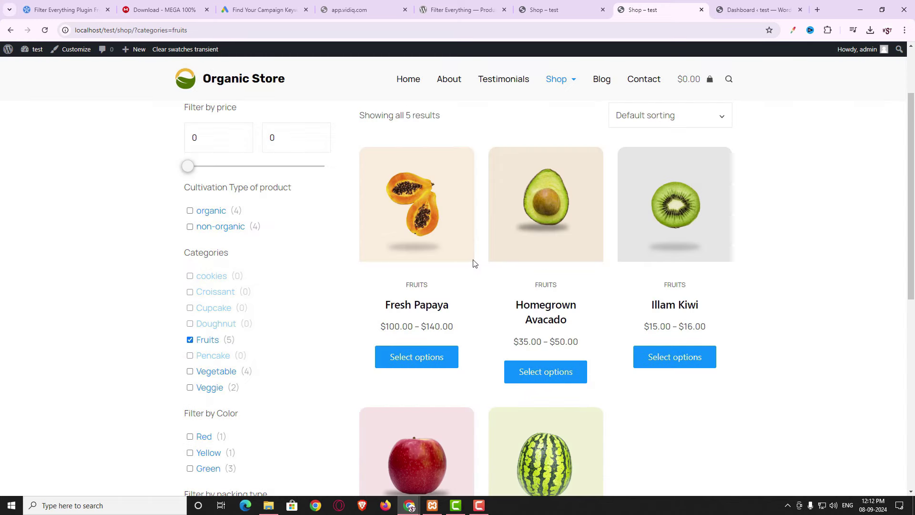
{"action": "scroll", "coordinate": [711, 376], "scroll_direction": "down", "scroll_amount": 3}
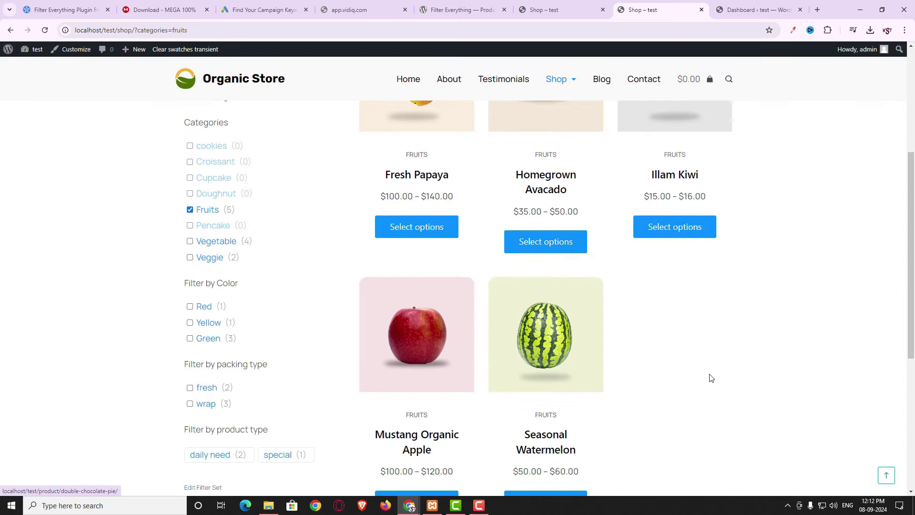
{"action": "scroll", "coordinate": [710, 377], "scroll_direction": "up", "scroll_amount": 4}
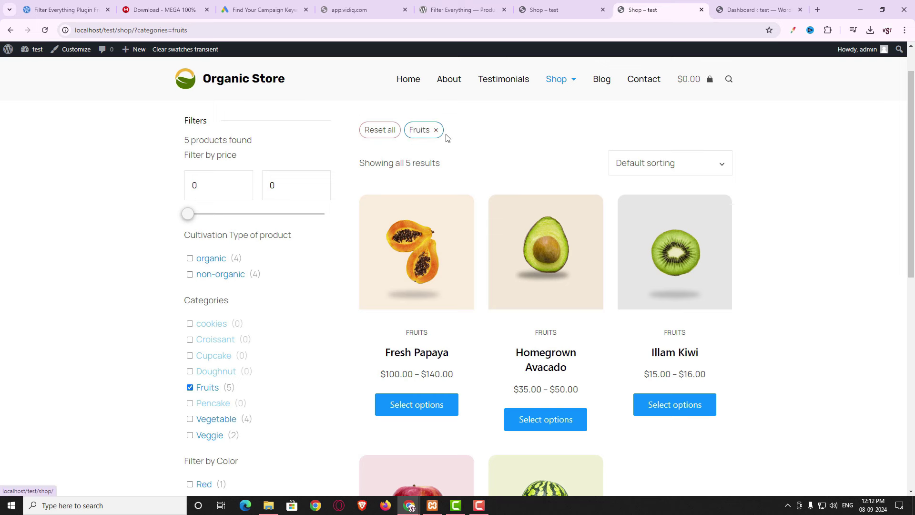
- Reset all filters, then switch to the test2 shop tab without sidebar filters
{"action": "left_click", "coordinate": [387, 135]}
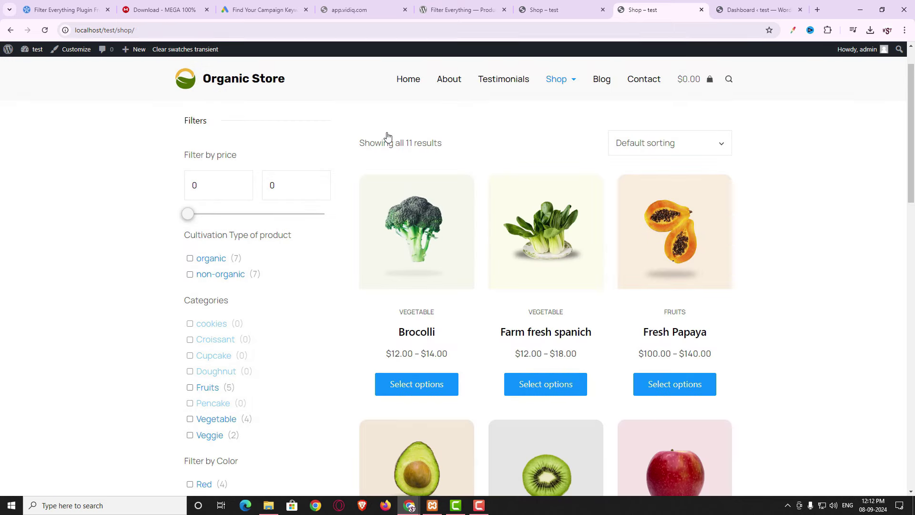
{"action": "double_click", "coordinate": [211, 156]}
{"action": "left_click", "coordinate": [262, 252]}
{"action": "scroll", "coordinate": [303, 303], "scroll_direction": "down", "scroll_amount": 4}
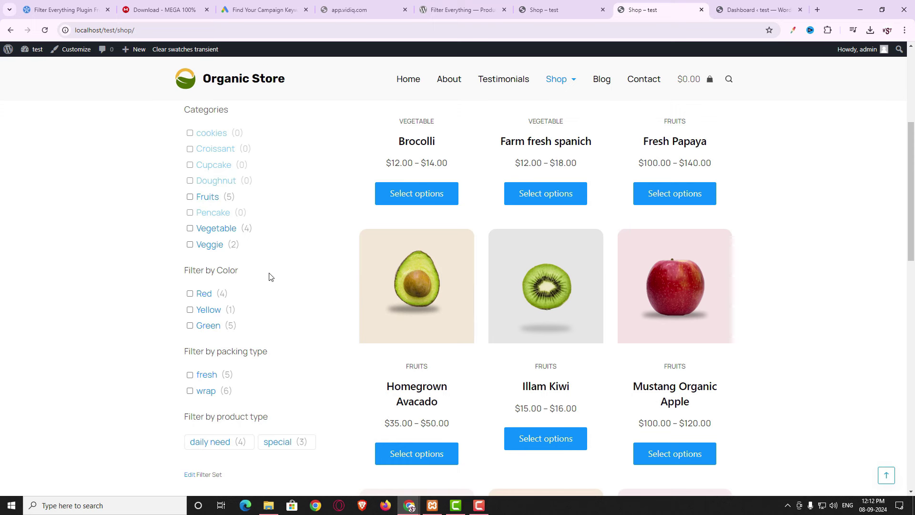
{"action": "scroll", "coordinate": [267, 357], "scroll_direction": "down", "scroll_amount": 1}
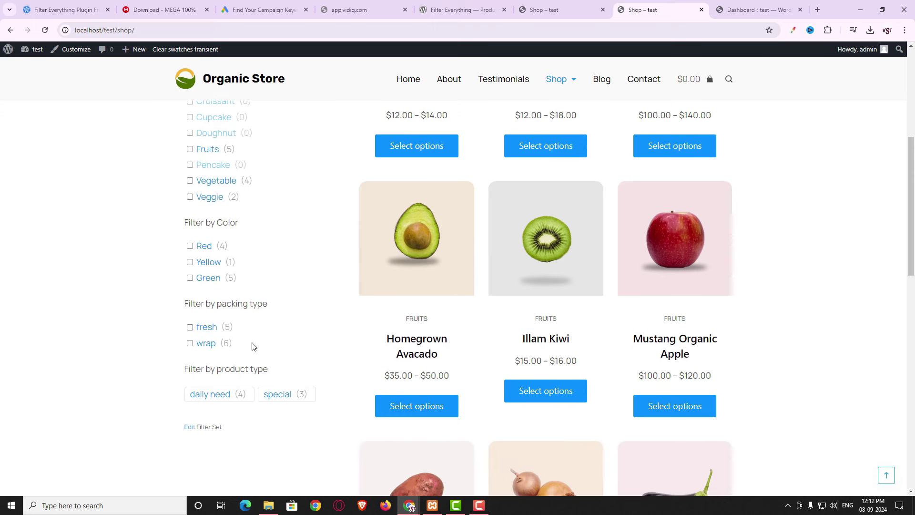
{"action": "scroll", "coordinate": [243, 365], "scroll_direction": "up", "scroll_amount": 4}
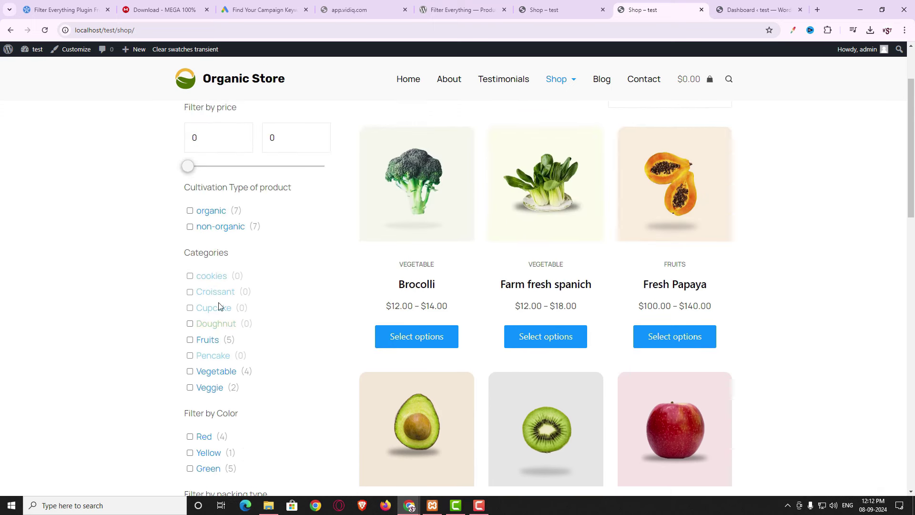
{"action": "key", "text": "ctrl+shift+Tab"}
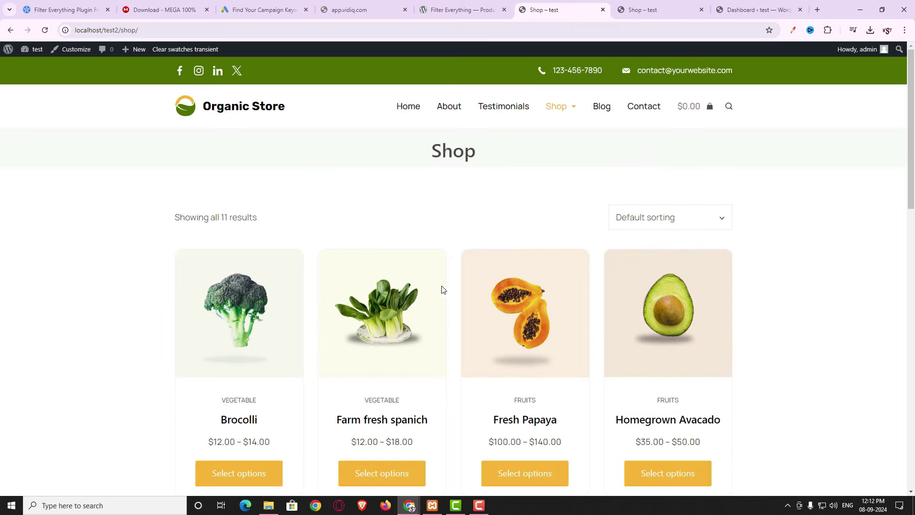
{"action": "scroll", "coordinate": [354, 362], "scroll_direction": "down", "scroll_amount": 1}
{"action": "scroll", "coordinate": [403, 376], "scroll_direction": "up", "scroll_amount": 1}
- On the test2 admin, search Add New Plugin for 'filter everything', then install and activate Filter Everything
{"action": "left_click", "coordinate": [10, 55]}
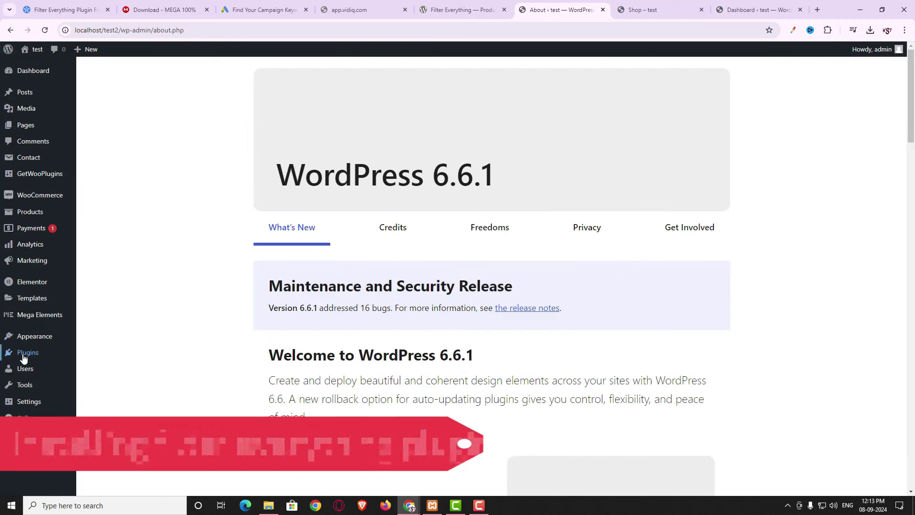
{"action": "mouse_move", "coordinate": [24, 354]}
{"action": "left_click", "coordinate": [113, 368]}
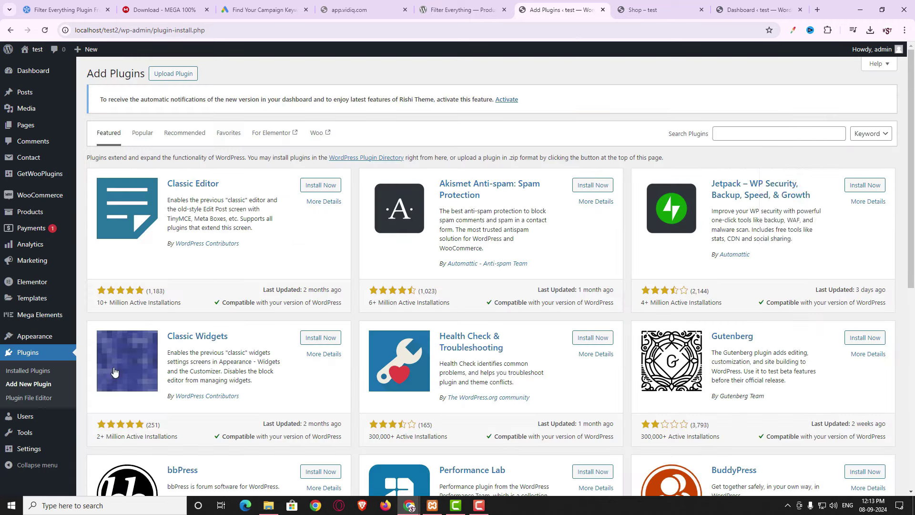
{"action": "left_click", "coordinate": [751, 130]}
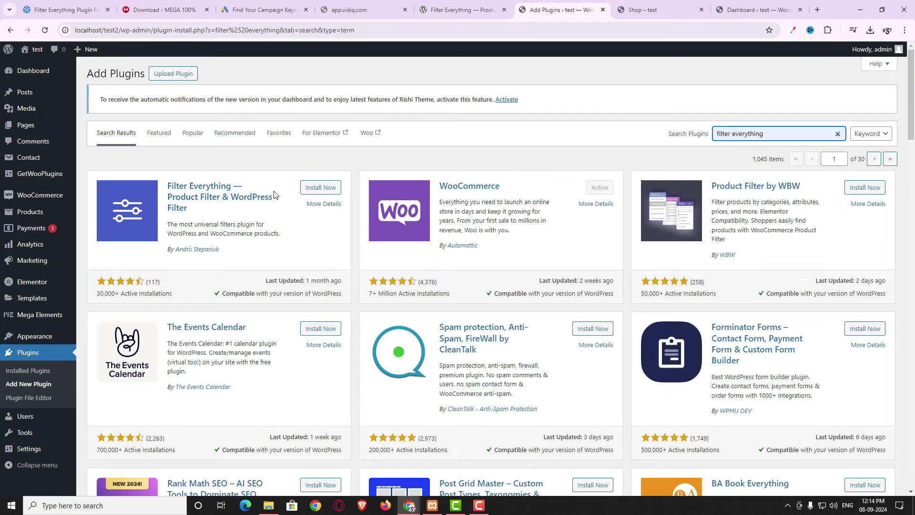
{"action": "left_click", "coordinate": [334, 189]}
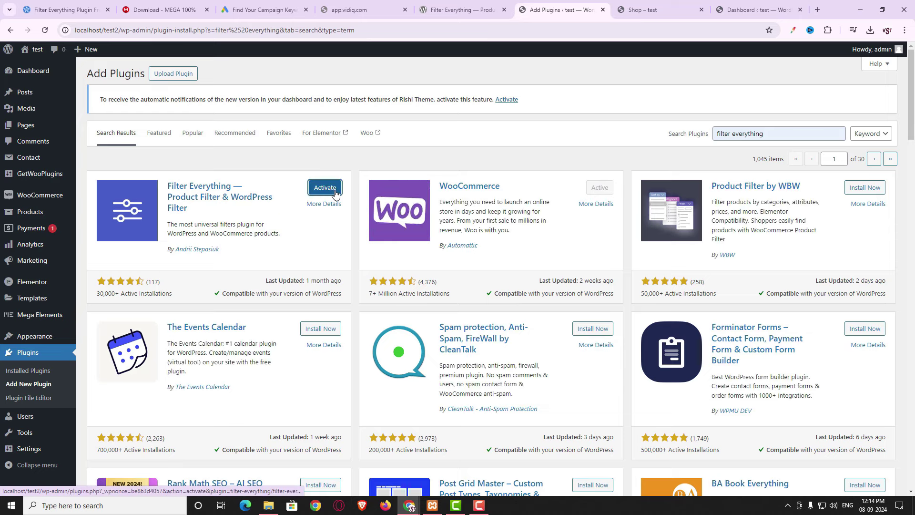
{"action": "left_click", "coordinate": [335, 193]}
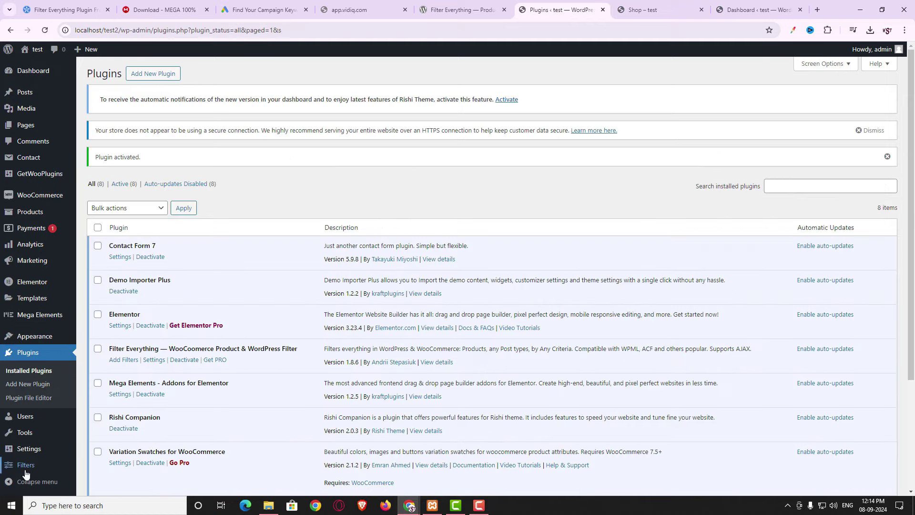
- View the product categories, then the Attributes page listing color, cultivation type, packing and product type
{"action": "mouse_move", "coordinate": [17, 469]}
{"action": "mouse_move", "coordinate": [31, 214]}
{"action": "left_click", "coordinate": [105, 246]}
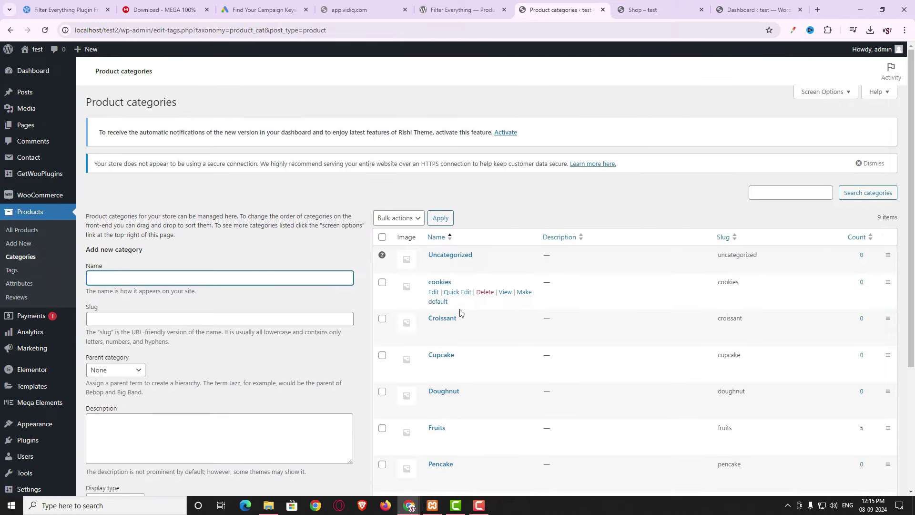
{"action": "scroll", "coordinate": [465, 334], "scroll_direction": "down", "scroll_amount": 4}
{"action": "scroll", "coordinate": [465, 333], "scroll_direction": "up", "scroll_amount": 2}
{"action": "left_click", "coordinate": [25, 285]}
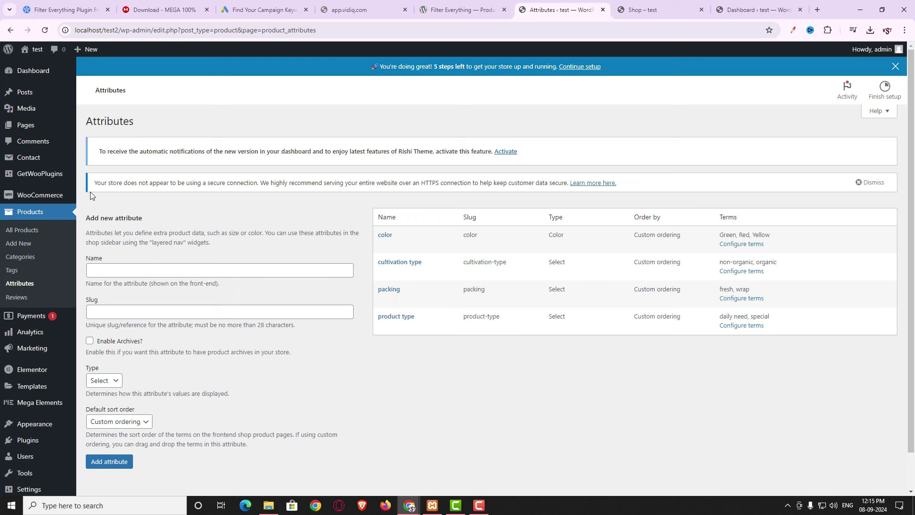
- Inspect Fresh Papaya's attributes, expanding its packing and product type values
{"action": "left_click", "coordinate": [41, 213]}
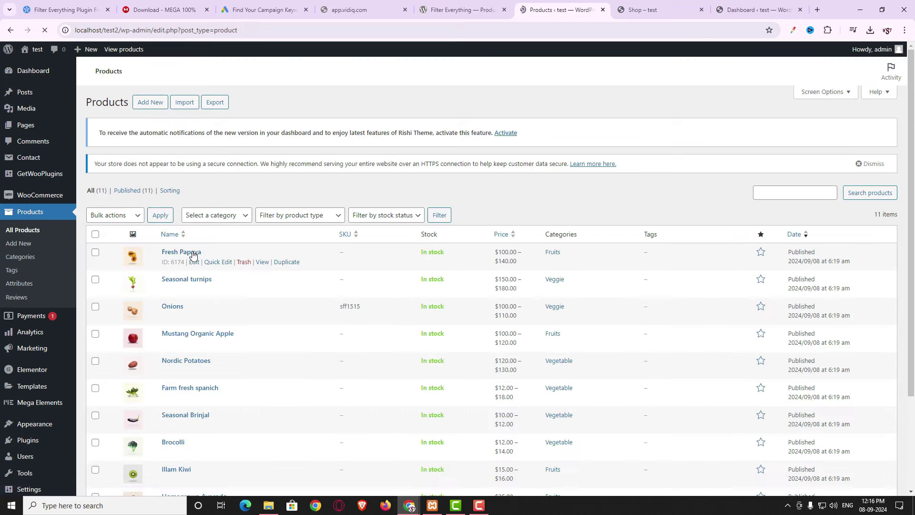
{"action": "left_click", "coordinate": [187, 252]}
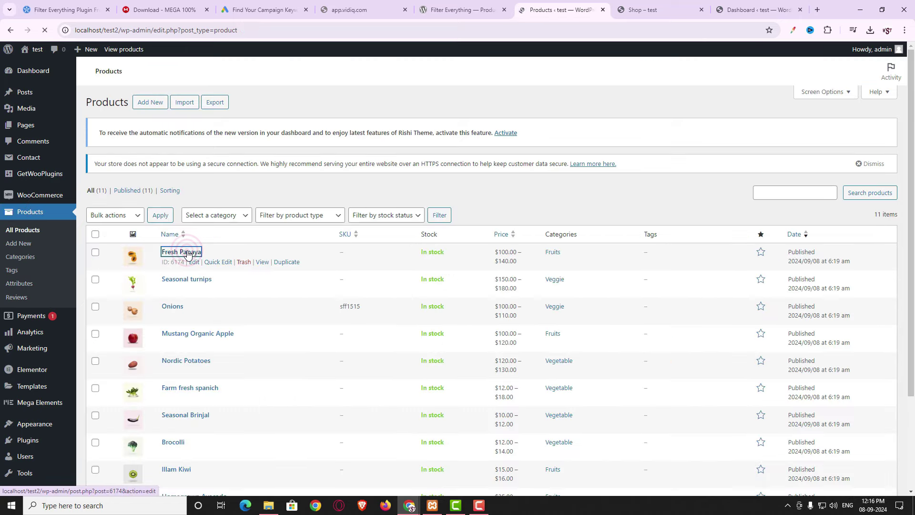
{"action": "scroll", "coordinate": [676, 341], "scroll_direction": "down", "scroll_amount": 2}
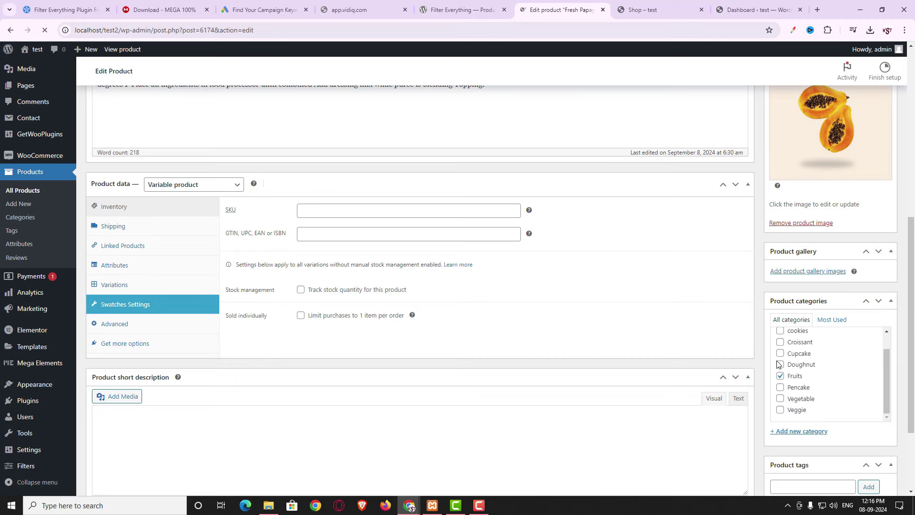
{"action": "scroll", "coordinate": [603, 331], "scroll_direction": "down", "scroll_amount": 3}
{"action": "scroll", "coordinate": [547, 335], "scroll_direction": "up", "scroll_amount": 5}
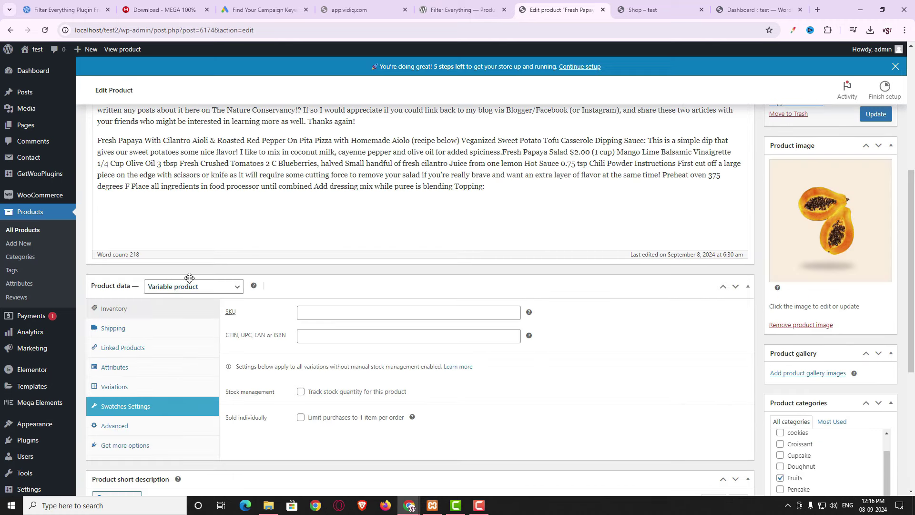
{"action": "left_click", "coordinate": [123, 371]}
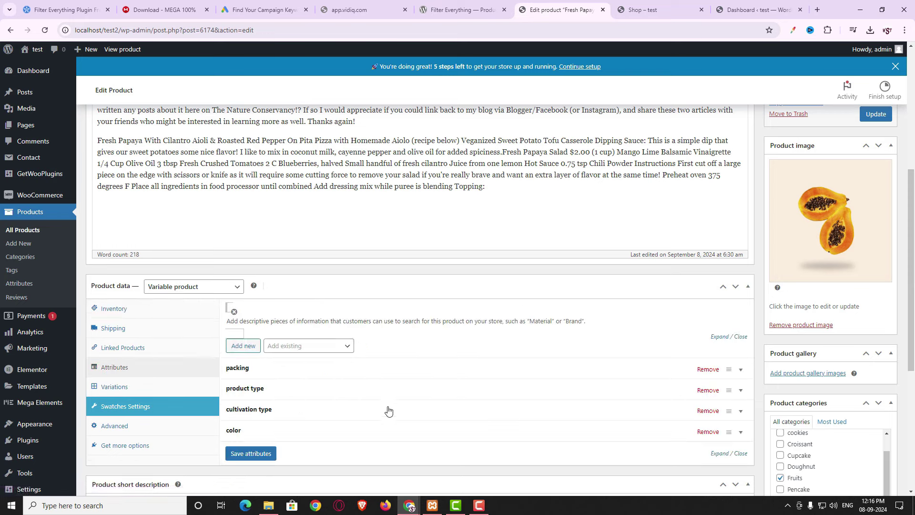
{"action": "left_click", "coordinate": [155, 387]}
{"action": "left_click", "coordinate": [436, 374]}
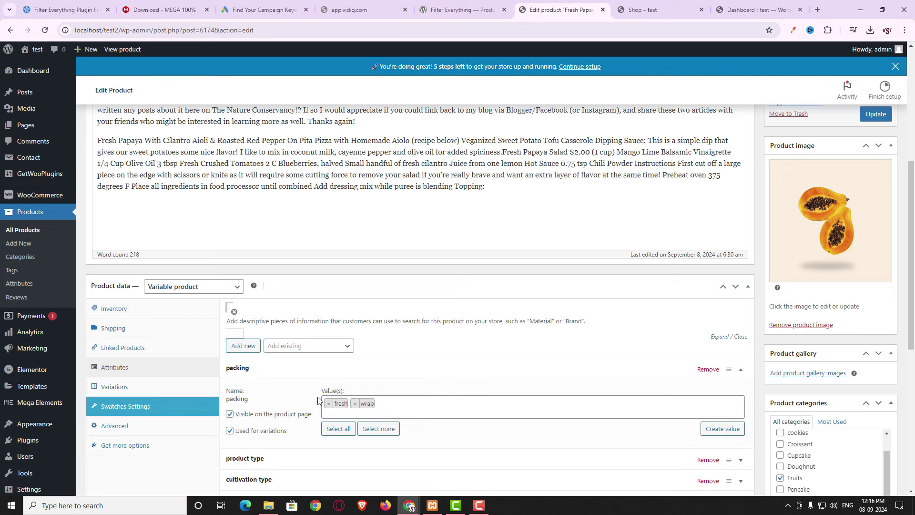
{"action": "scroll", "coordinate": [419, 401], "scroll_direction": "down", "scroll_amount": 2}
{"action": "left_click", "coordinate": [270, 365]}
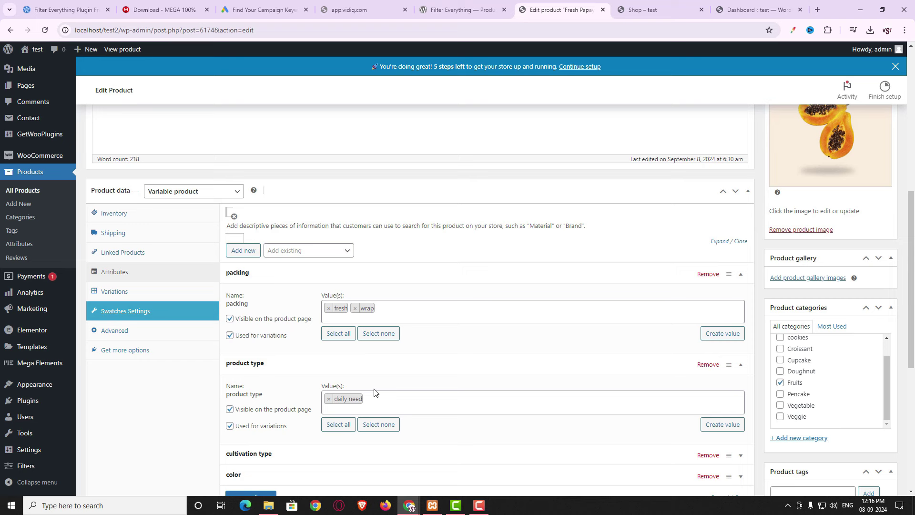
- Start a new Filter Everything filter set titled 'product filter'
{"action": "left_click", "coordinate": [26, 467]}
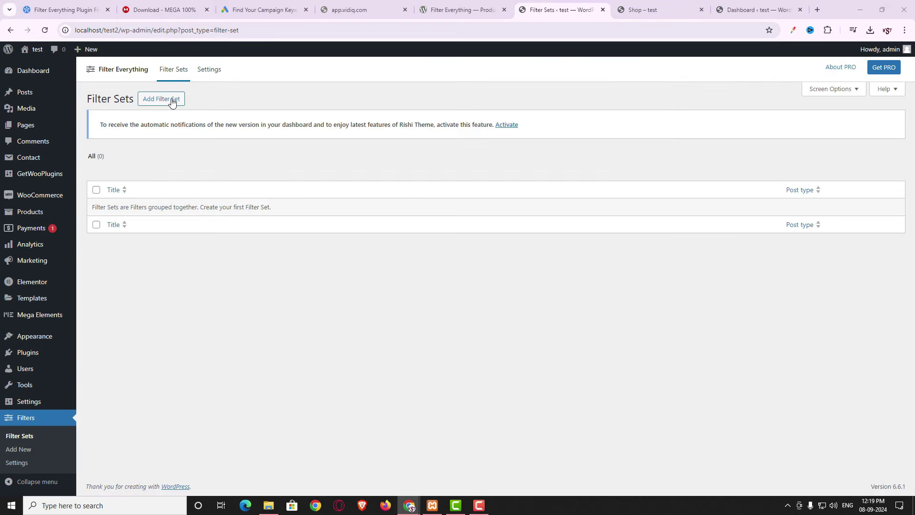
{"action": "left_click", "coordinate": [172, 99]}
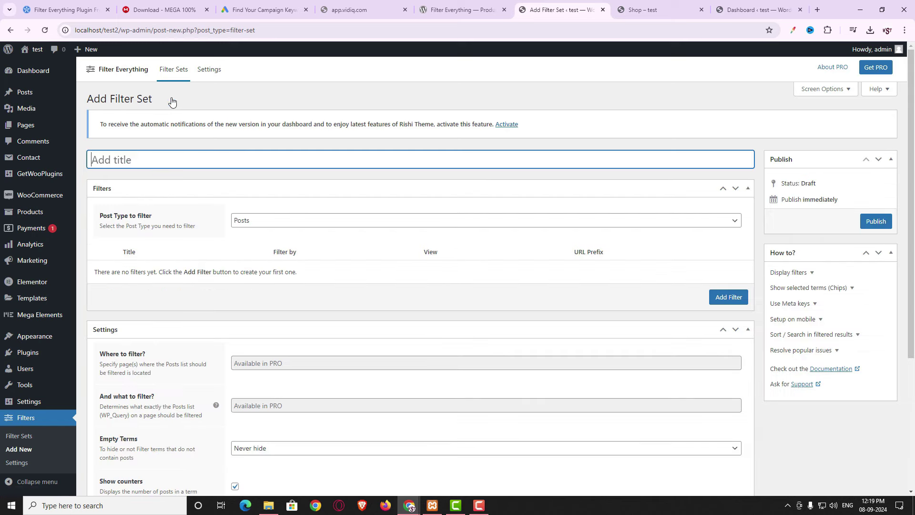
{"action": "left_click", "coordinate": [145, 154]}
{"action": "type", "text": "product filter"}
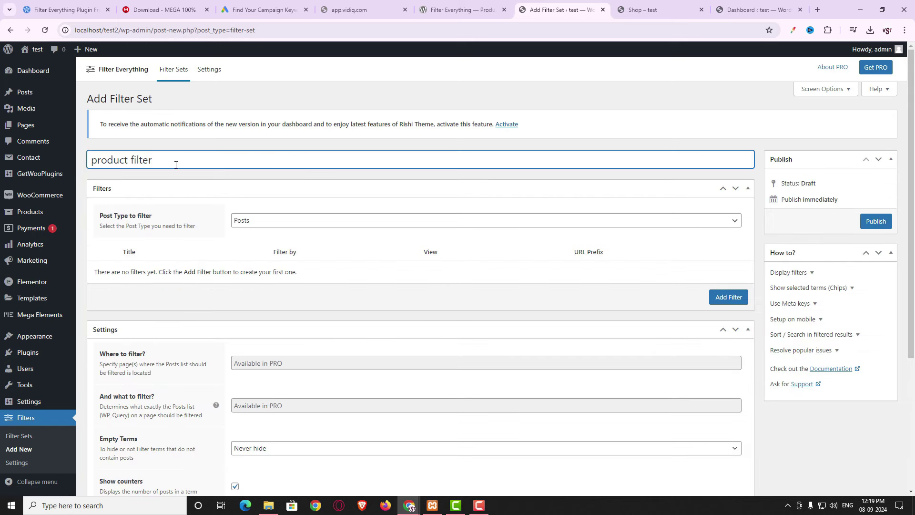
- Set the filter set's Post Type to Products and add a Custom Field Numeric filter
{"action": "left_click", "coordinate": [316, 225]}
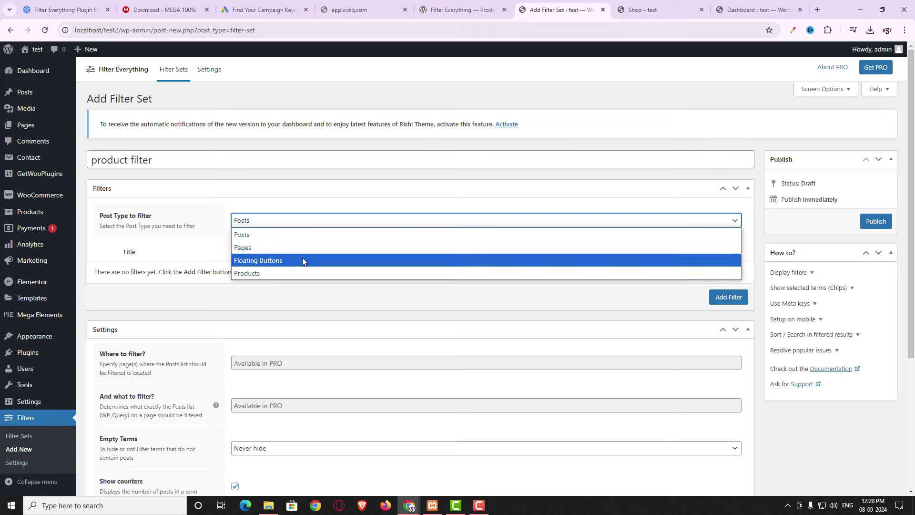
{"action": "left_click", "coordinate": [279, 274]}
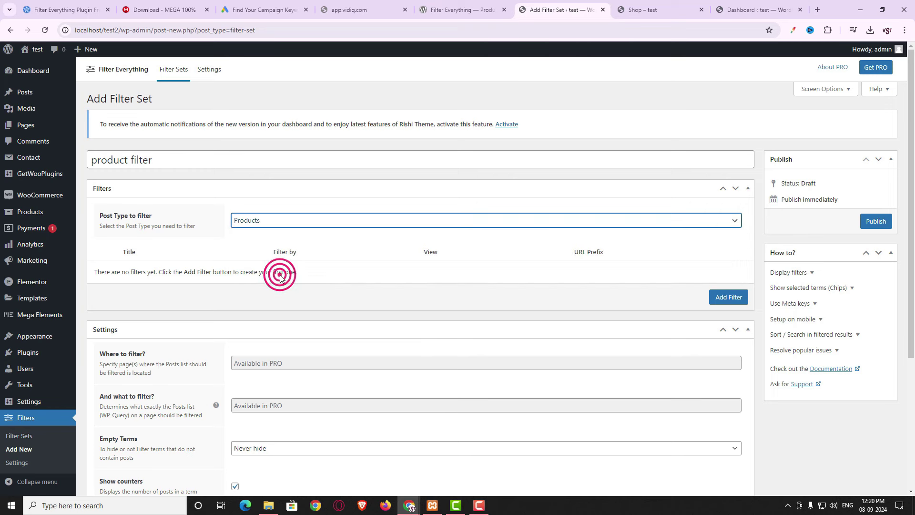
{"action": "left_click", "coordinate": [720, 299]}
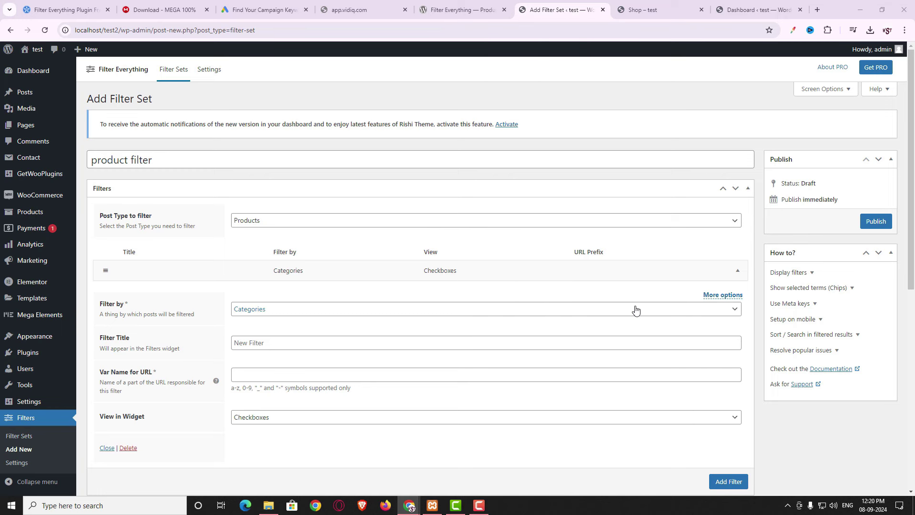
{"action": "left_click", "coordinate": [636, 310]}
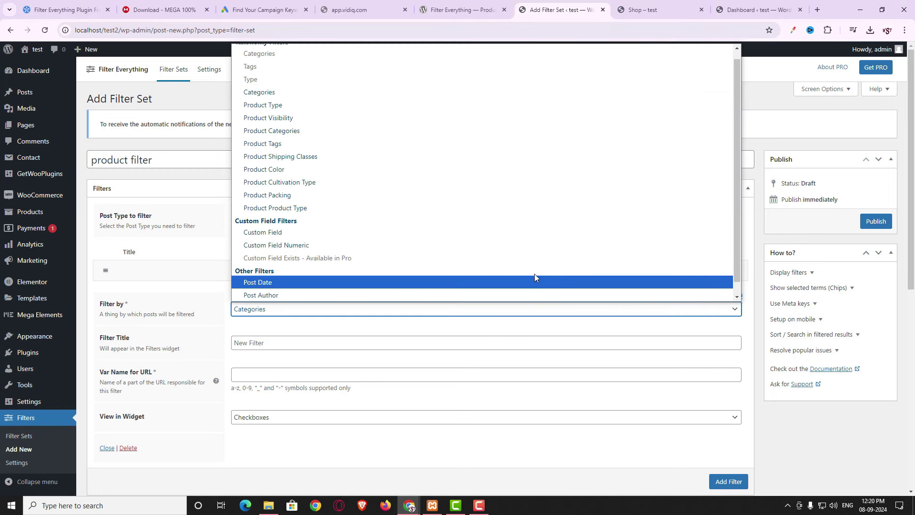
{"action": "left_click", "coordinate": [503, 245]}
- Give the numeric filter meta key price, title 'Filter by price' and URL name price
{"action": "left_click", "coordinate": [303, 341]}
{"action": "type", "text": "price"}
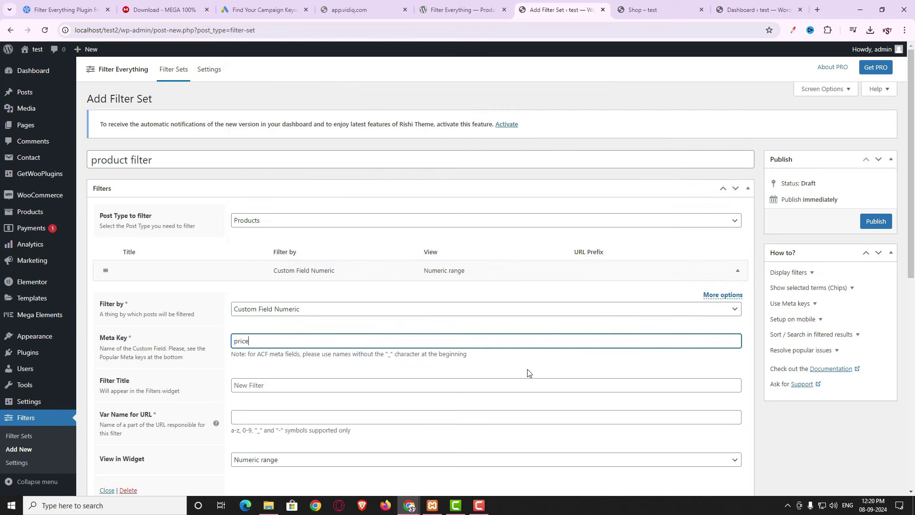
{"action": "left_click", "coordinate": [493, 385]}
{"action": "type", "text": "Filter by price"}
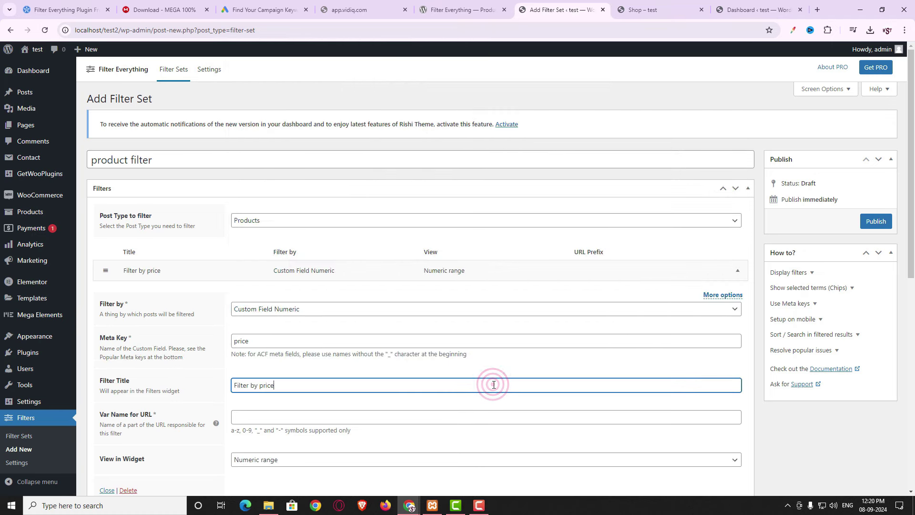
{"action": "left_click", "coordinate": [293, 423]}
{"action": "type", "text": "price"}
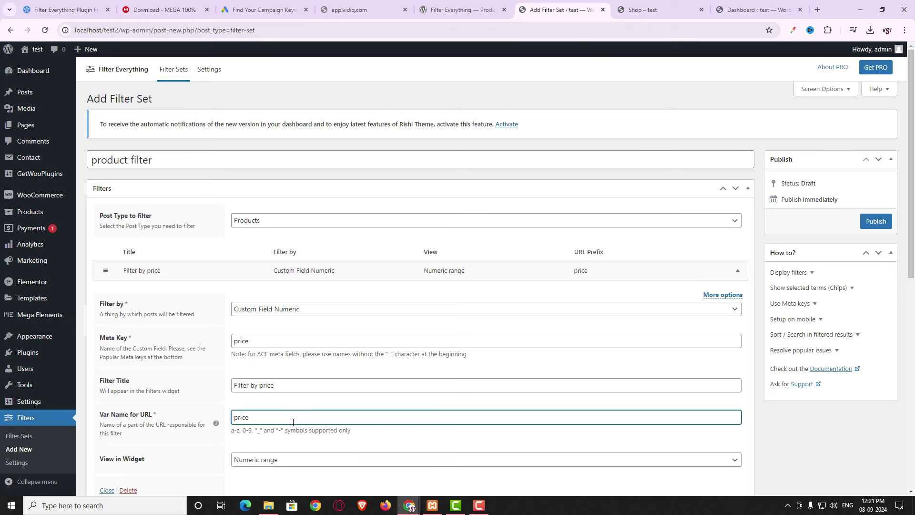
{"action": "scroll", "coordinate": [292, 423], "scroll_direction": "down", "scroll_amount": 2}
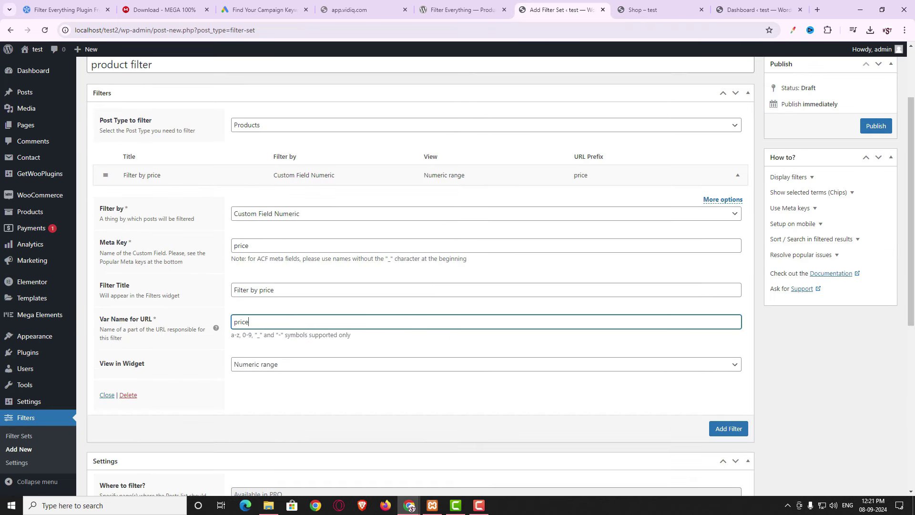
{"action": "left_click", "coordinate": [736, 430]}
- Add a Product Cultivation Type checkbox filter titled 'Cultivation Type of product', URL name cultivation_type
{"action": "scroll", "coordinate": [650, 409], "scroll_direction": "down", "scroll_amount": 5}
{"action": "left_click", "coordinate": [327, 227]}
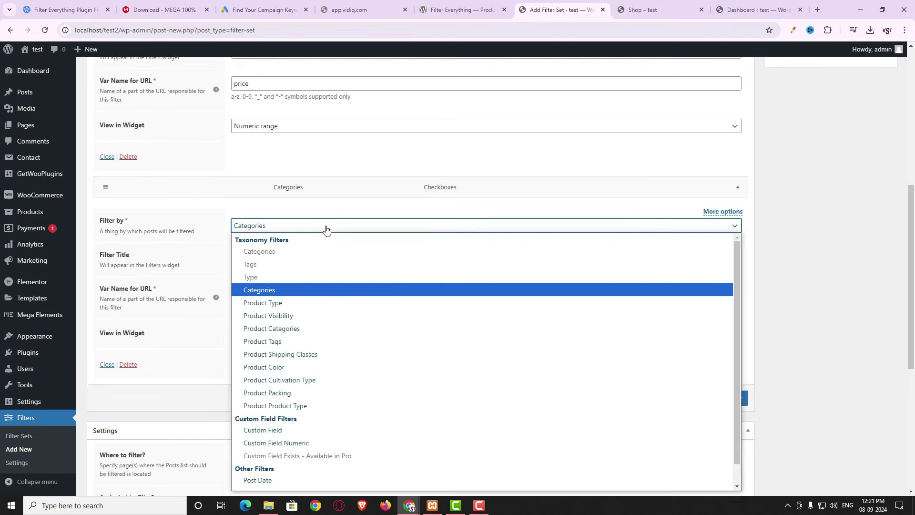
{"action": "left_click", "coordinate": [330, 384]}
{"action": "left_click", "coordinate": [285, 253]}
{"action": "type", "text": "Cultivation Type of product"}
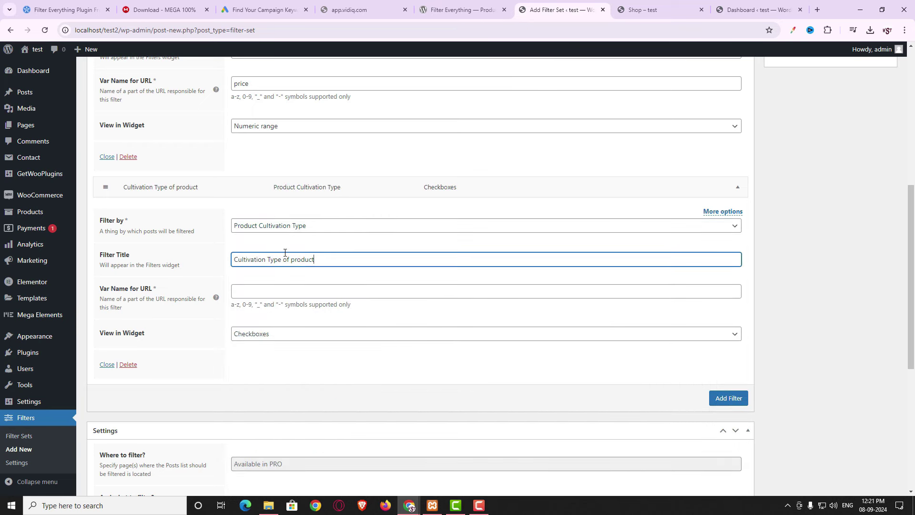
{"action": "left_click", "coordinate": [352, 289]}
{"action": "type", "text": "cultivation_type"}
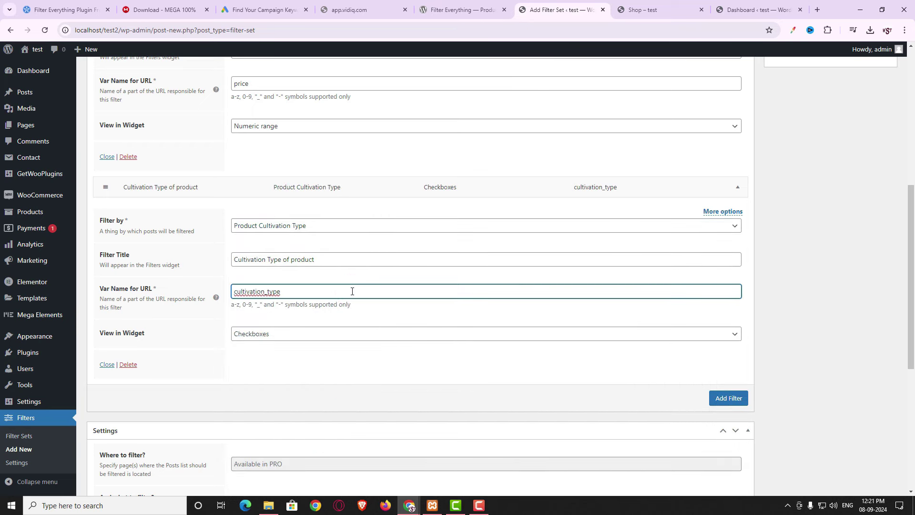
{"action": "left_click", "coordinate": [397, 335]}
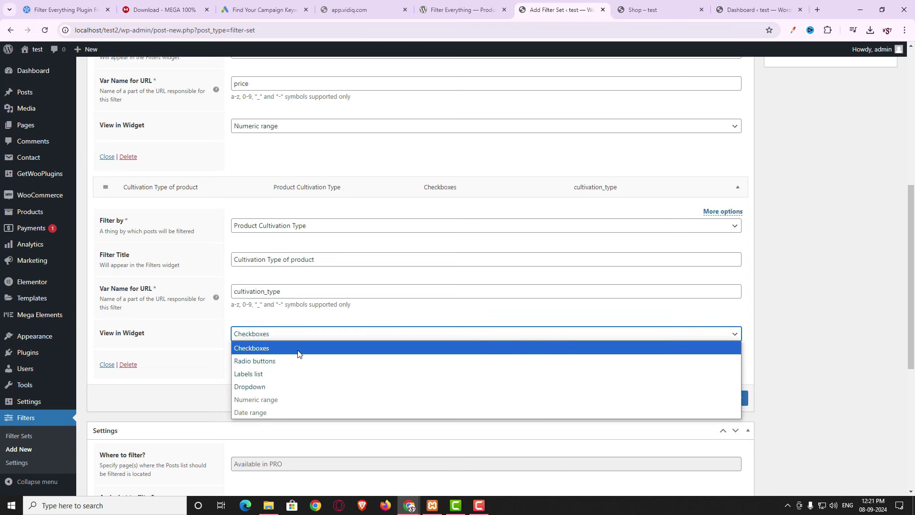
{"action": "left_click", "coordinate": [253, 349]}
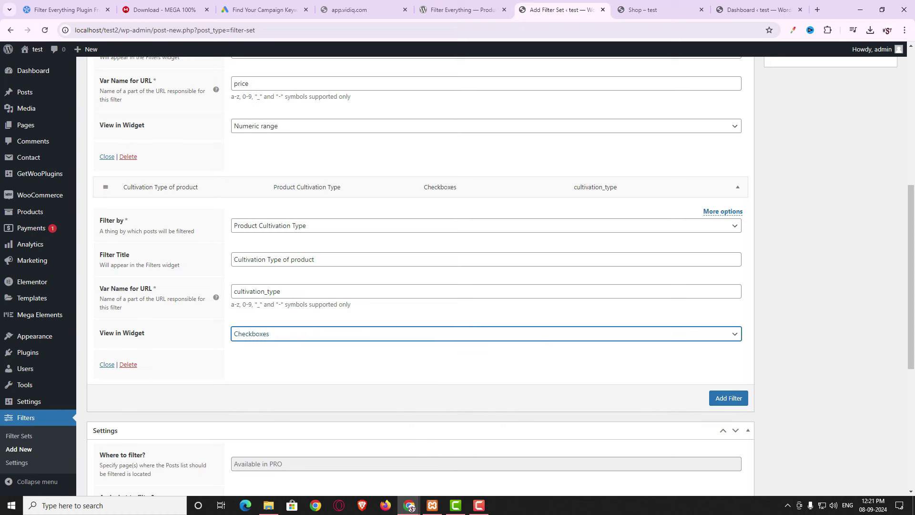
- Add a Product Categories checkbox filter titled 'Categories', URL name categories, plus a blank filter
{"action": "left_click", "coordinate": [722, 400]}
{"action": "scroll", "coordinate": [692, 401], "scroll_direction": "down", "scroll_amount": 4}
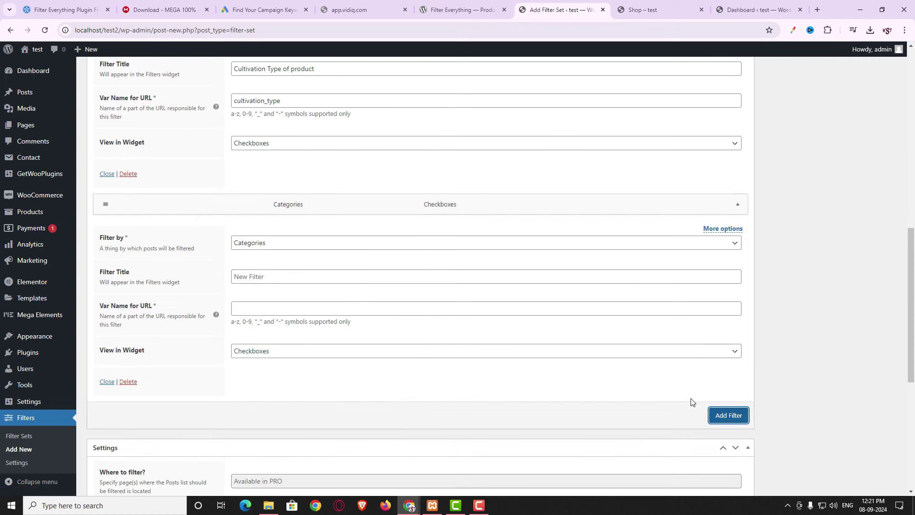
{"action": "left_click", "coordinate": [510, 244]}
{"action": "left_click", "coordinate": [481, 350]}
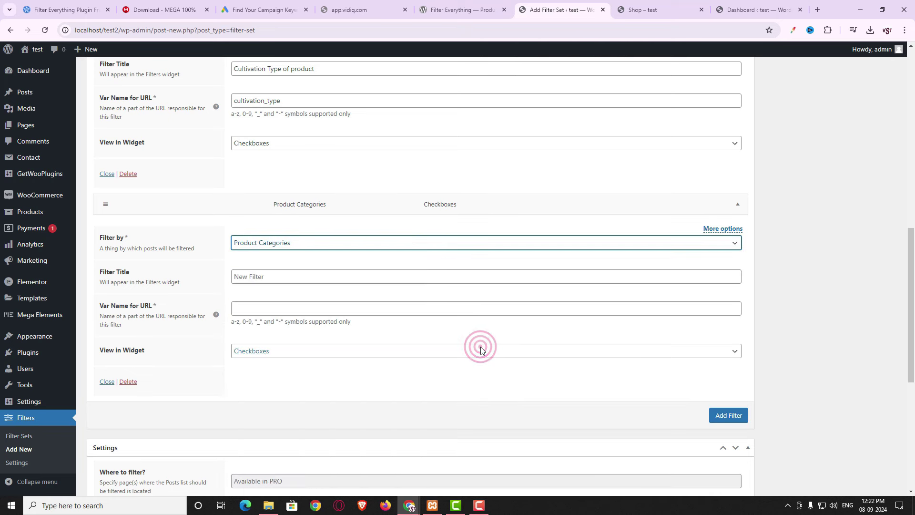
{"action": "left_click", "coordinate": [310, 277]}
{"action": "type", "text": "Categories"}
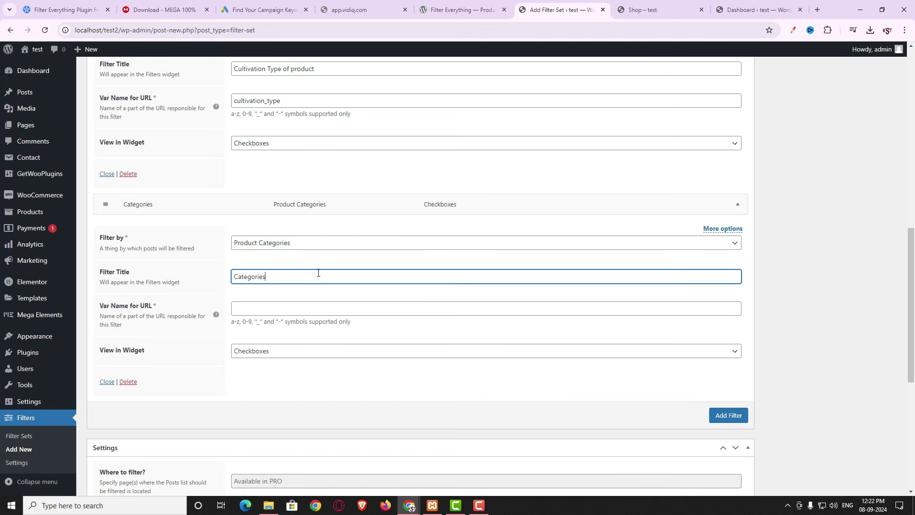
{"action": "left_click", "coordinate": [237, 309]}
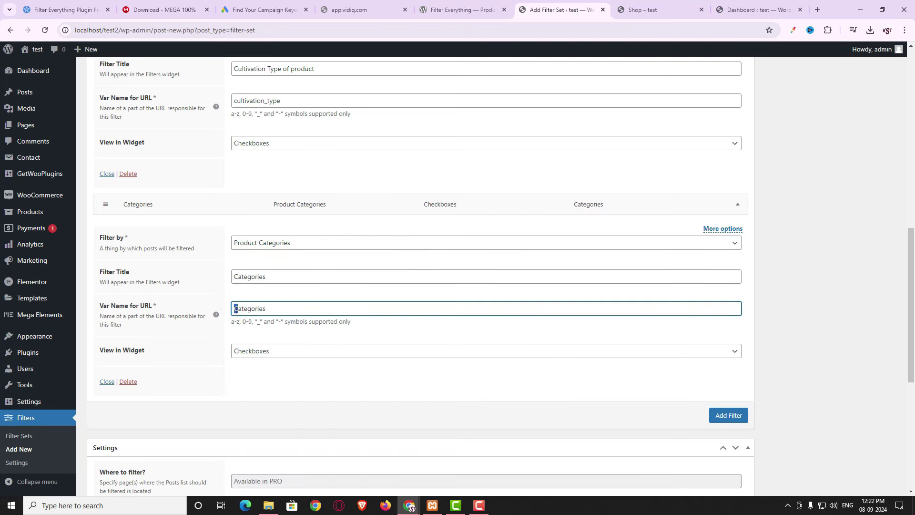
{"action": "left_click", "coordinate": [381, 351]}
{"action": "left_click", "coordinate": [475, 351]}
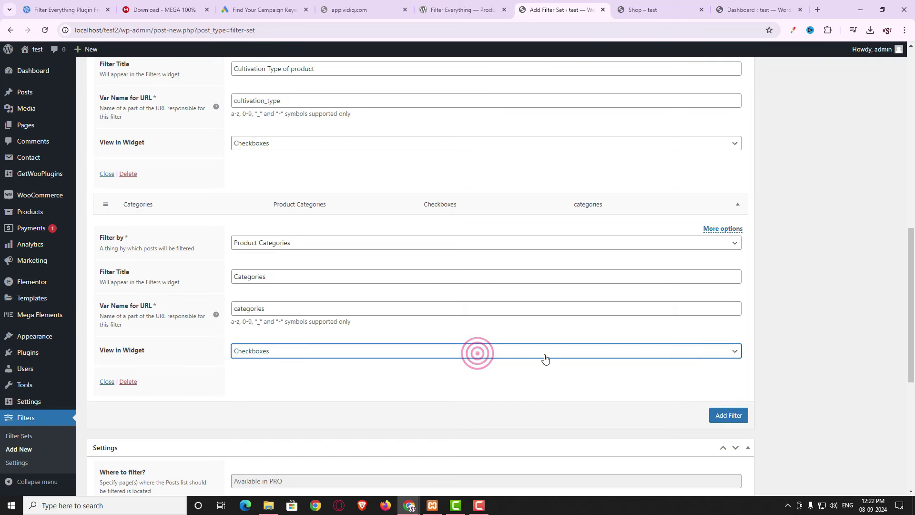
{"action": "scroll", "coordinate": [727, 324], "scroll_direction": "down", "scroll_amount": 2}
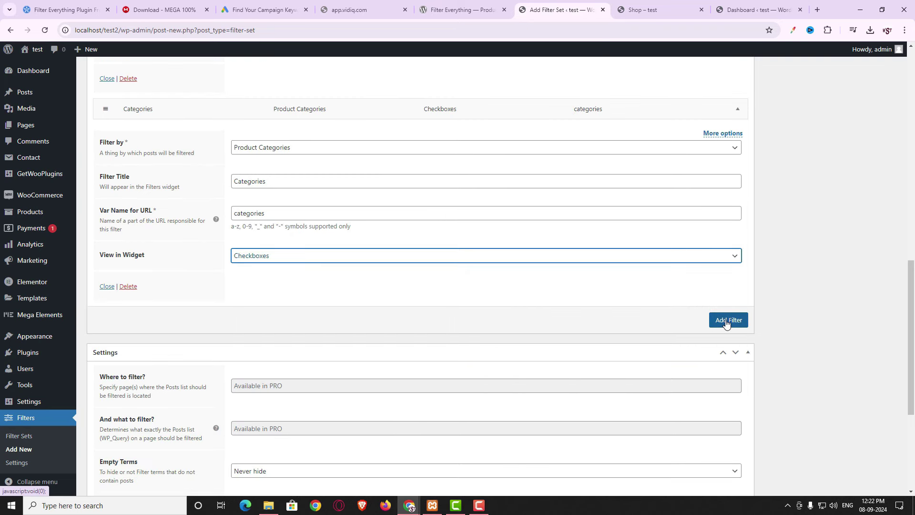
{"action": "left_click", "coordinate": [727, 324]}
{"action": "scroll", "coordinate": [719, 343], "scroll_direction": "down", "scroll_amount": 4}
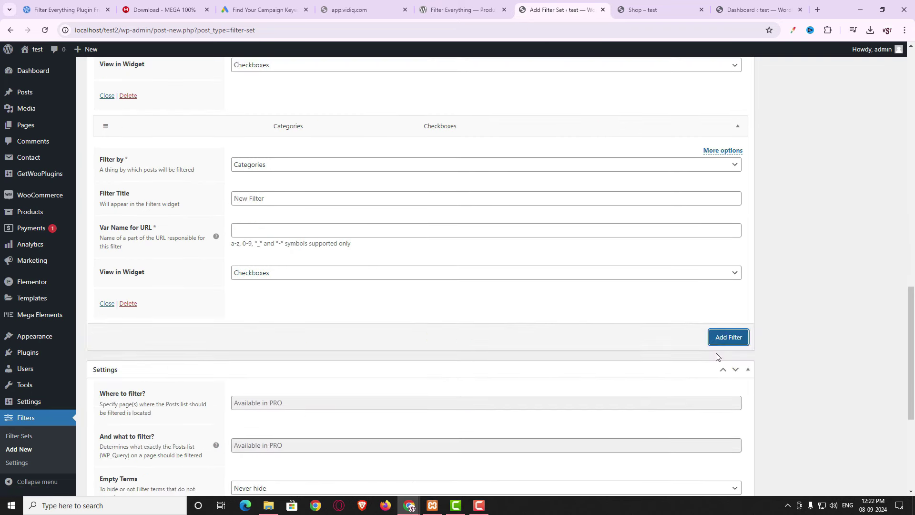
- Set the blank filter to Product Color, titled 'Filter by Color' with URL name color
{"action": "scroll", "coordinate": [639, 344], "scroll_direction": "up", "scroll_amount": 1}
{"action": "left_click", "coordinate": [595, 212]}
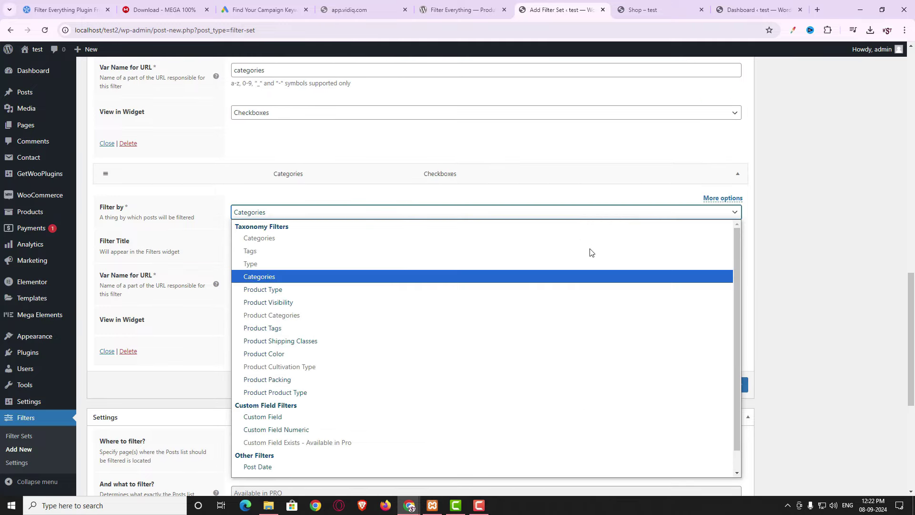
{"action": "left_click", "coordinate": [568, 359]}
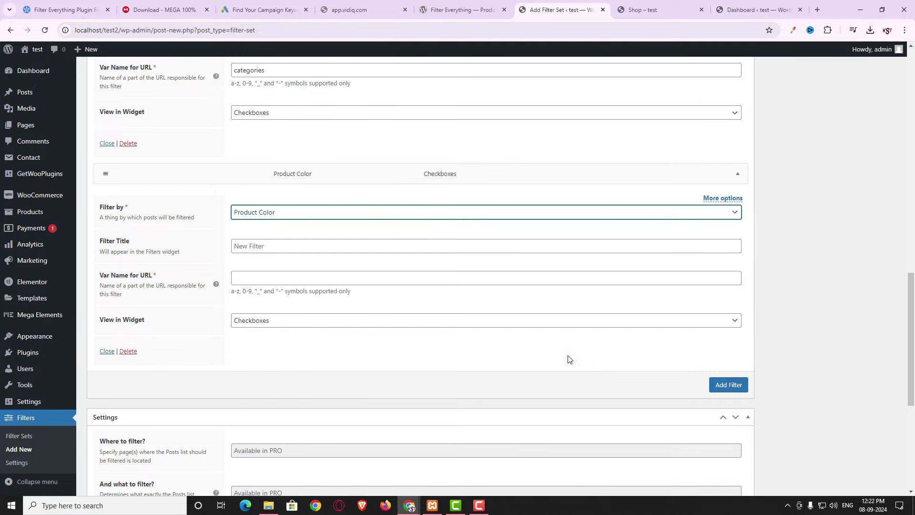
{"action": "left_click", "coordinate": [356, 246]}
{"action": "type", "text": "Filter by Color"}
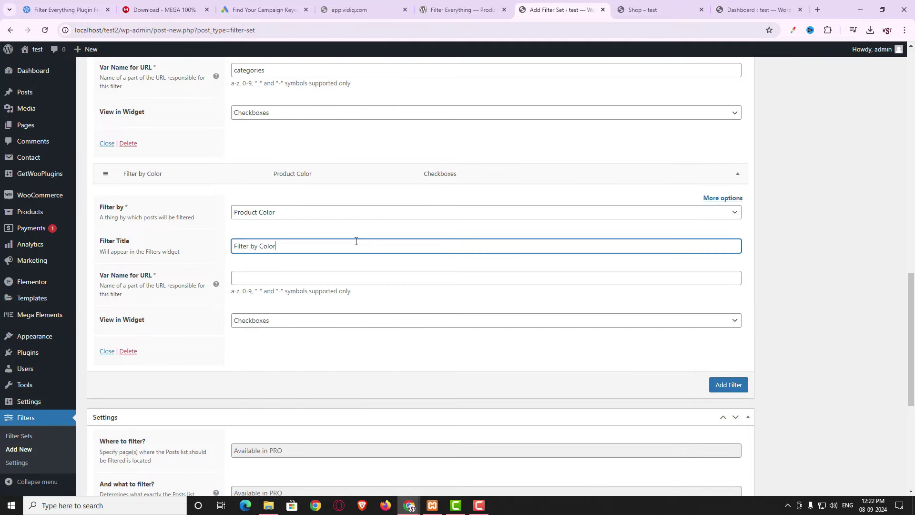
{"action": "left_click", "coordinate": [266, 278]}
{"action": "type", "text": "color"}
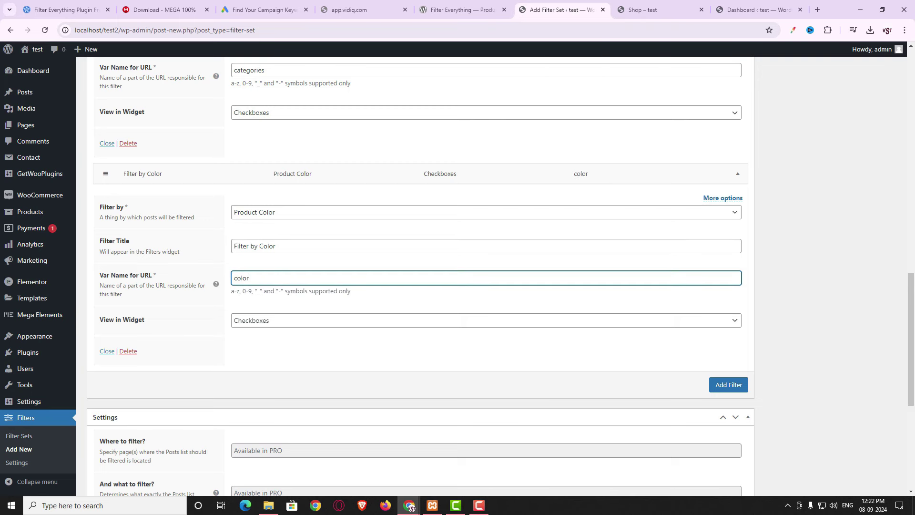
- Add a Product Packing filter titled 'Filter by packing type' with URL name packing_type
{"action": "left_click", "coordinate": [730, 384]}
{"action": "scroll", "coordinate": [605, 369], "scroll_direction": "down", "scroll_amount": 1}
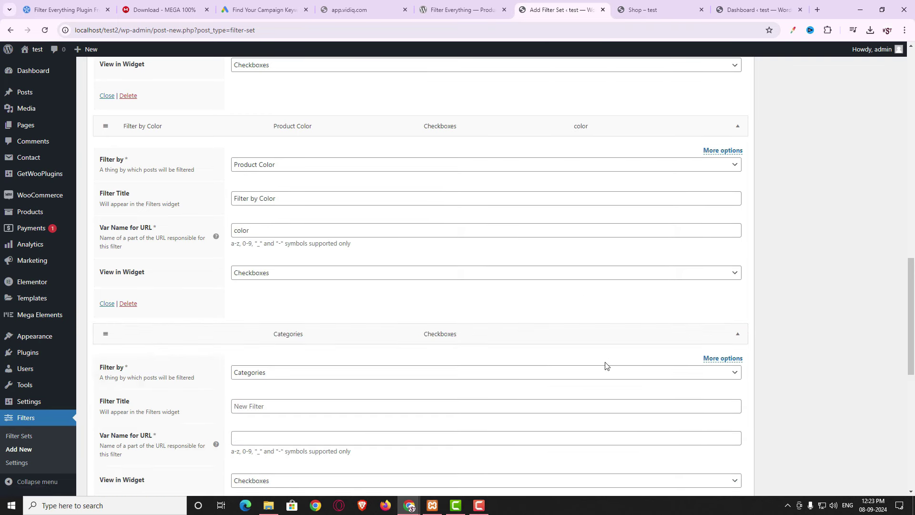
{"action": "left_click", "coordinate": [602, 376]}
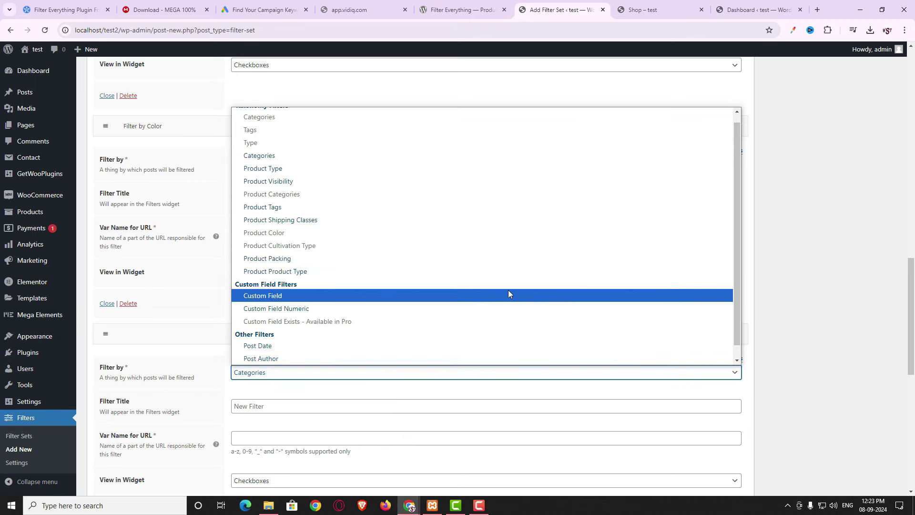
{"action": "left_click", "coordinate": [457, 259]}
{"action": "scroll", "coordinate": [472, 304], "scroll_direction": "down", "scroll_amount": 3}
{"action": "left_click", "coordinate": [316, 263]}
{"action": "type", "text": "Filter by packing type"}
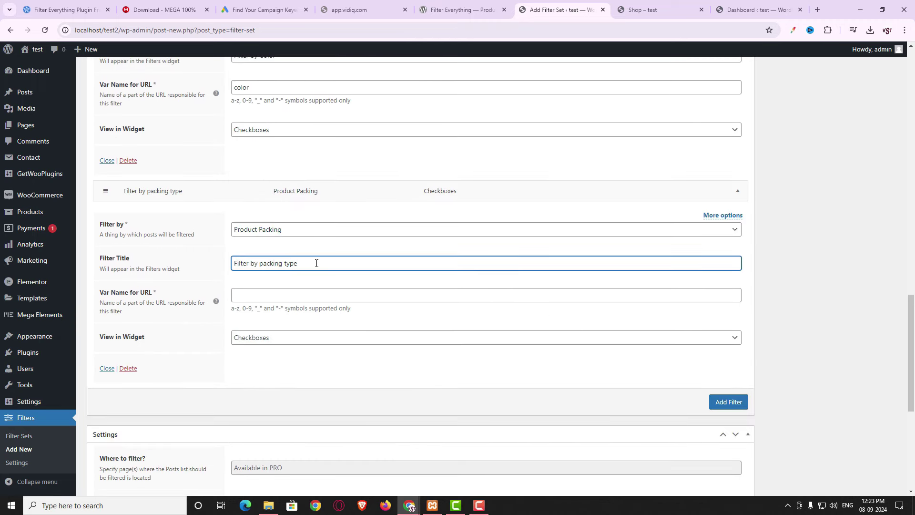
{"action": "left_click", "coordinate": [315, 293]}
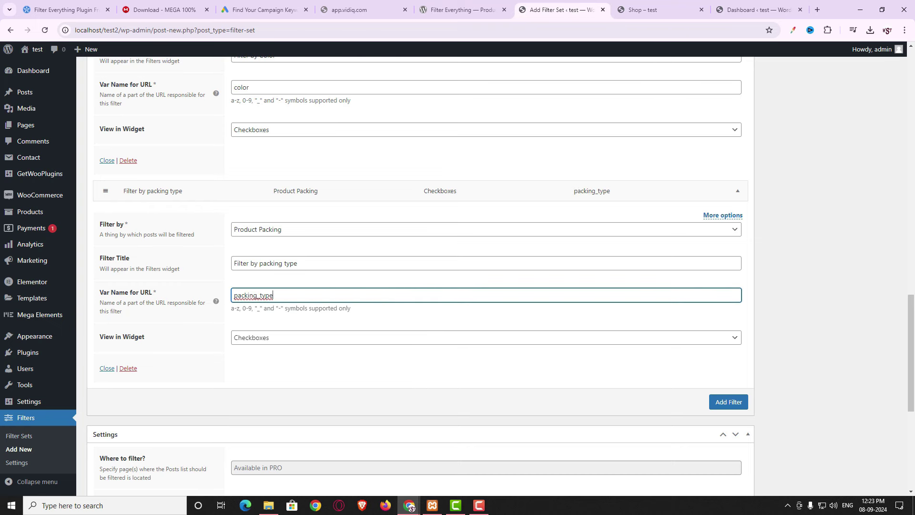
{"action": "scroll", "coordinate": [720, 364], "scroll_direction": "down", "scroll_amount": 1}
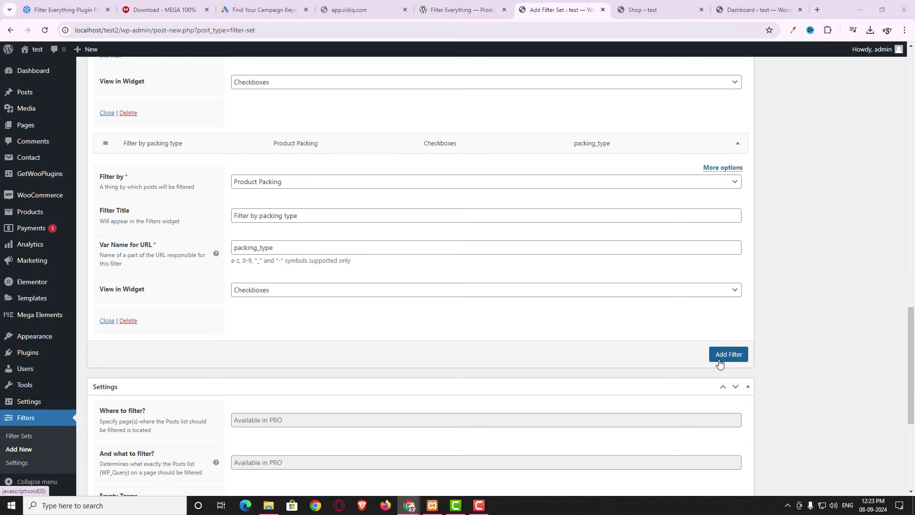
- Add a Product Product Type filter titled 'Filter by product type', URL product_type, shown as Labels list
{"action": "left_click", "coordinate": [724, 355]}
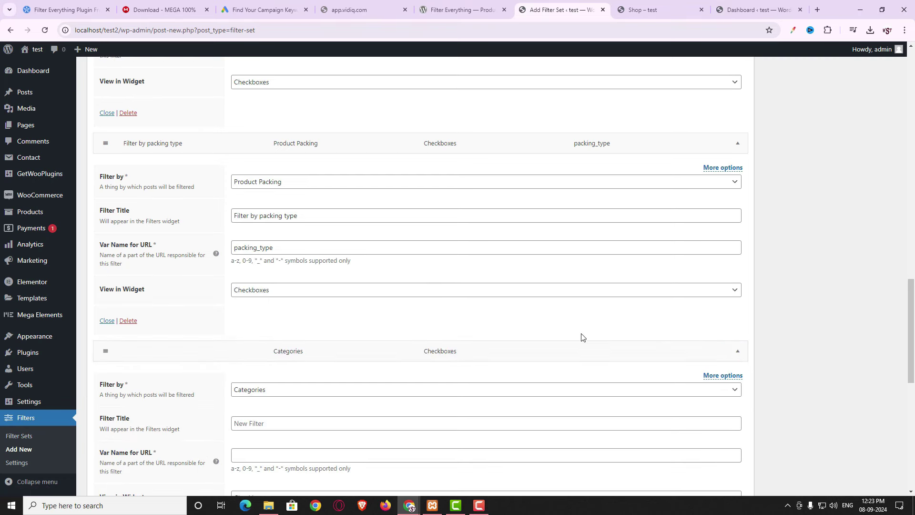
{"action": "scroll", "coordinate": [326, 286], "scroll_direction": "down", "scroll_amount": 3}
{"action": "left_click", "coordinate": [325, 249]}
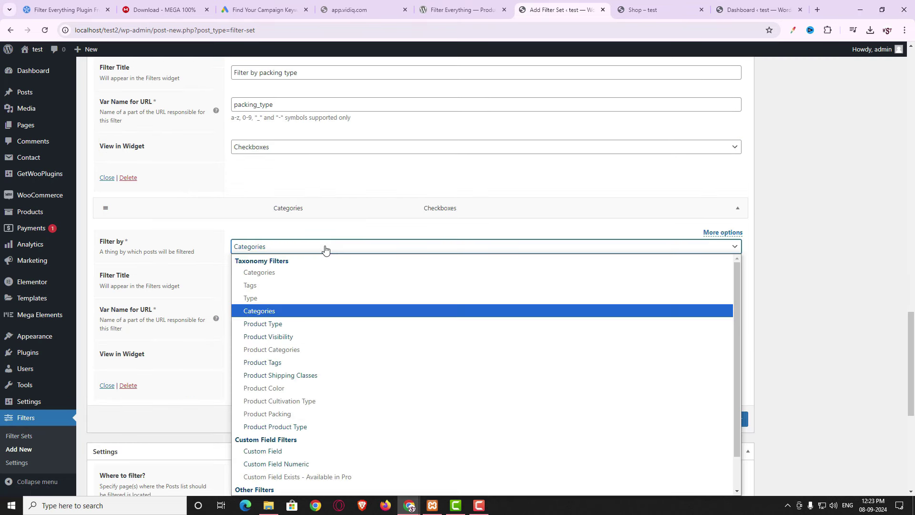
{"action": "left_click", "coordinate": [315, 425]}
{"action": "left_click", "coordinate": [338, 283]}
{"action": "type", "text": "Filter by product type"}
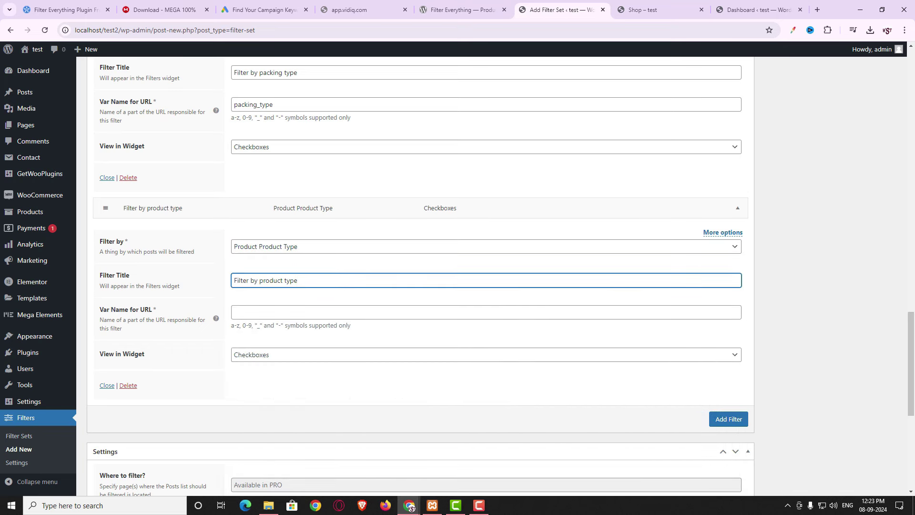
{"action": "left_click", "coordinate": [364, 309]}
{"action": "type", "text": "product_type"}
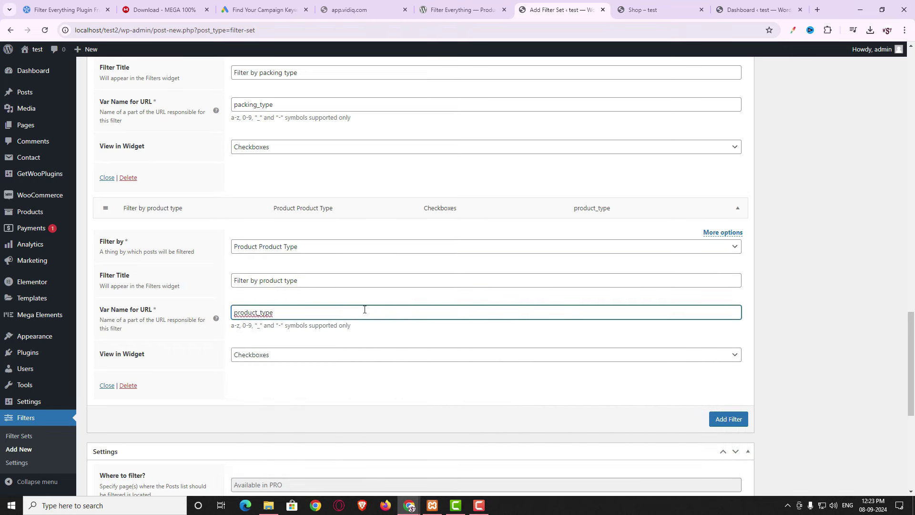
{"action": "left_click", "coordinate": [333, 355]}
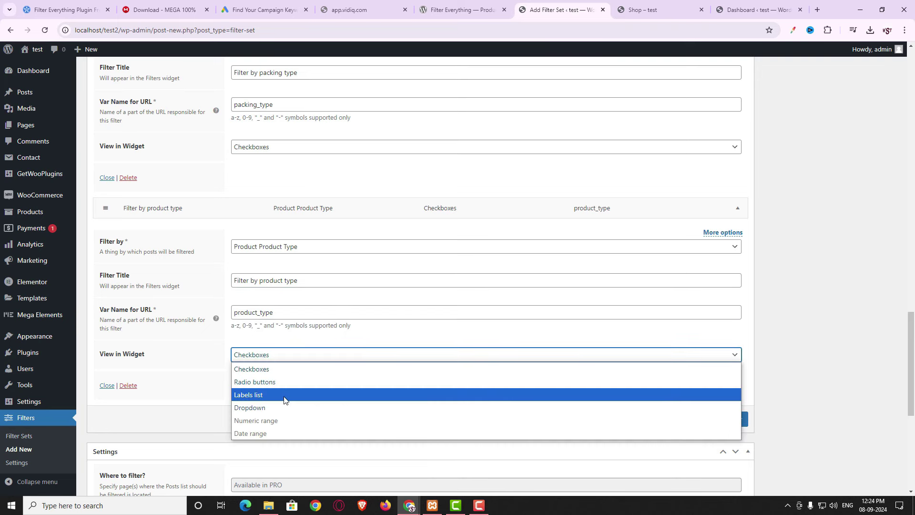
{"action": "left_click", "coordinate": [261, 397]}
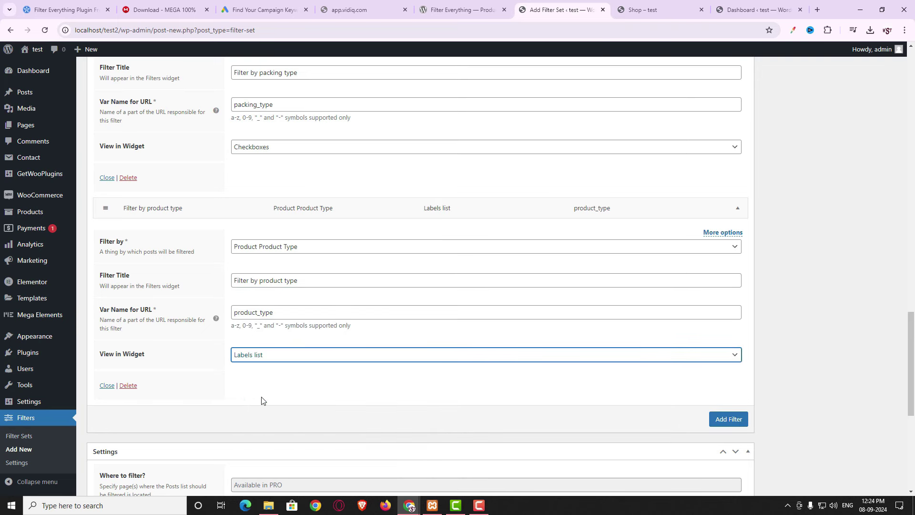
- Keep Empty Terms set to Never hide and publish the product filter set
{"action": "scroll", "coordinate": [243, 262], "scroll_direction": "down", "scroll_amount": 5}
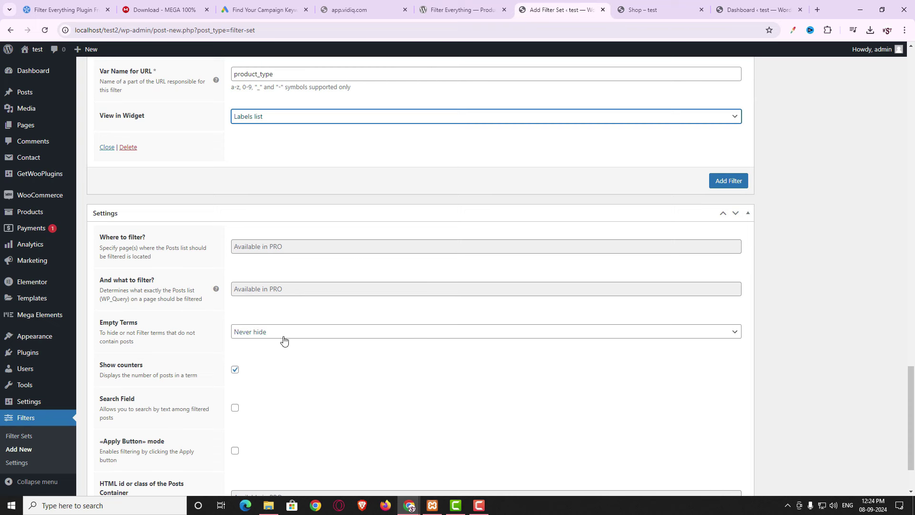
{"action": "left_click", "coordinate": [316, 332]}
{"action": "left_click", "coordinate": [304, 345]}
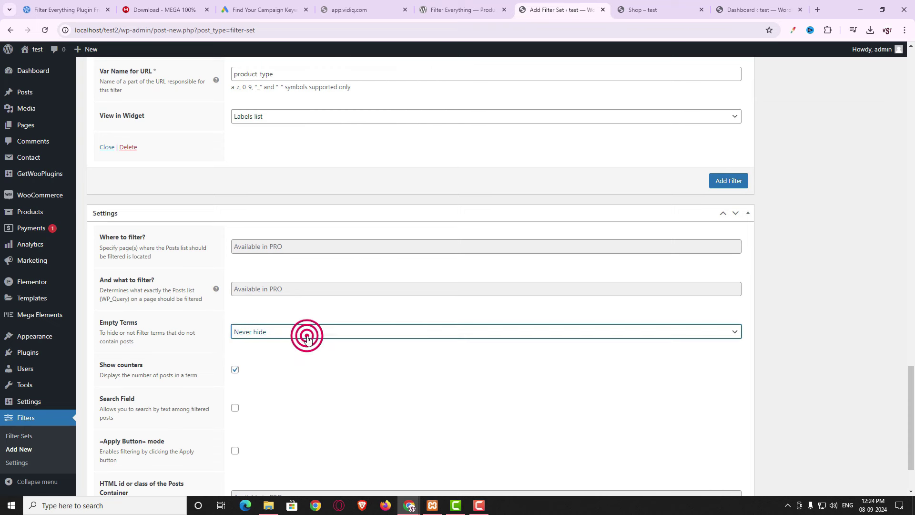
{"action": "scroll", "coordinate": [826, 375], "scroll_direction": "up", "scroll_amount": 15}
{"action": "scroll", "coordinate": [827, 375], "scroll_direction": "up", "scroll_amount": 10}
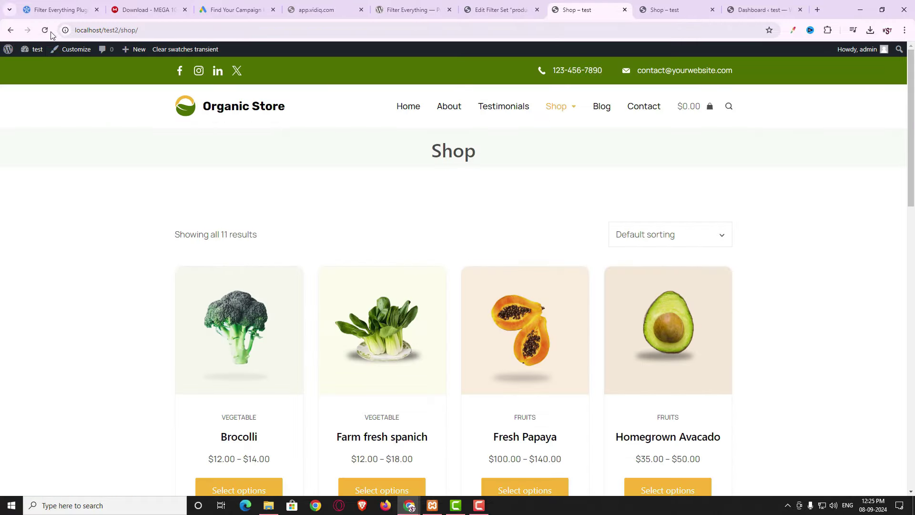
{"action": "left_click", "coordinate": [51, 33]}
- Scroll through the Organic Store shop products, then return to the Edit Filter Set tab
{"action": "scroll", "coordinate": [371, 345], "scroll_direction": "down", "scroll_amount": 5}
{"action": "scroll", "coordinate": [372, 345], "scroll_direction": "up", "scroll_amount": 5}
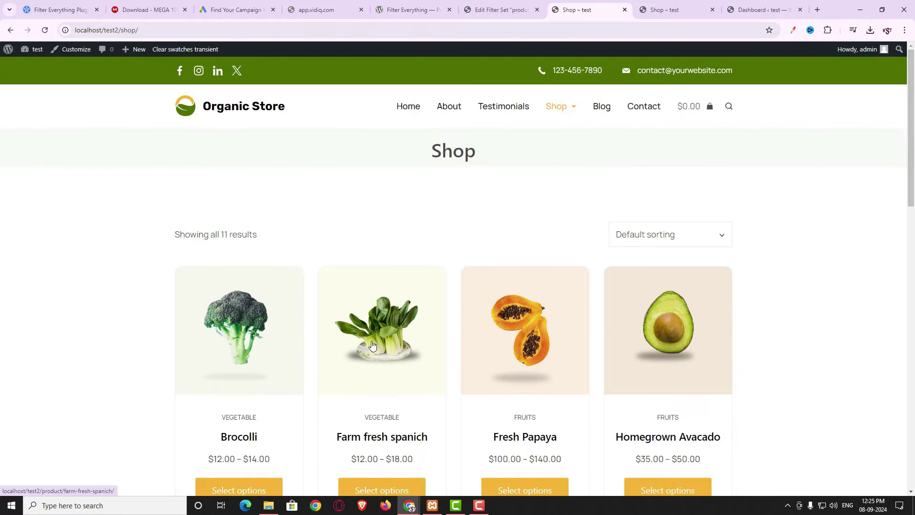
{"action": "key", "text": "ctrl+shift+Tab"}
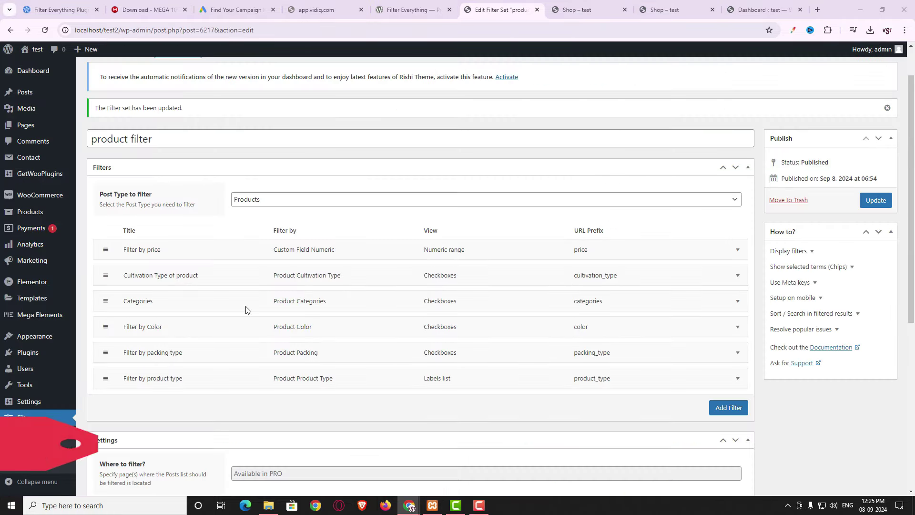
- Switch the WooCommerce General shop layout to Left Sidebar in the Customizer and publish it
{"action": "mouse_move", "coordinate": [42, 341]}
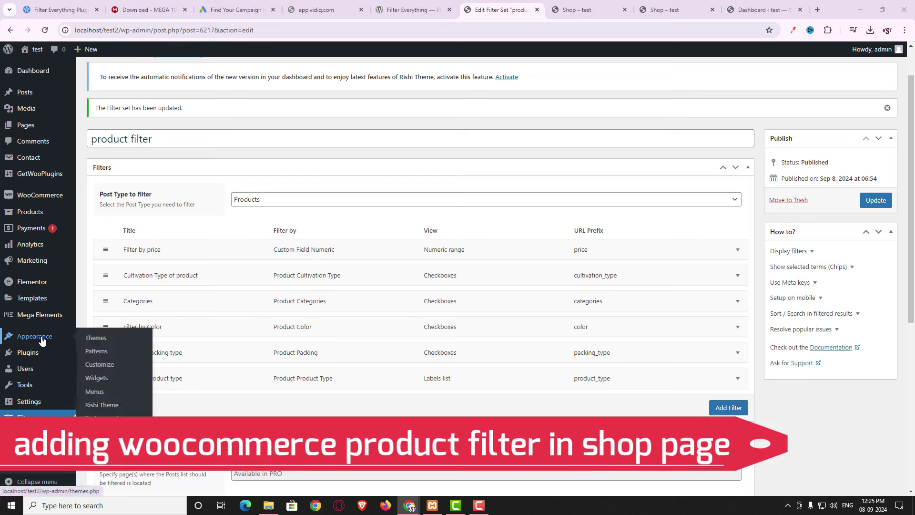
{"action": "left_click", "coordinate": [115, 369]}
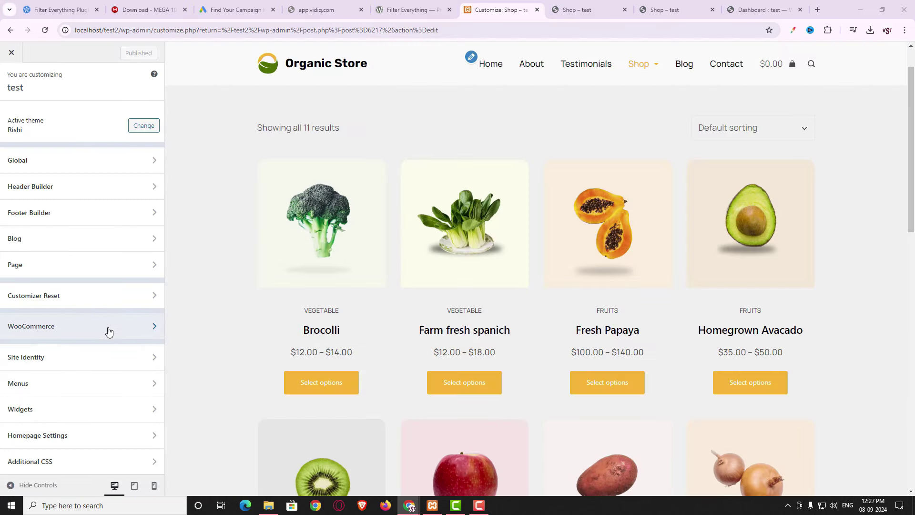
{"action": "left_click", "coordinate": [109, 329]}
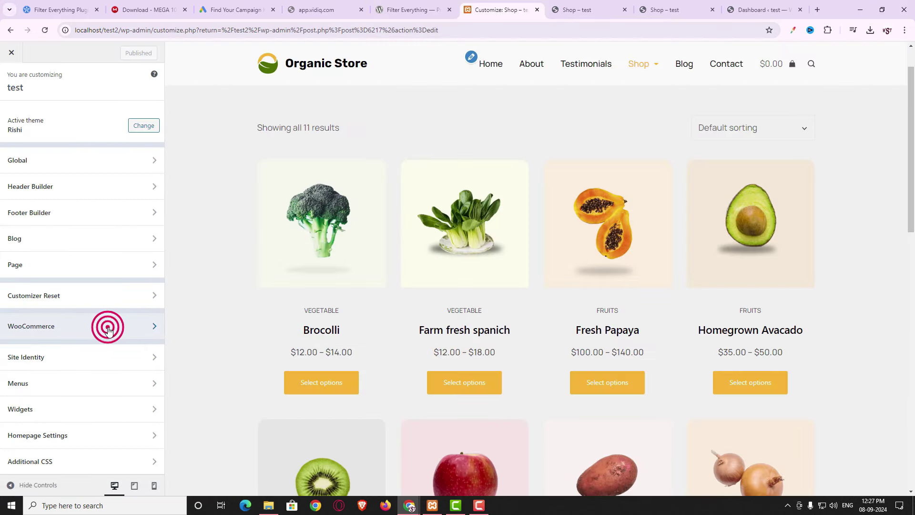
{"action": "left_click", "coordinate": [77, 143]}
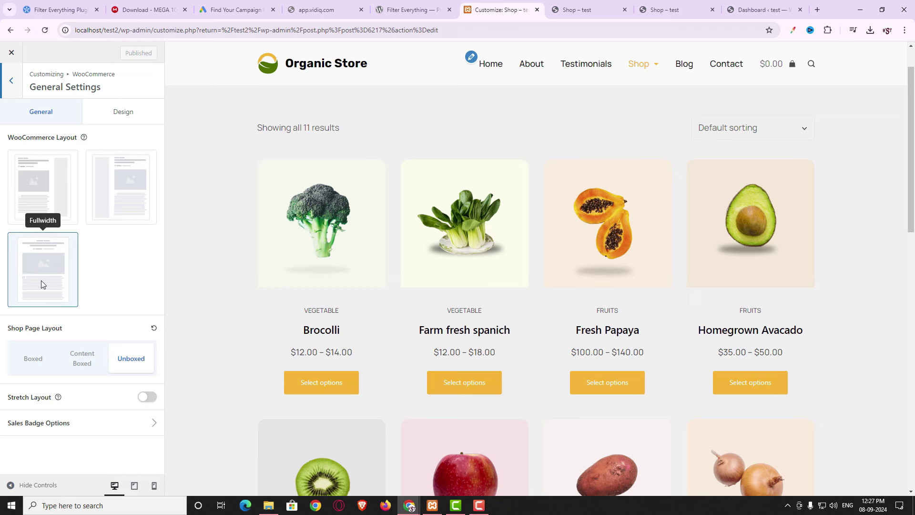
{"action": "left_click", "coordinate": [120, 200]}
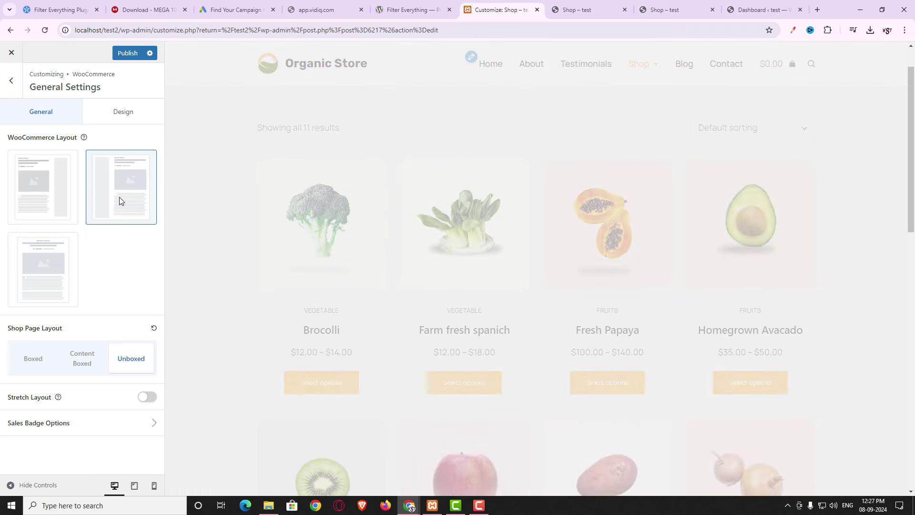
{"action": "left_click", "coordinate": [126, 53]}
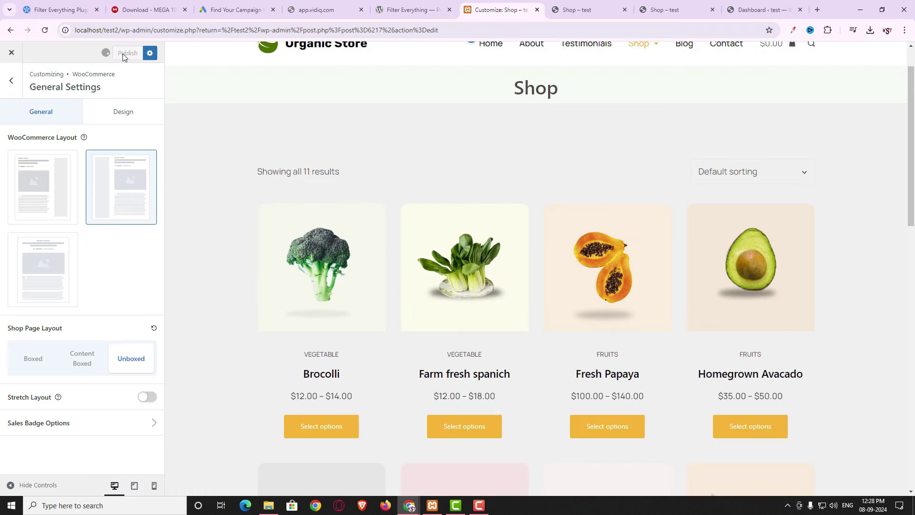
{"action": "left_click", "coordinate": [14, 88]}
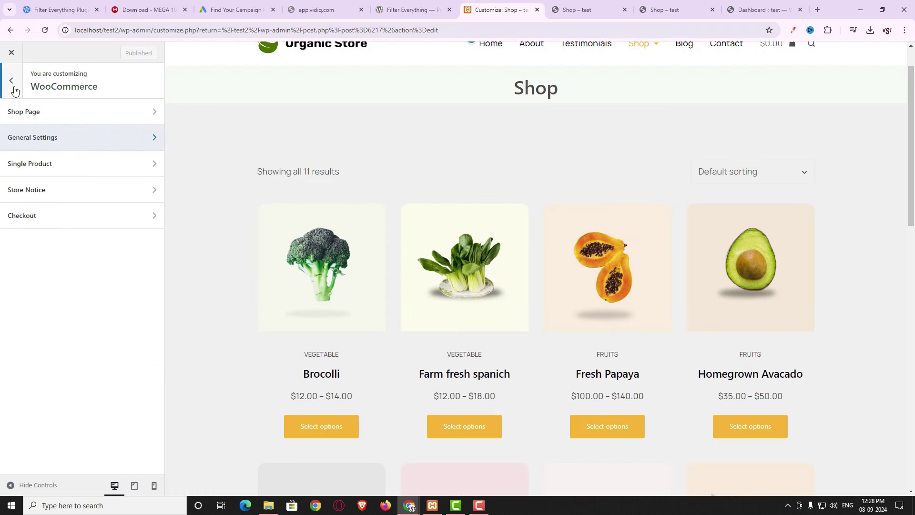
- Insert a Filter Everything — Filters widget into the Shop Sidebar, found by searching 'fi'
{"action": "left_click", "coordinate": [14, 88]}
{"action": "left_click", "coordinate": [69, 409]}
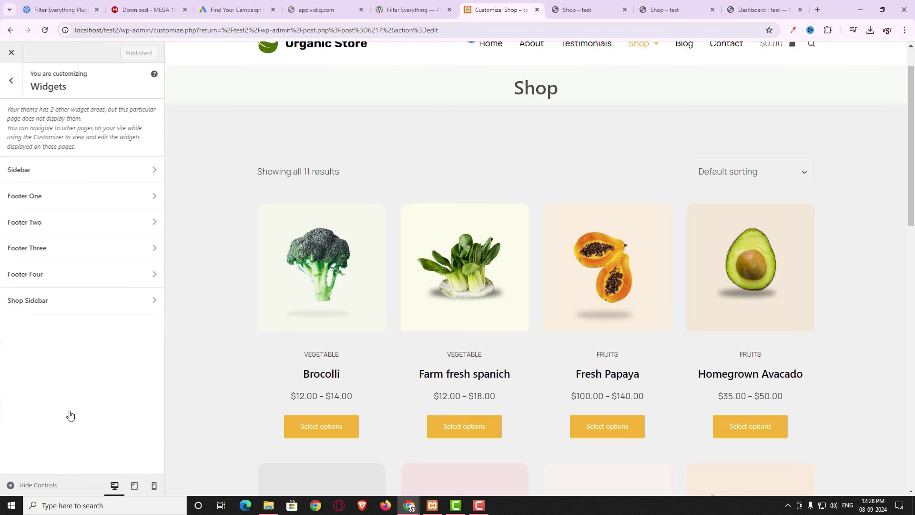
{"action": "left_click", "coordinate": [73, 309]}
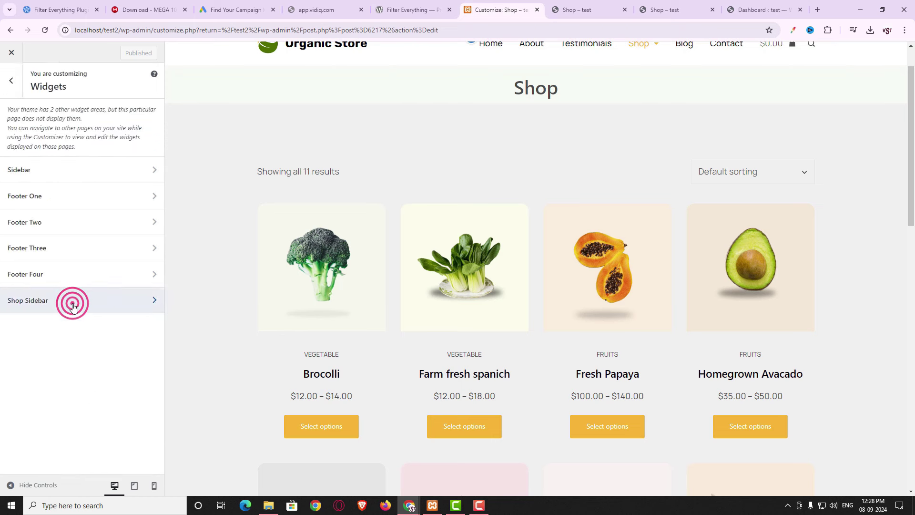
{"action": "left_click", "coordinate": [82, 143]}
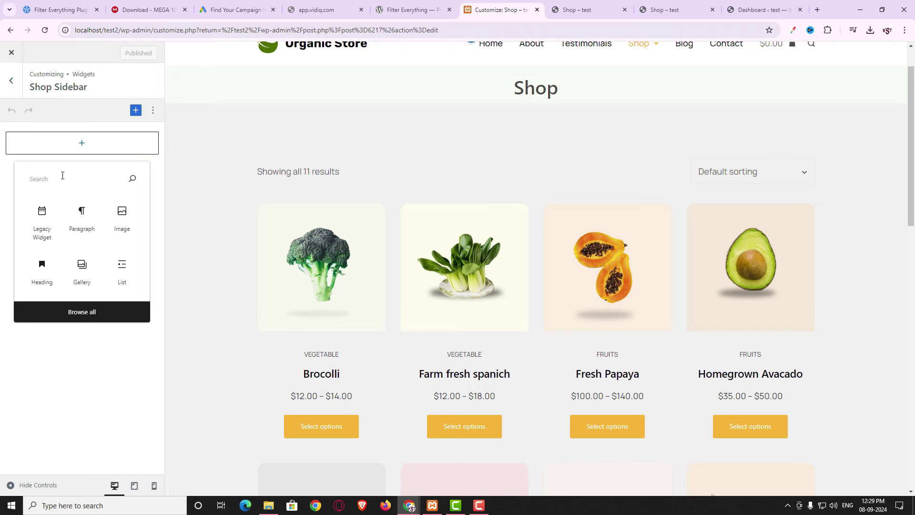
{"action": "type", "text": "fi"}
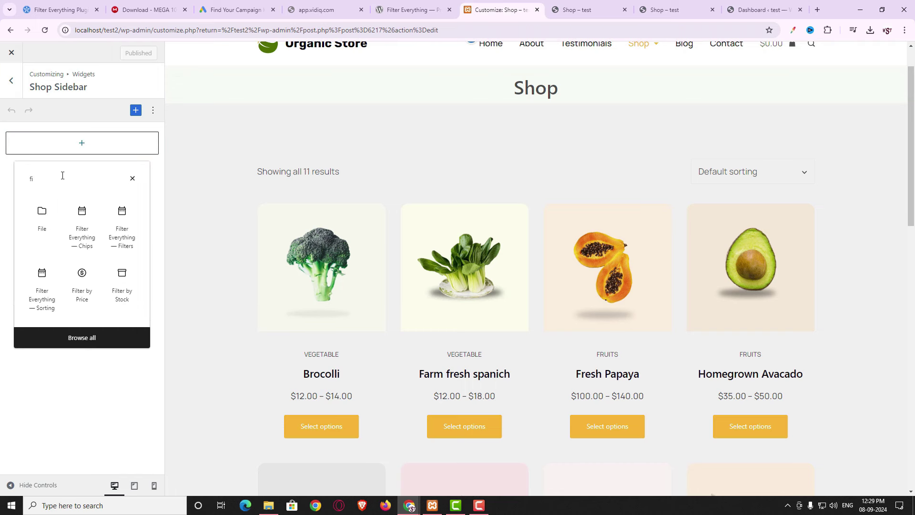
{"action": "left_click", "coordinate": [126, 234]}
- Title the widget 'Product Filters' and publish the Shop Sidebar
{"action": "left_click", "coordinate": [46, 202]}
{"action": "type", "text": "Product Filters"}
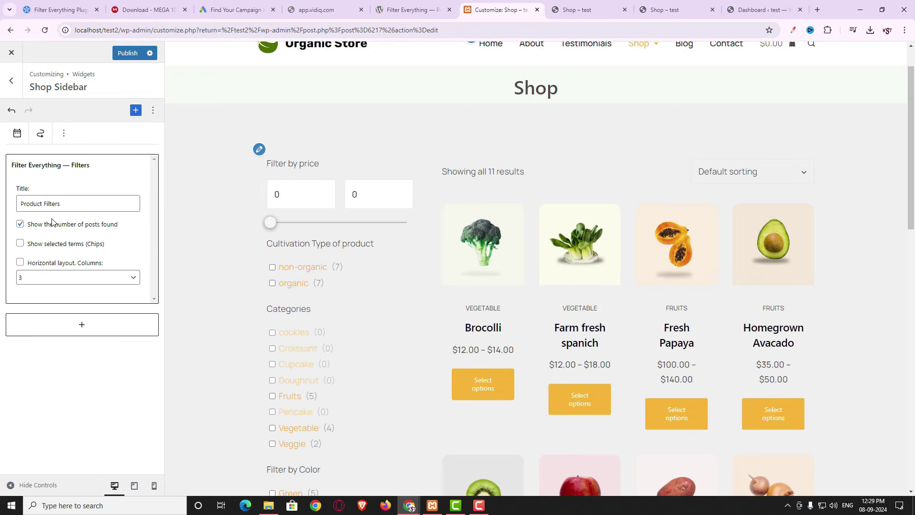
{"action": "left_click", "coordinate": [127, 53]}
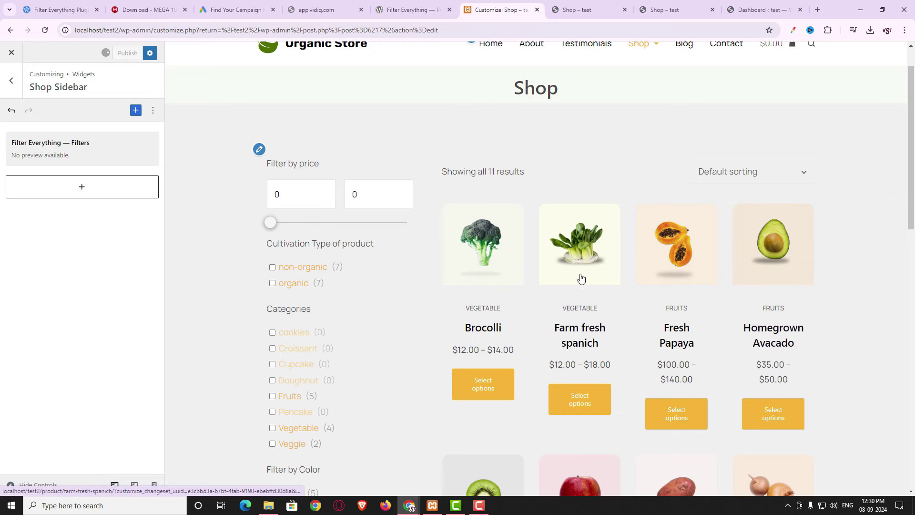
{"action": "left_click", "coordinate": [11, 81]}
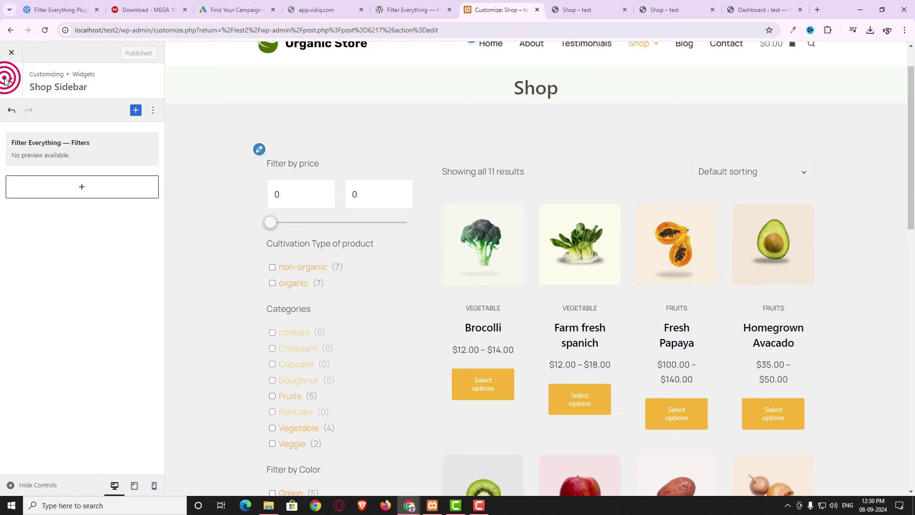
- Lower the WooCommerce Shop Page No of Columns from 4 to 3 and publish
{"action": "left_click", "coordinate": [12, 82]}
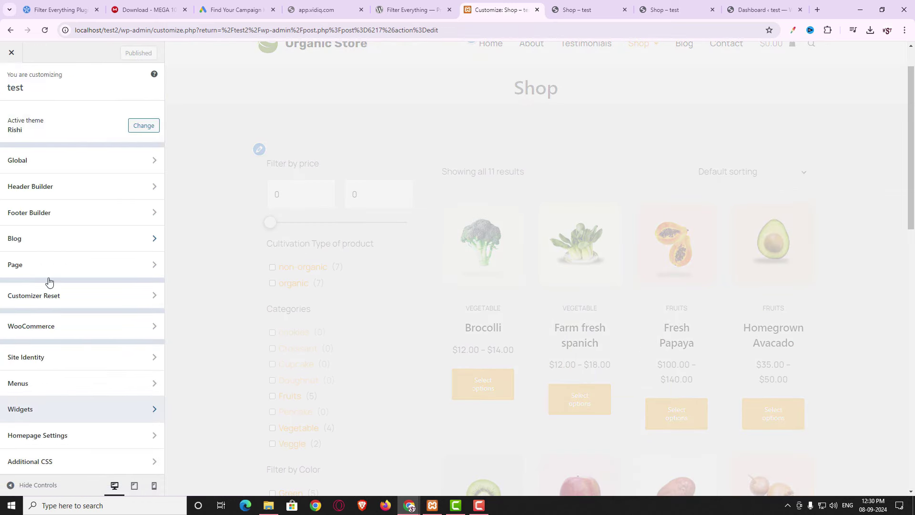
{"action": "left_click", "coordinate": [52, 327]}
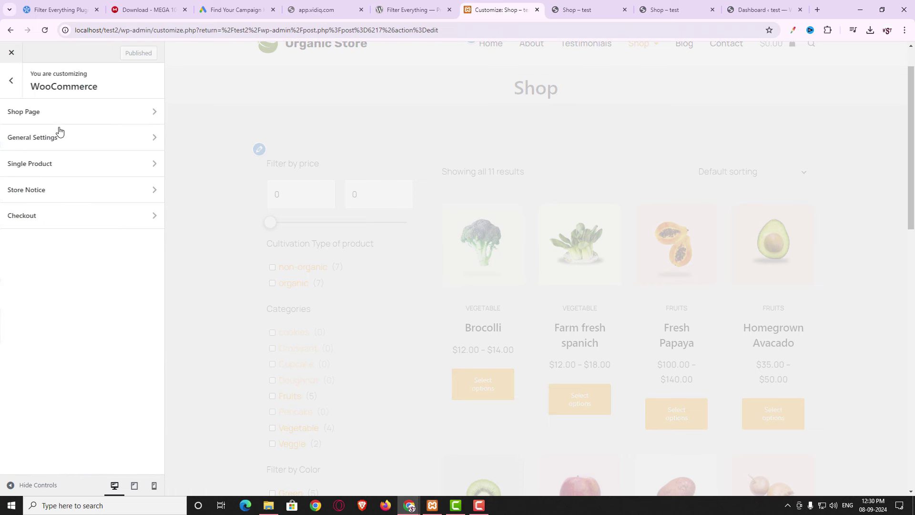
{"action": "left_click", "coordinate": [57, 115]}
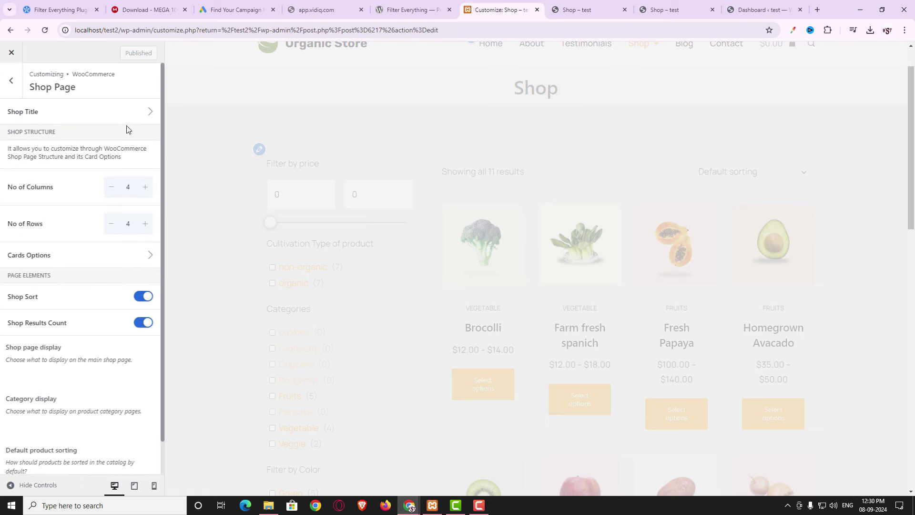
{"action": "left_click", "coordinate": [128, 119]}
{"action": "left_click", "coordinate": [112, 188]}
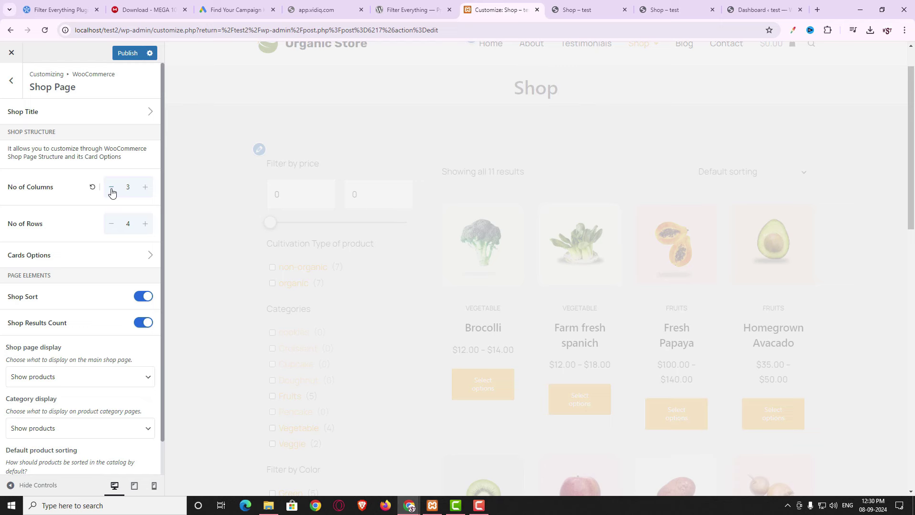
{"action": "scroll", "coordinate": [519, 327], "scroll_direction": "down", "scroll_amount": 5}
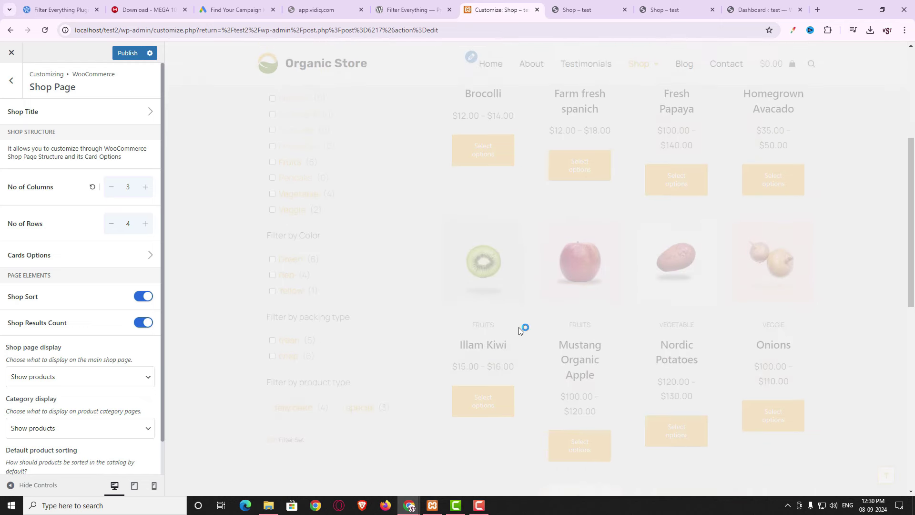
{"action": "scroll", "coordinate": [519, 327], "scroll_direction": "up", "scroll_amount": 4}
{"action": "left_click", "coordinate": [128, 52]}
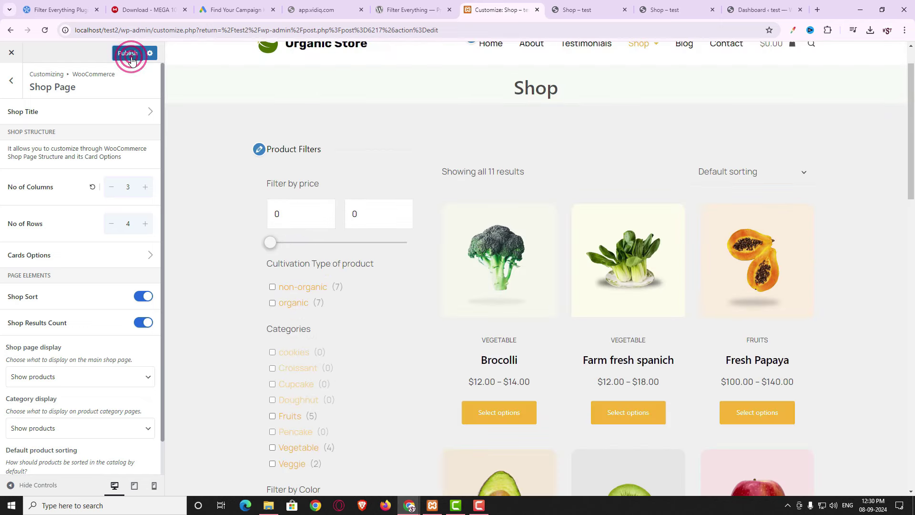
- Reload the live shop and scroll through the new Product Filters sidebar
{"action": "key", "text": "ctrl+Tab"}
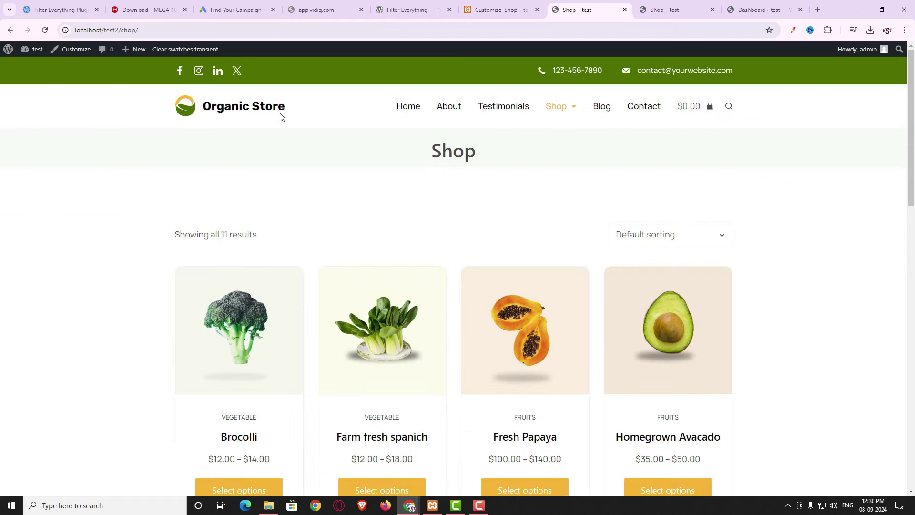
{"action": "left_click", "coordinate": [46, 31]}
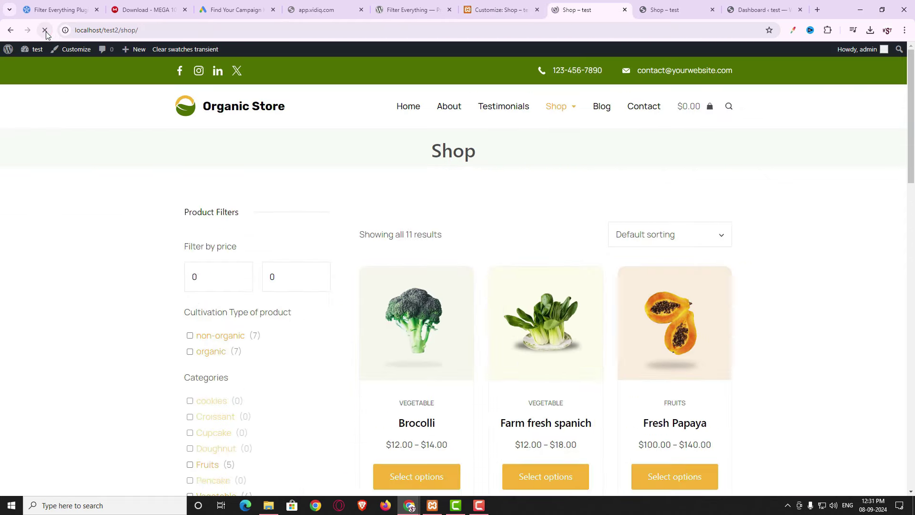
{"action": "scroll", "coordinate": [252, 393], "scroll_direction": "down", "scroll_amount": 10}
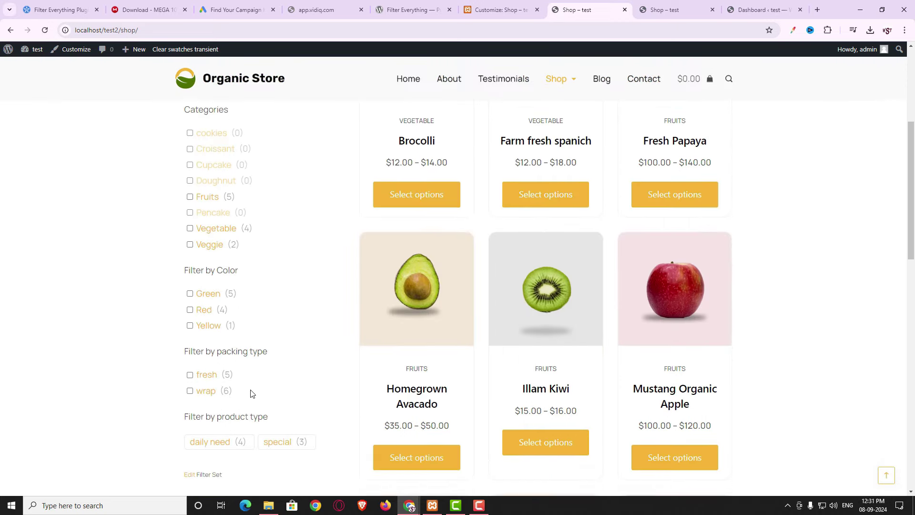
{"action": "scroll", "coordinate": [252, 393], "scroll_direction": "up", "scroll_amount": 4}
{"action": "key", "text": "Home"}
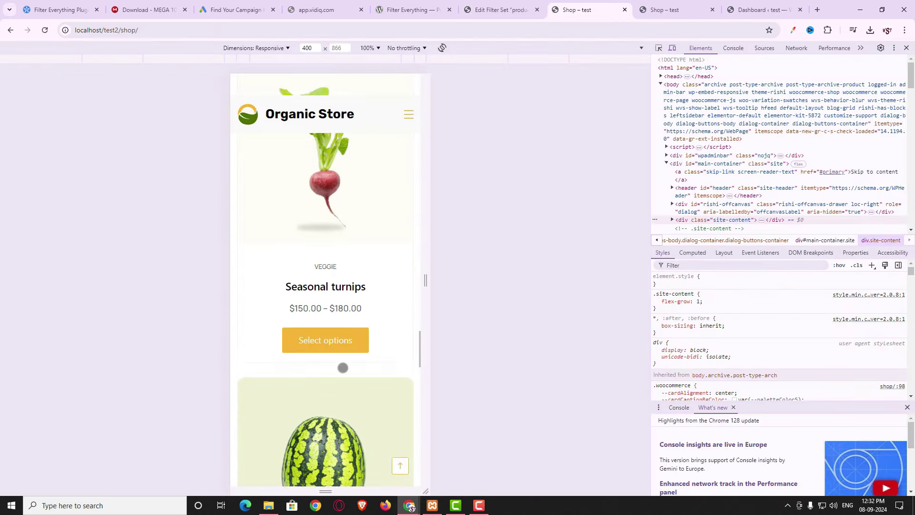
{"action": "scroll", "coordinate": [343, 367], "scroll_direction": "down", "scroll_amount": 13}
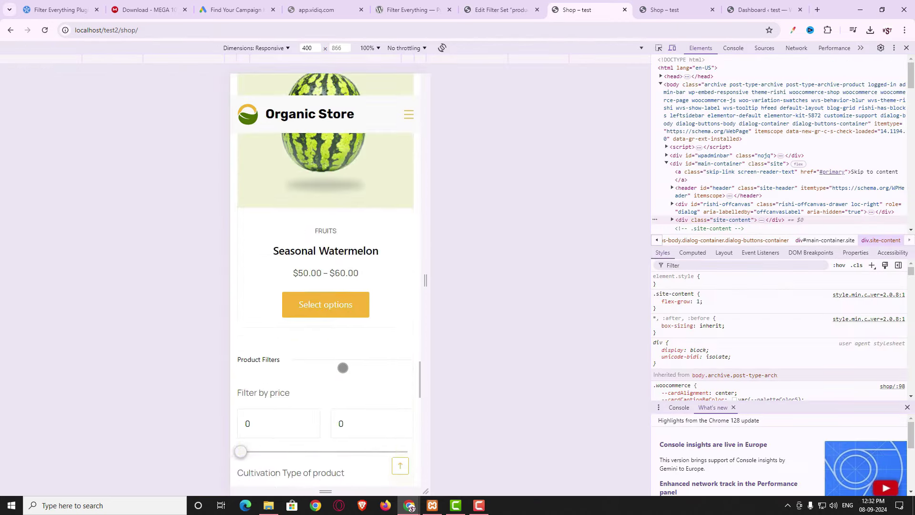
{"action": "scroll", "coordinate": [343, 367], "scroll_direction": "up", "scroll_amount": 5}
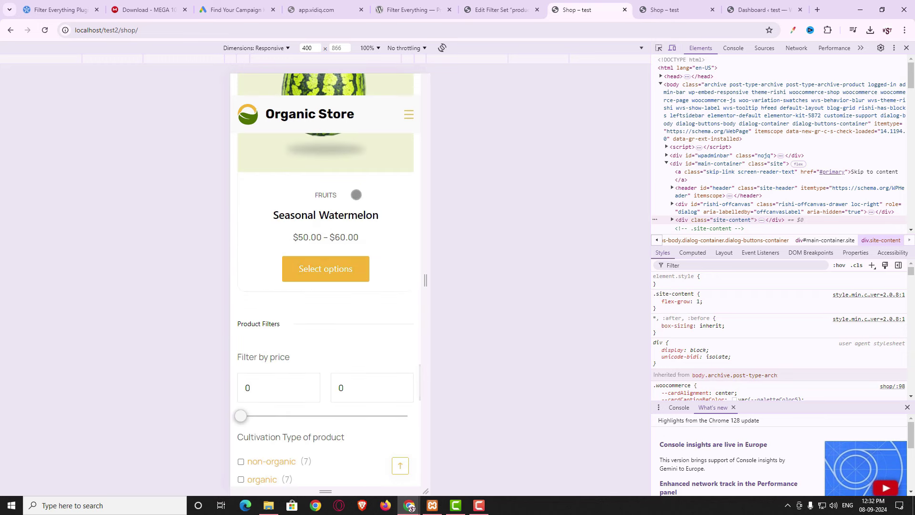
{"action": "scroll", "coordinate": [356, 348], "scroll_direction": "down", "scroll_amount": 1}
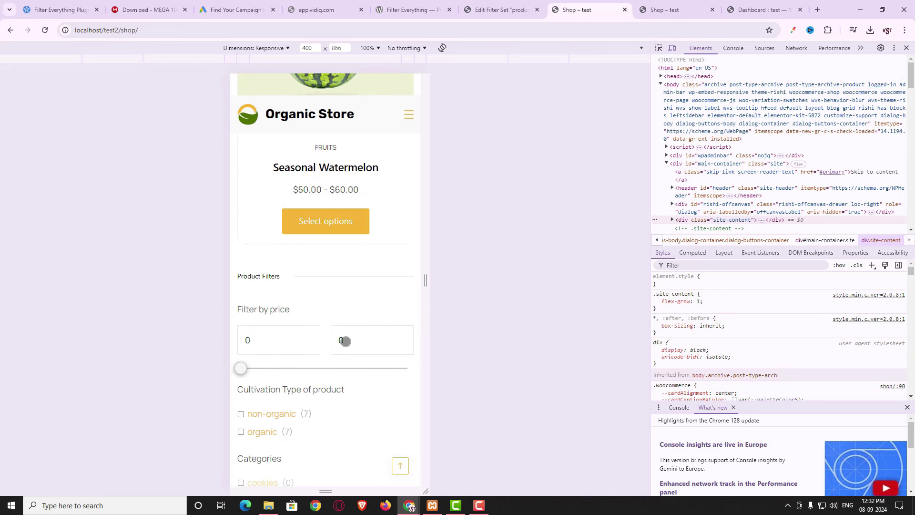
{"action": "scroll", "coordinate": [347, 348], "scroll_direction": "down", "scroll_amount": 5}
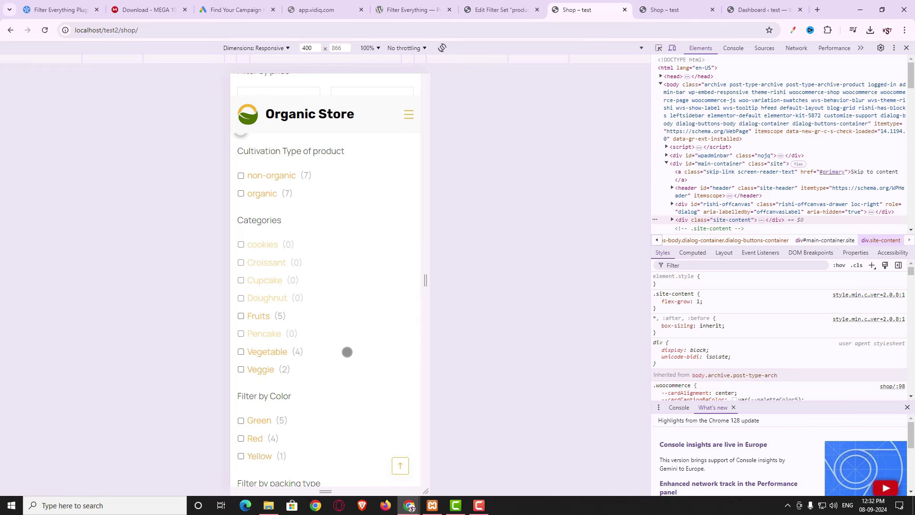
{"action": "left_click", "coordinate": [504, 7]}
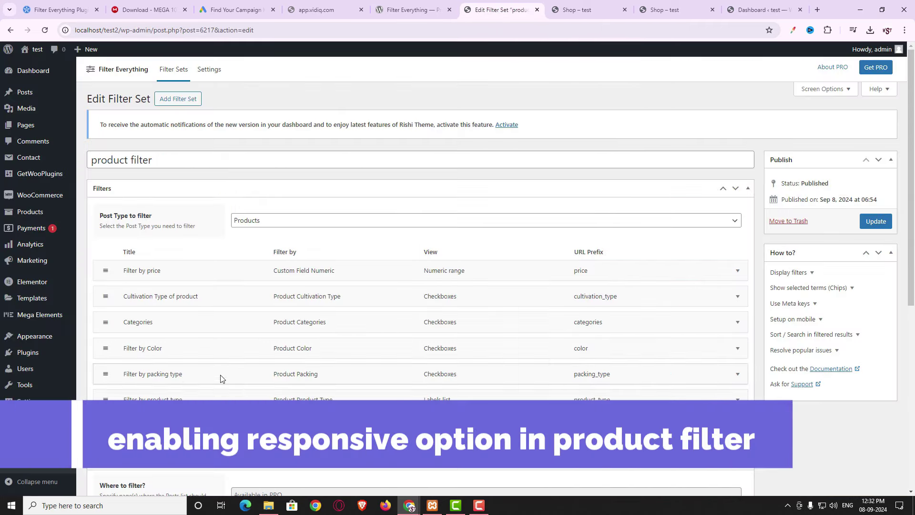
- Tick 'Collapse the widget and show the Filters opening button' in Filter Everything Settings and save
{"action": "scroll", "coordinate": [221, 378], "scroll_direction": "down", "scroll_amount": 1}
{"action": "left_click", "coordinate": [20, 436]}
{"action": "left_click", "coordinate": [133, 218]}
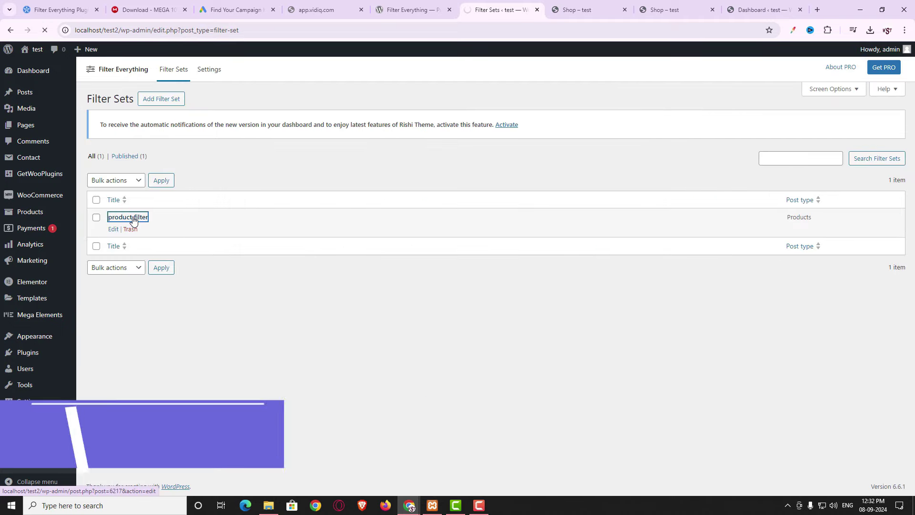
{"action": "left_click", "coordinate": [213, 71]}
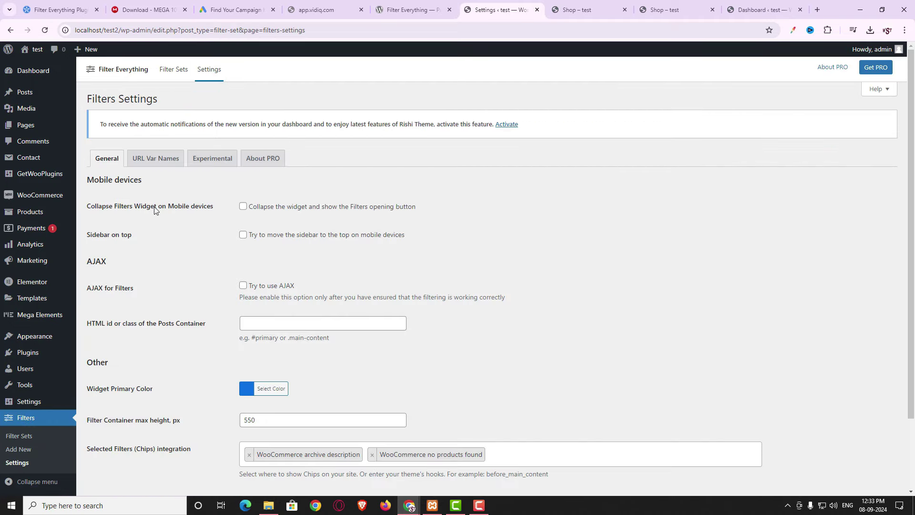
{"action": "left_click", "coordinate": [243, 207]}
{"action": "scroll", "coordinate": [414, 341], "scroll_direction": "down", "scroll_amount": 2}
{"action": "left_click", "coordinate": [121, 453]}
{"action": "left_click", "coordinate": [577, 14]}
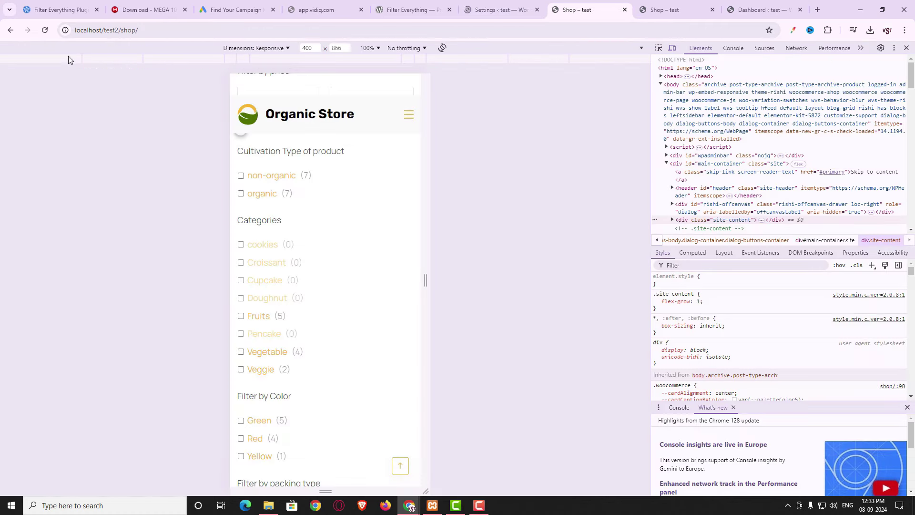
- Reload the 400 px mobile shop preview and open, then close, the pop-up Filters panel
{"action": "left_click", "coordinate": [45, 32]}
{"action": "left_click", "coordinate": [260, 374]}
{"action": "scroll", "coordinate": [305, 372], "scroll_direction": "down", "scroll_amount": 4}
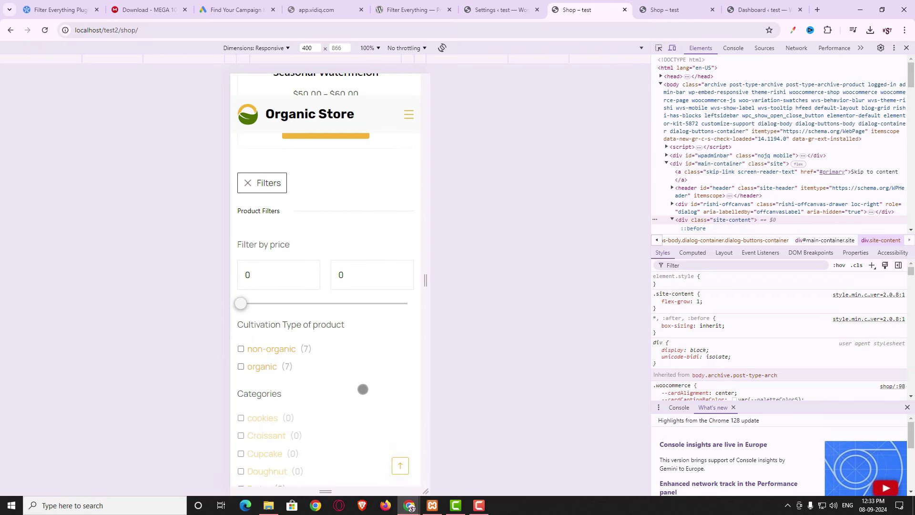
{"action": "left_click", "coordinate": [272, 186]}
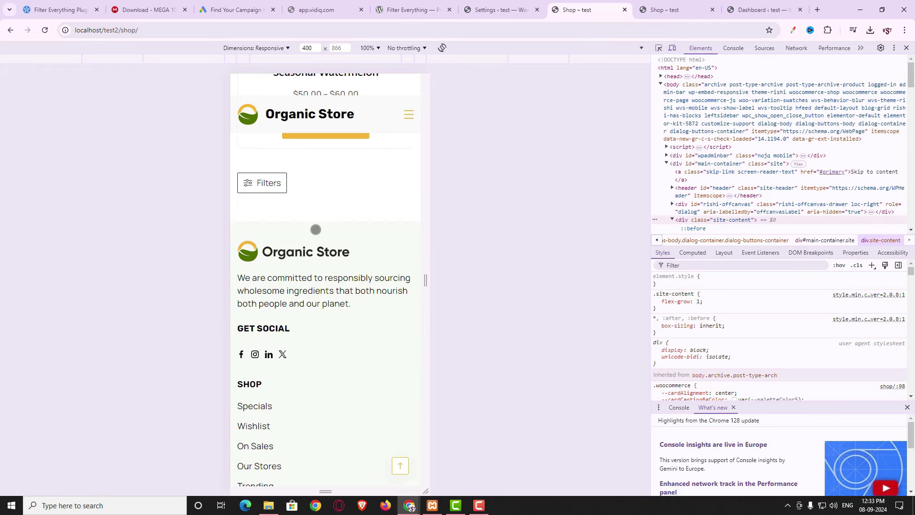
{"action": "key", "text": "ctrl+shift+Tab"}
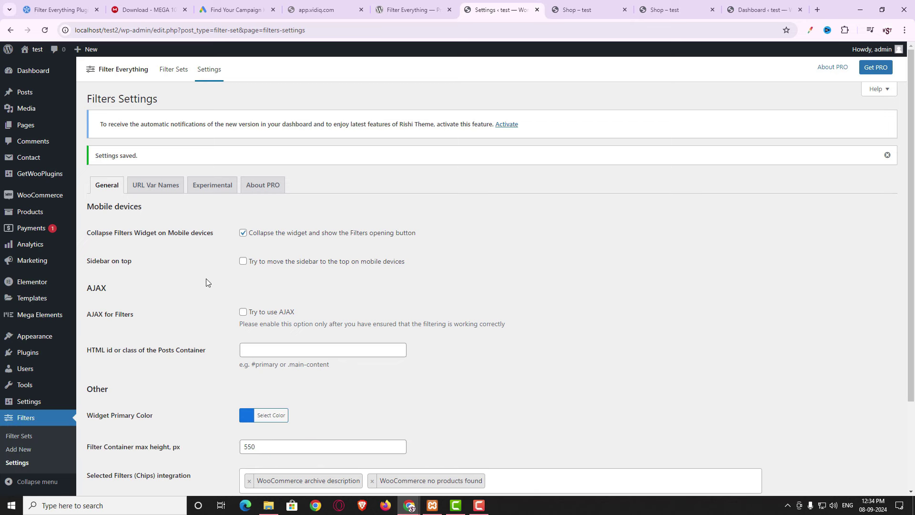
- Resave the General settings with AJAX off and the Posts Container field left empty
{"action": "scroll", "coordinate": [264, 237], "scroll_direction": "down", "scroll_amount": 2}
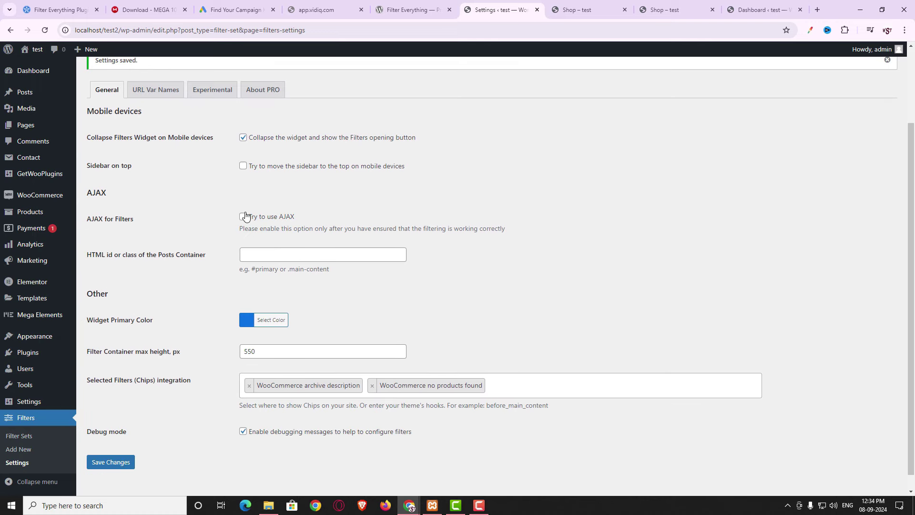
{"action": "left_click", "coordinate": [283, 259]}
{"action": "left_click", "coordinate": [491, 265]}
{"action": "scroll", "coordinate": [490, 266], "scroll_direction": "down", "scroll_amount": 1}
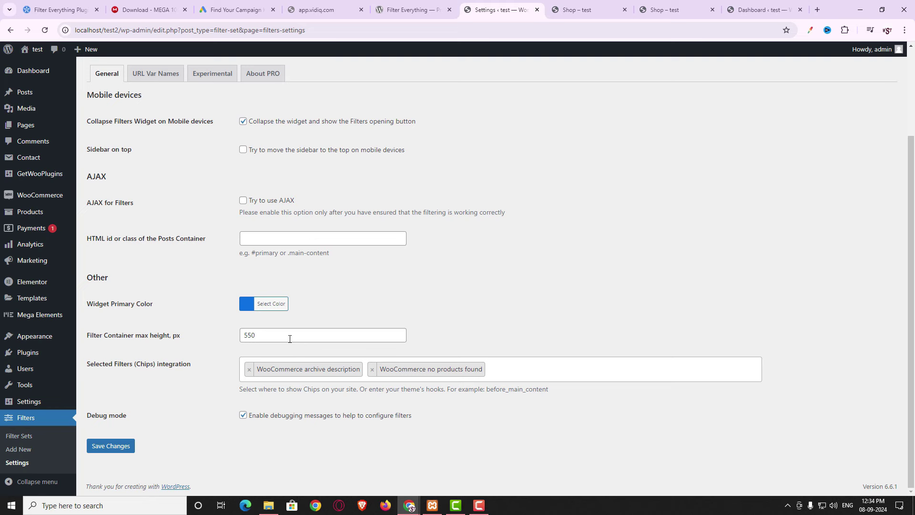
{"action": "key", "text": "Return"}
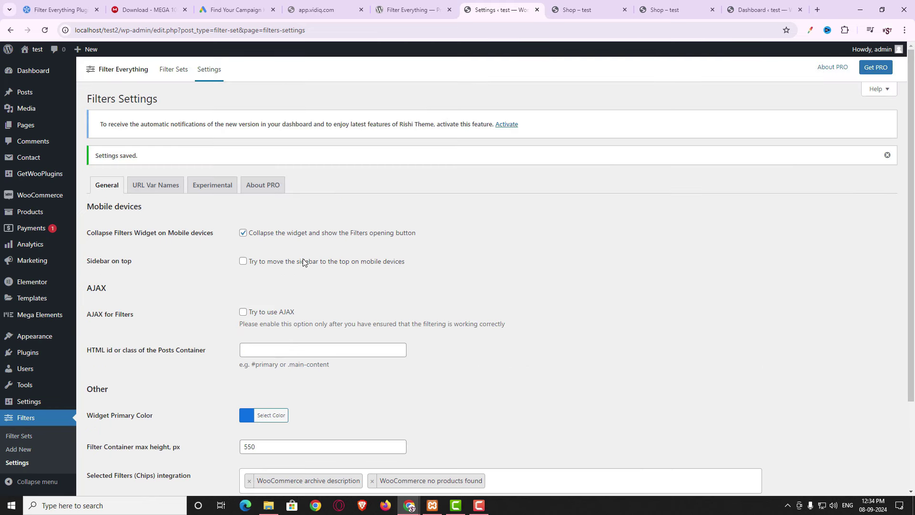
- Open the 'product filter' set from Filter Sets and expand its Empty Terms dropdown
{"action": "left_click", "coordinate": [172, 72]}
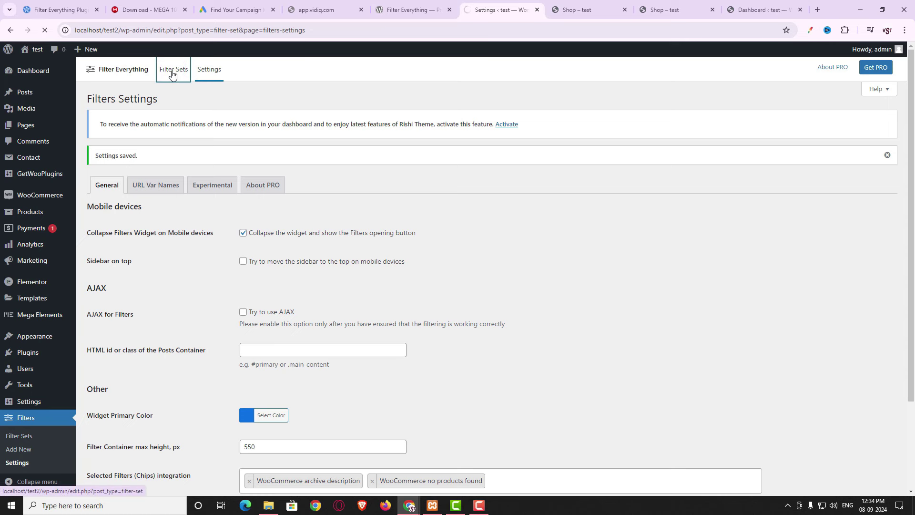
{"action": "left_click", "coordinate": [134, 215]}
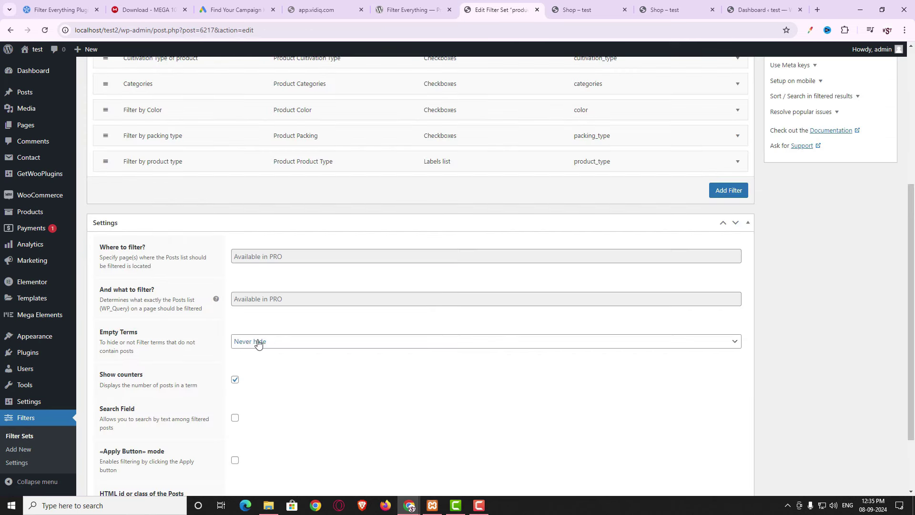
{"action": "left_click", "coordinate": [307, 348]}
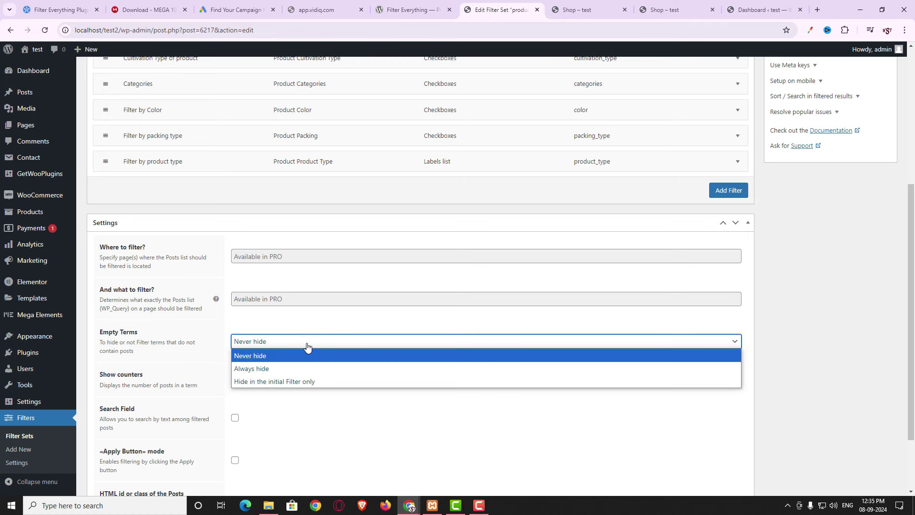
- Set Empty Terms to Always hide, update the filter set, and view the shop page
{"action": "left_click", "coordinate": [265, 369]}
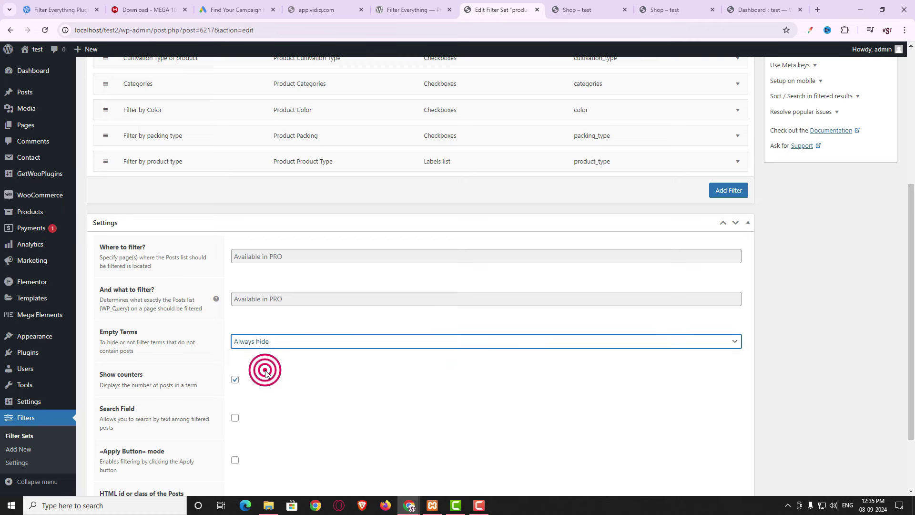
{"action": "scroll", "coordinate": [256, 408], "scroll_direction": "up", "scroll_amount": 5}
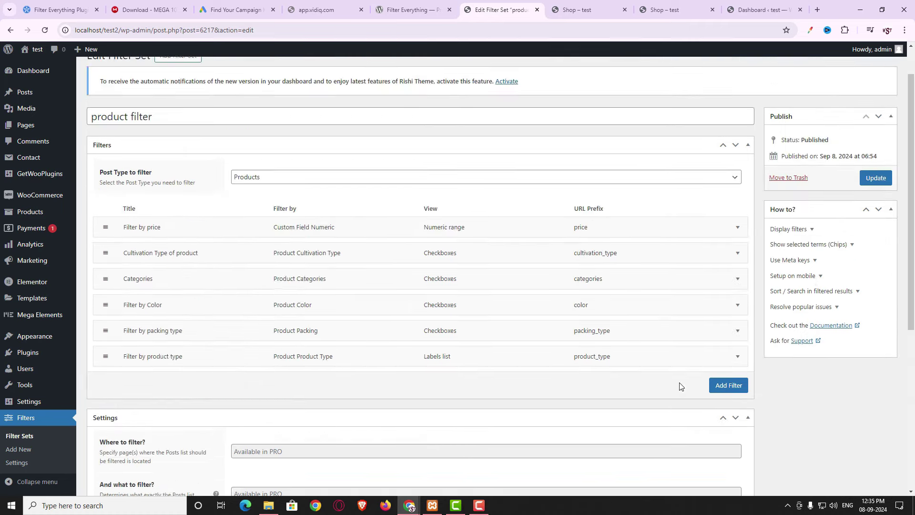
{"action": "left_click", "coordinate": [875, 221]}
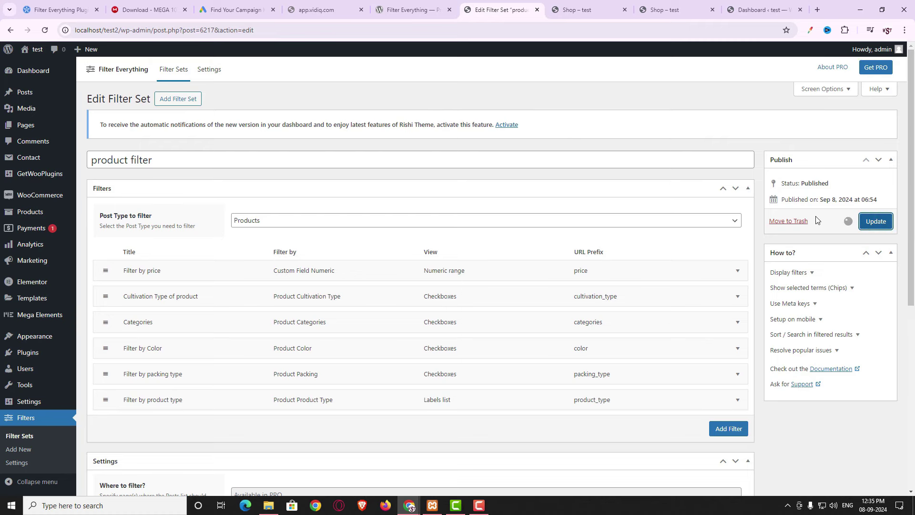
{"action": "scroll", "coordinate": [296, 362], "scroll_direction": "down", "scroll_amount": 5}
{"action": "left_click", "coordinate": [586, 10]}
{"action": "scroll", "coordinate": [419, 323], "scroll_direction": "down", "scroll_amount": 4}
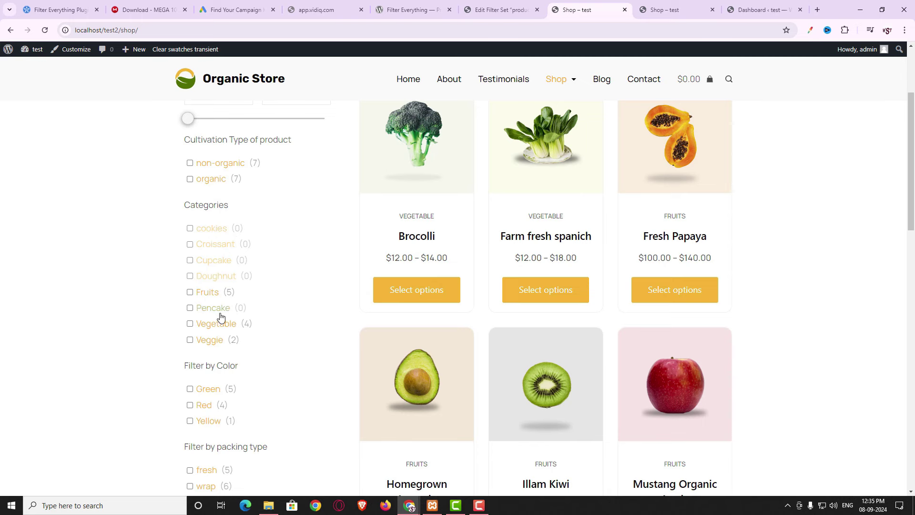
- Reload the shop and check that empty categories no longer appear in the sidebar filters
{"action": "left_click", "coordinate": [501, 10]}
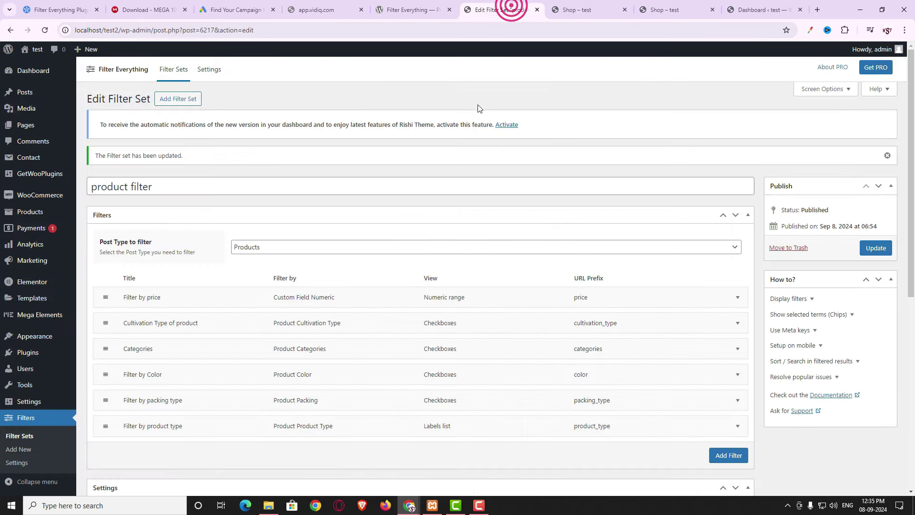
{"action": "scroll", "coordinate": [382, 353], "scroll_direction": "down", "scroll_amount": 9}
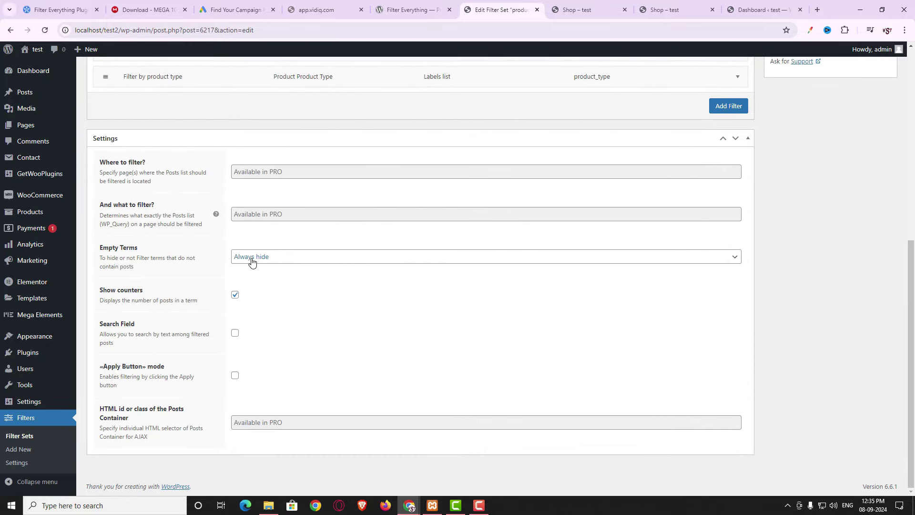
{"action": "left_click", "coordinate": [589, 11]}
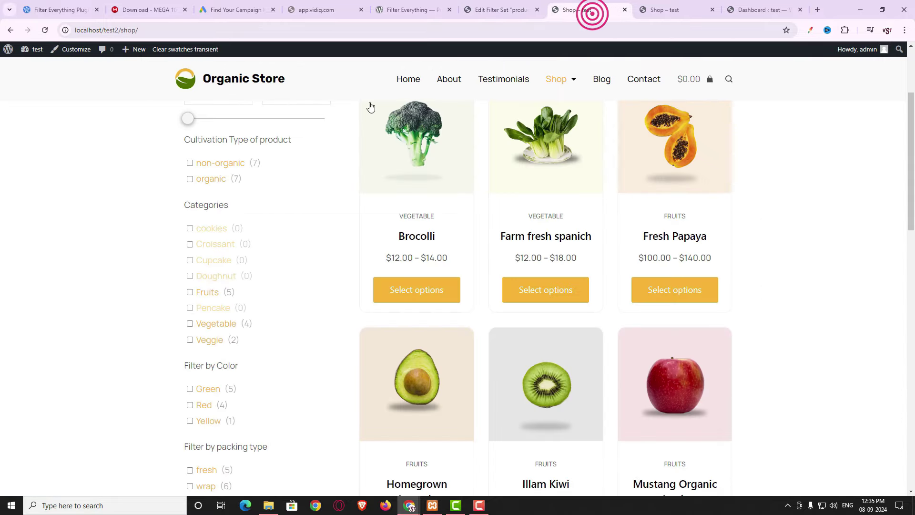
{"action": "left_click", "coordinate": [45, 30]}
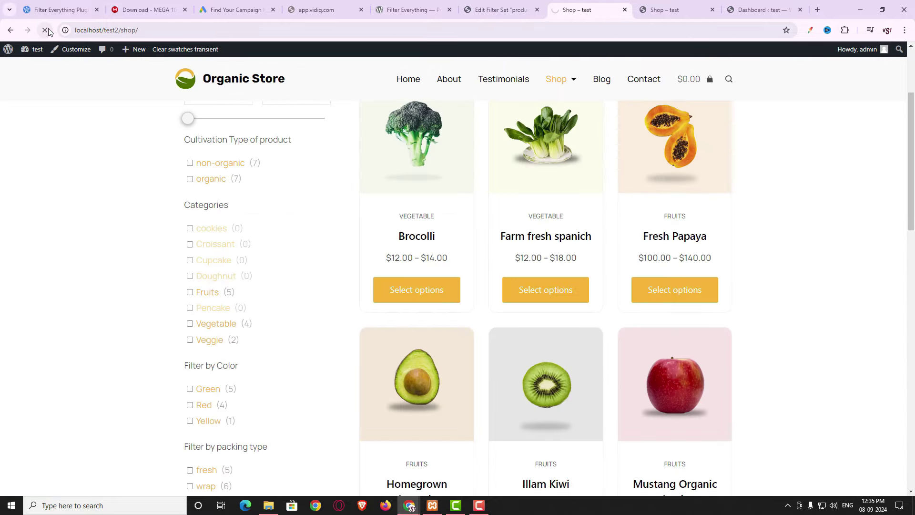
{"action": "scroll", "coordinate": [267, 315], "scroll_direction": "up", "scroll_amount": 2}
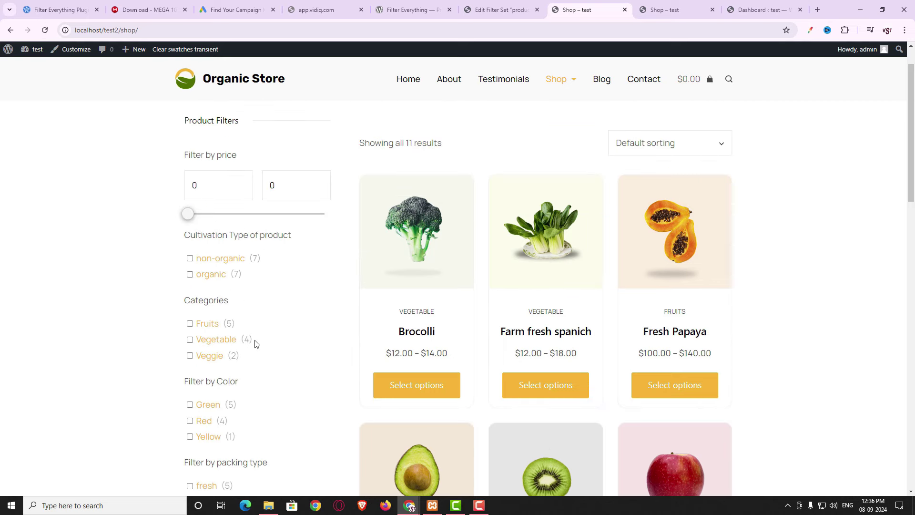
{"action": "scroll", "coordinate": [257, 358], "scroll_direction": "down", "scroll_amount": 4}
{"action": "scroll", "coordinate": [259, 363], "scroll_direction": "up", "scroll_amount": 4}
- Uncheck Show counters, update the filter set, and reload the shop to see counts gone
{"action": "key", "text": "ctrl+Page_Up"}
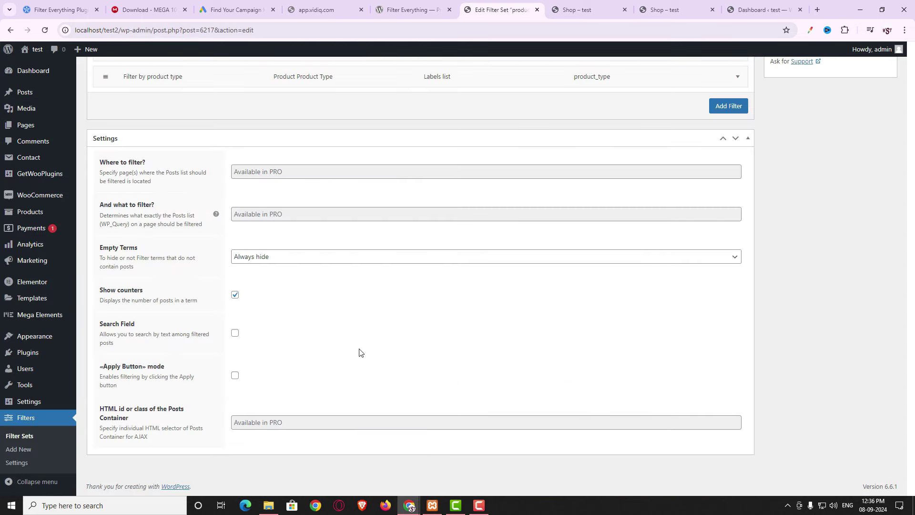
{"action": "left_click", "coordinate": [236, 296]}
{"action": "scroll", "coordinate": [238, 299], "scroll_direction": "up", "scroll_amount": 5}
{"action": "left_click", "coordinate": [877, 137]}
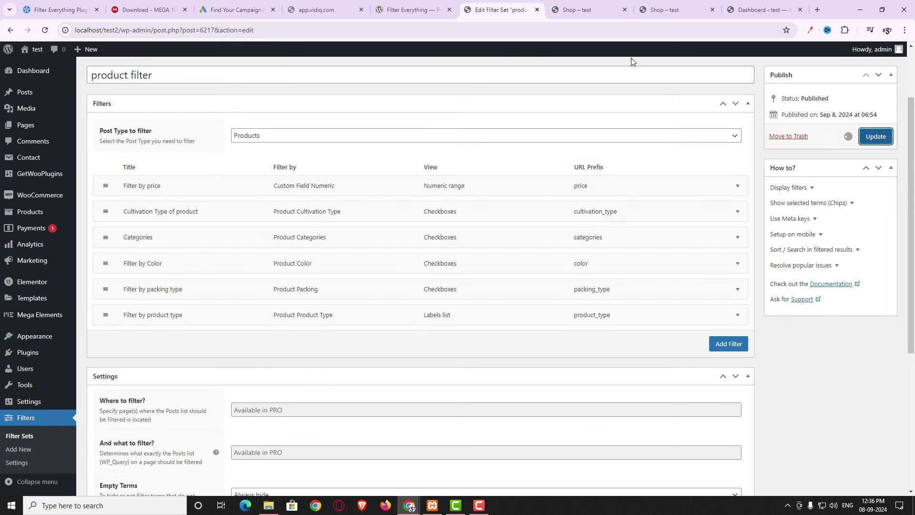
{"action": "left_click", "coordinate": [586, 11]}
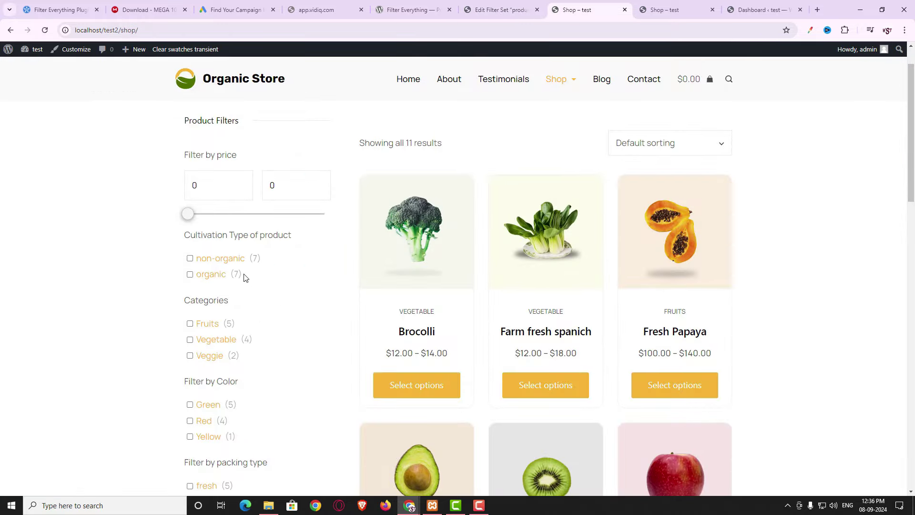
{"action": "scroll", "coordinate": [244, 281], "scroll_direction": "down", "scroll_amount": 1}
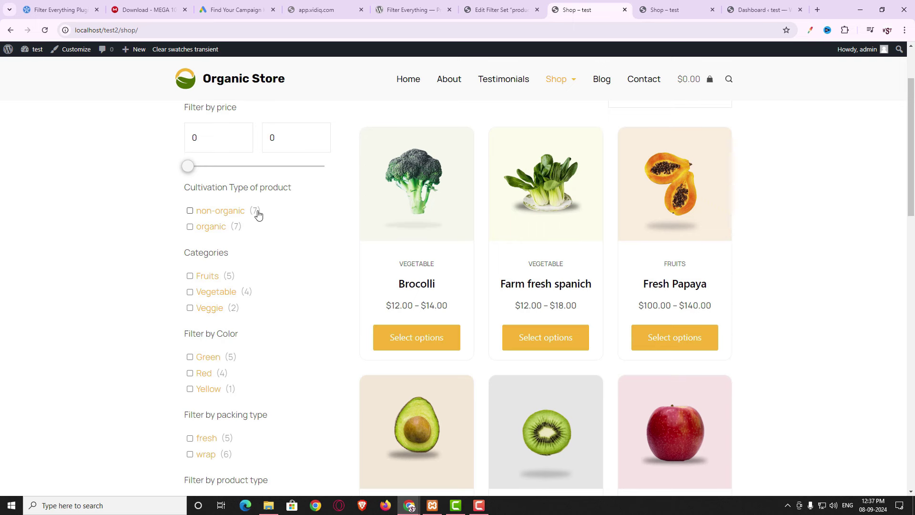
{"action": "left_click", "coordinate": [45, 30]}
{"action": "scroll", "coordinate": [280, 429], "scroll_direction": "down", "scroll_amount": 1}
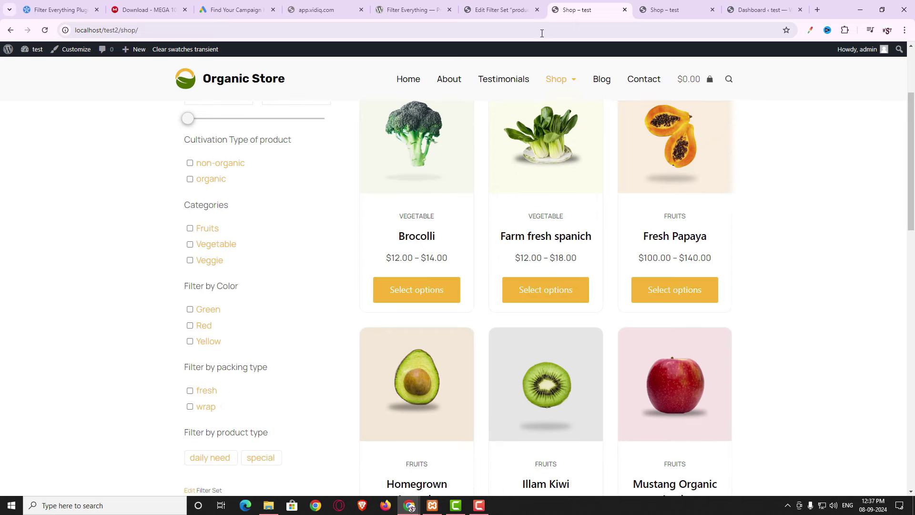
- Recheck Show counters in the filter set and return to the shop tab
{"action": "left_click", "coordinate": [501, 9]}
{"action": "scroll", "coordinate": [339, 372], "scroll_direction": "down", "scroll_amount": 7}
{"action": "left_click", "coordinate": [235, 296]}
{"action": "key", "text": "ctrl+Tab"}
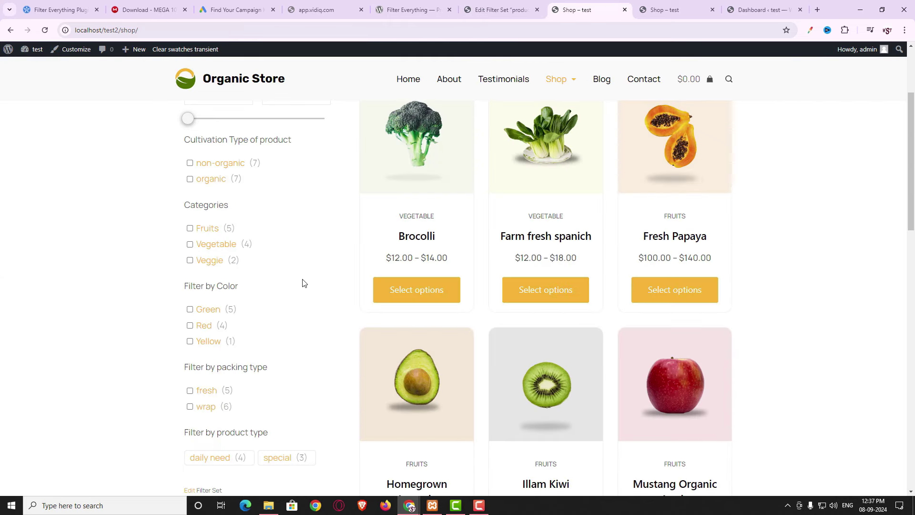
- Enable a Search field in the filter set with a 'search product' placeholder and update it
{"action": "key", "text": "ctrl+shift+Tab"}
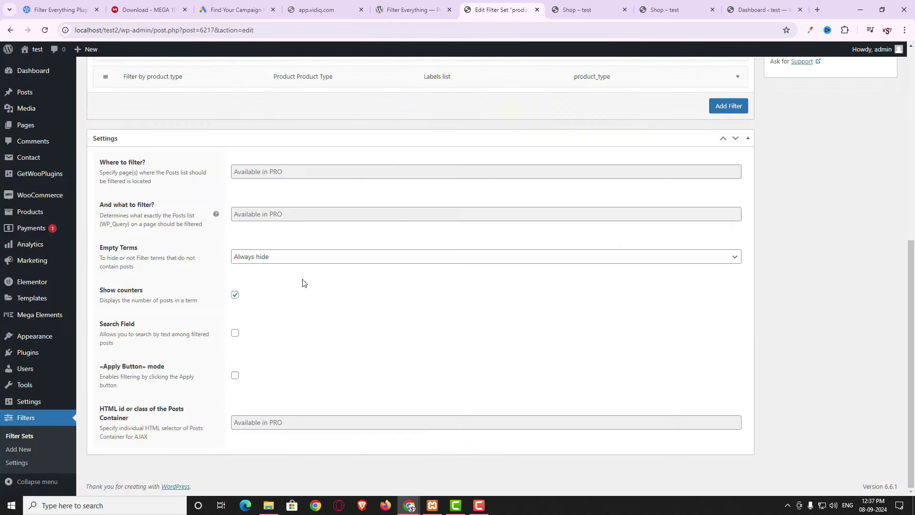
{"action": "left_click", "coordinate": [234, 335]}
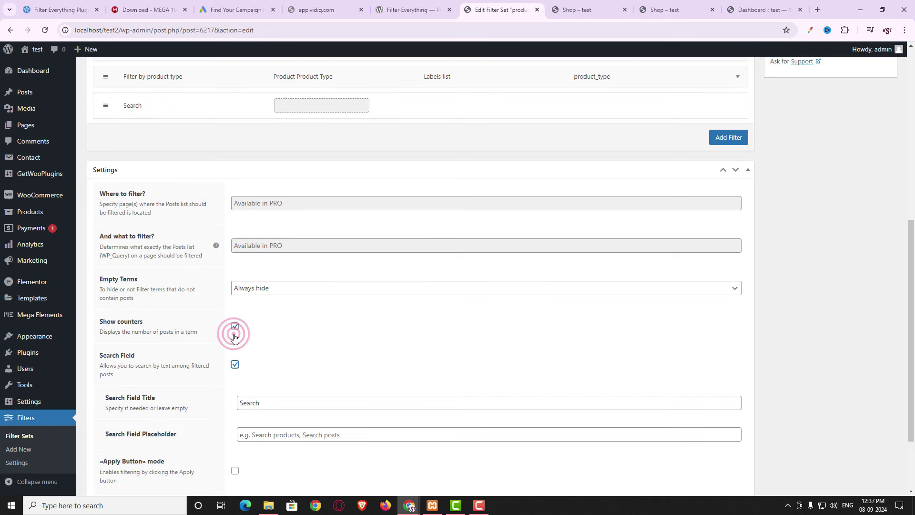
{"action": "scroll", "coordinate": [112, 329], "scroll_direction": "down", "scroll_amount": 2}
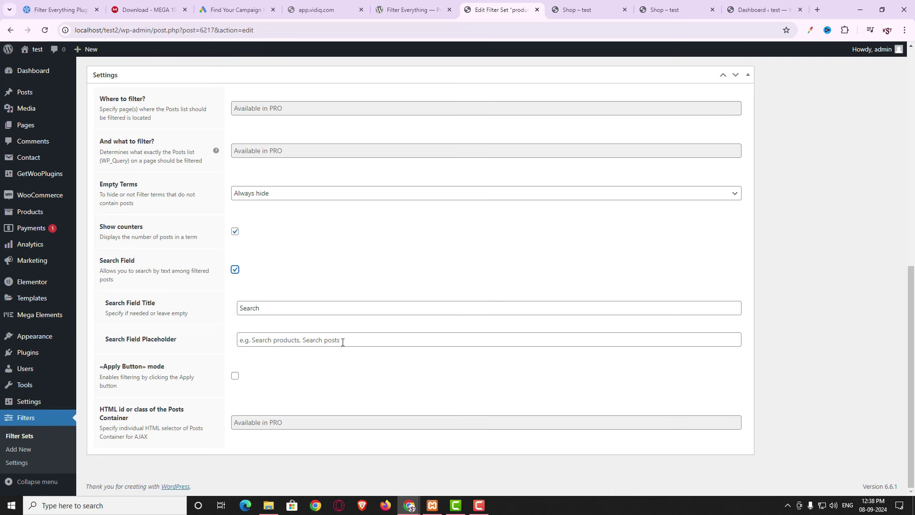
{"action": "left_click", "coordinate": [293, 340]}
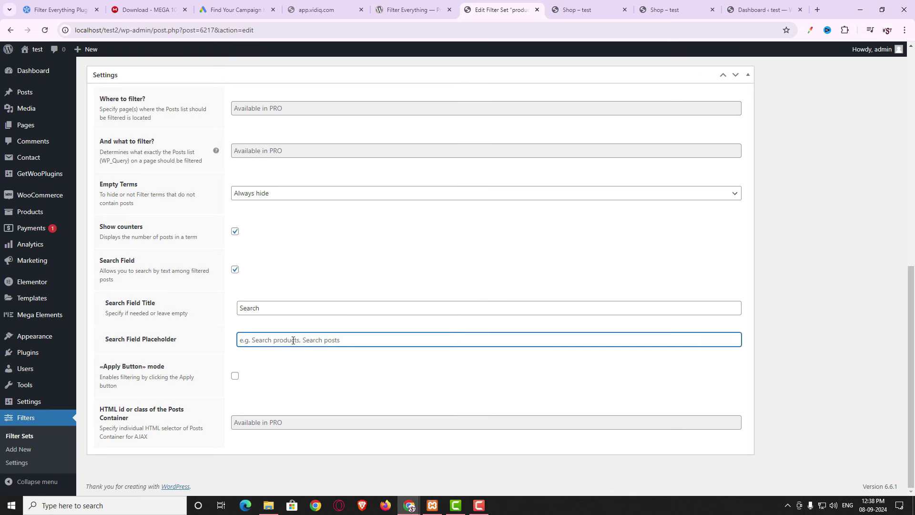
{"action": "type", "text": "s"}
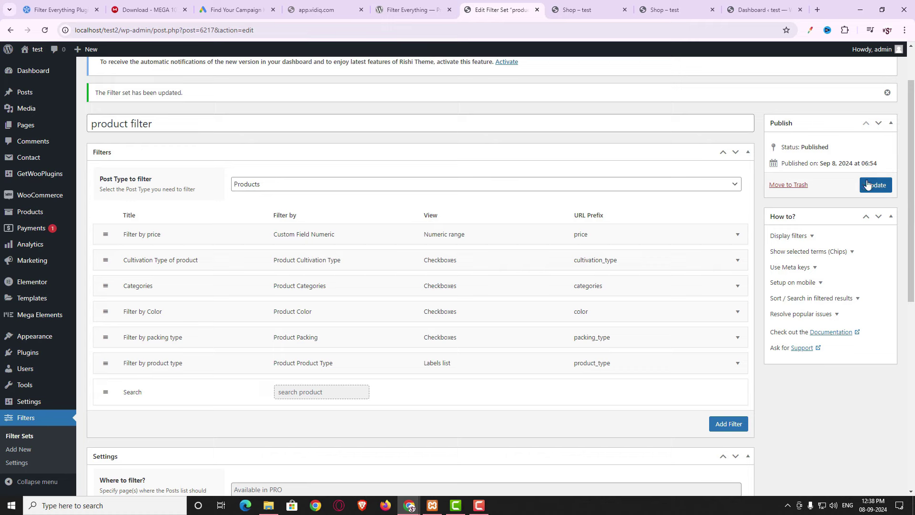
{"action": "left_click", "coordinate": [868, 181]}
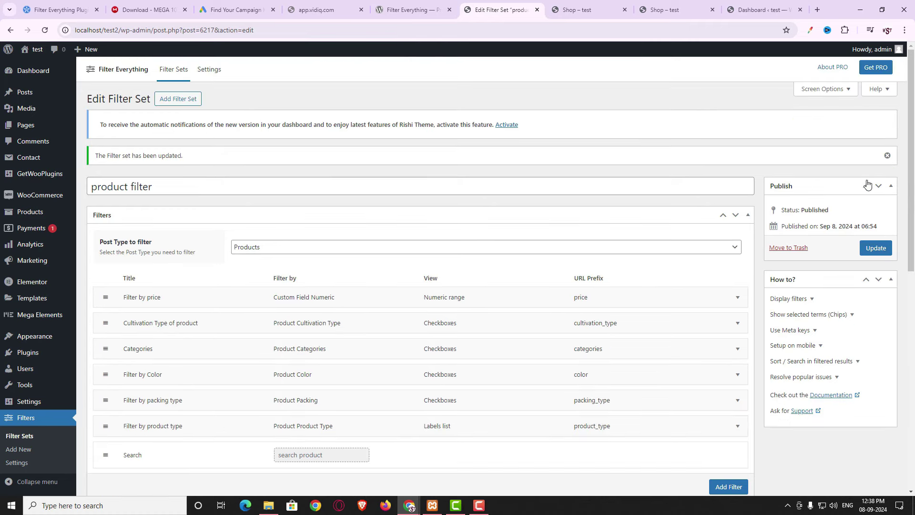
- Reload the shop and click into the new 'search product' box
{"action": "left_click", "coordinate": [591, 12]}
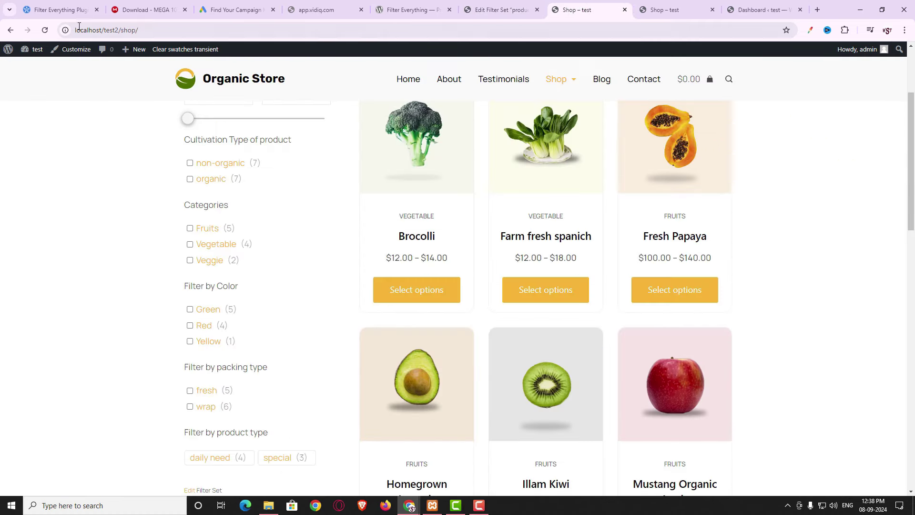
{"action": "left_click", "coordinate": [45, 30]}
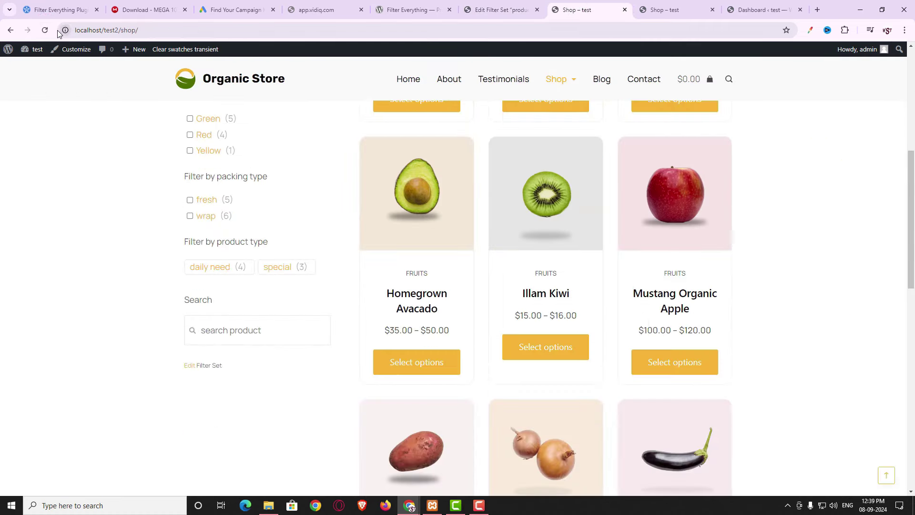
{"action": "left_click", "coordinate": [279, 333]}
- Tick Apply Button mode, update the filter set, and reload the shop to see Reset/Apply buttons
{"action": "key", "text": "ctrl+shift+Tab"}
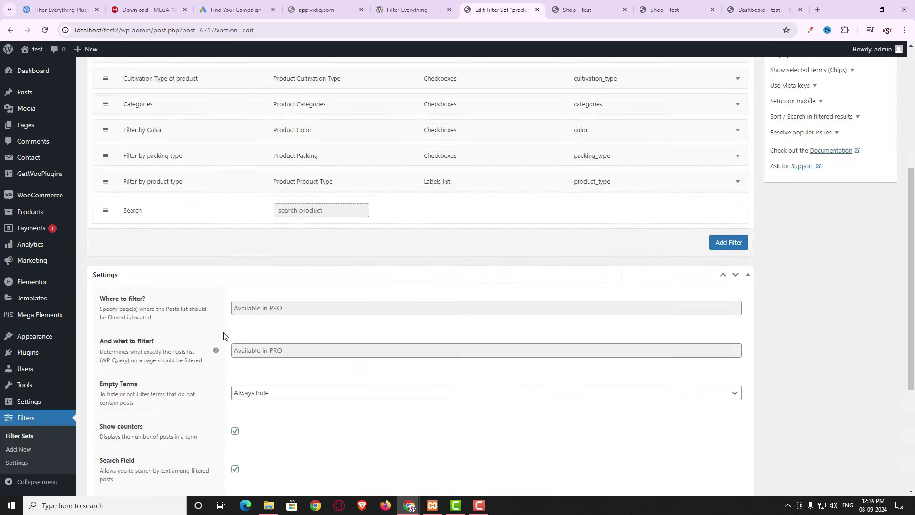
{"action": "scroll", "coordinate": [224, 333], "scroll_direction": "down", "scroll_amount": 4}
{"action": "left_click", "coordinate": [235, 375]}
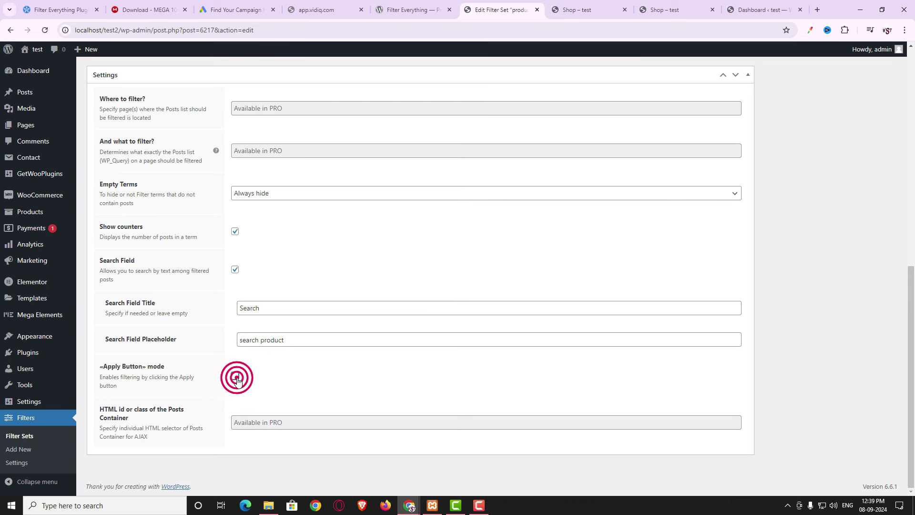
{"action": "scroll", "coordinate": [219, 374], "scroll_direction": "down", "scroll_amount": 1}
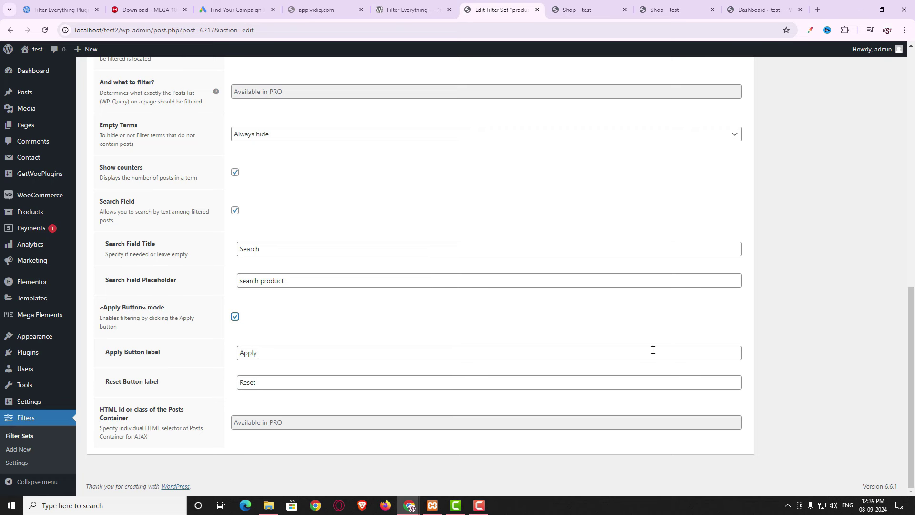
{"action": "scroll", "coordinate": [783, 290], "scroll_direction": "up", "scroll_amount": 10}
{"action": "left_click", "coordinate": [875, 223]}
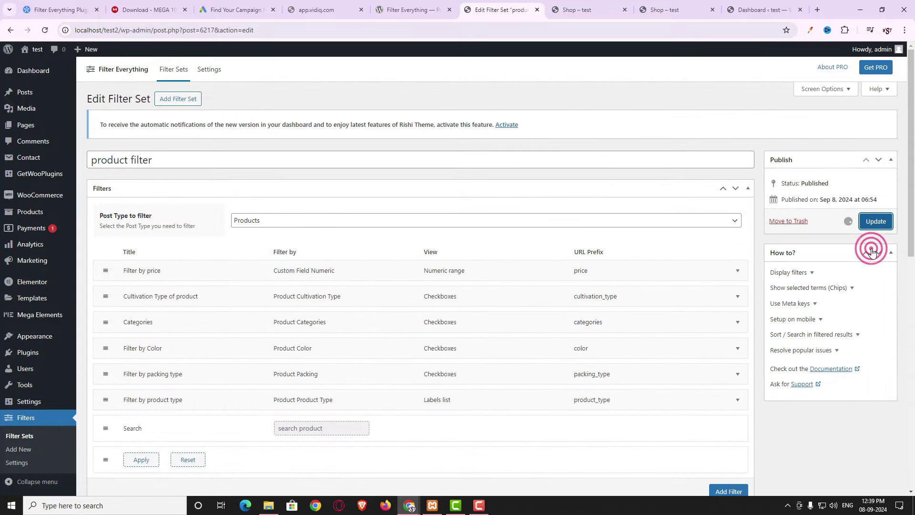
{"action": "left_click", "coordinate": [587, 10]}
{"action": "left_click", "coordinate": [51, 30]}
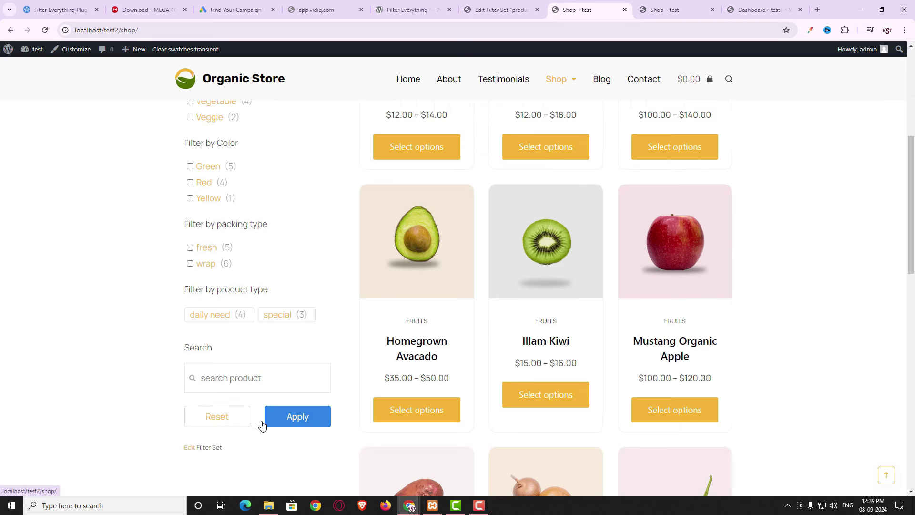
{"action": "scroll", "coordinate": [335, 425], "scroll_direction": "up", "scroll_amount": 3}
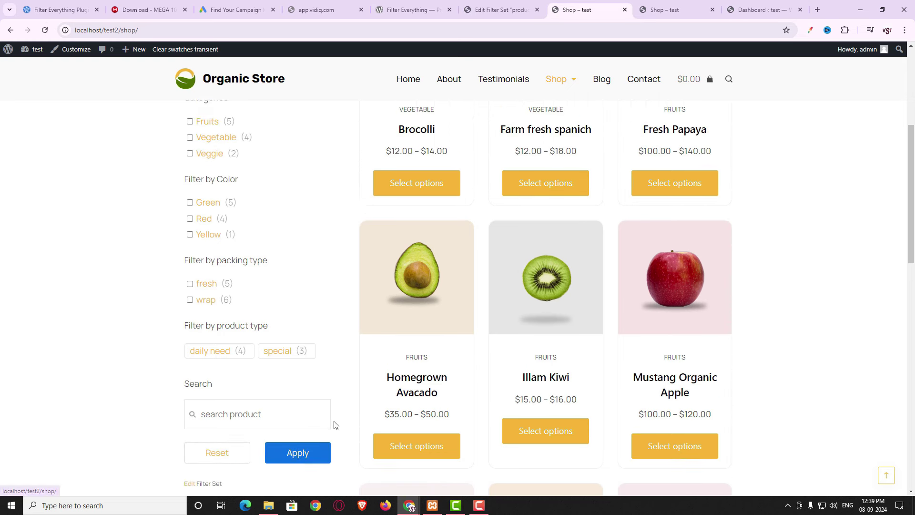
{"action": "scroll", "coordinate": [334, 425], "scroll_direction": "down", "scroll_amount": 1}
{"action": "left_click", "coordinate": [190, 180]}
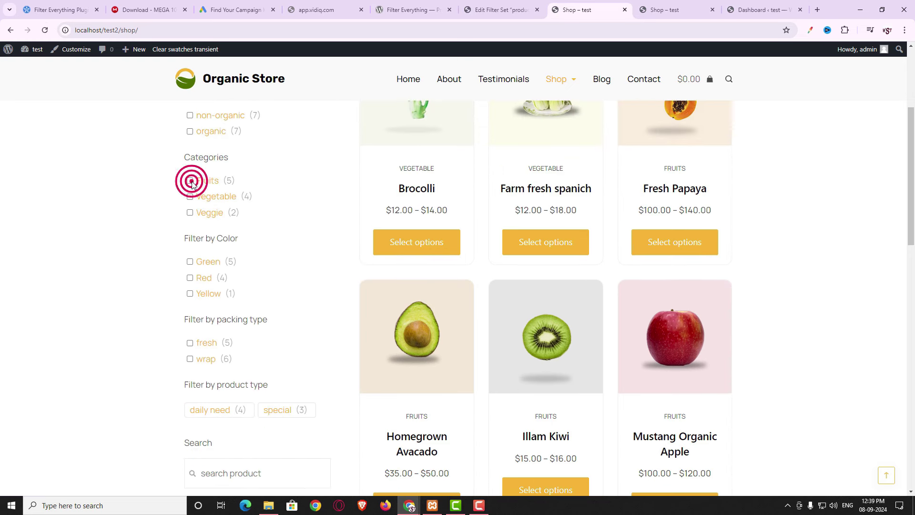
{"action": "left_click", "coordinate": [189, 281]}
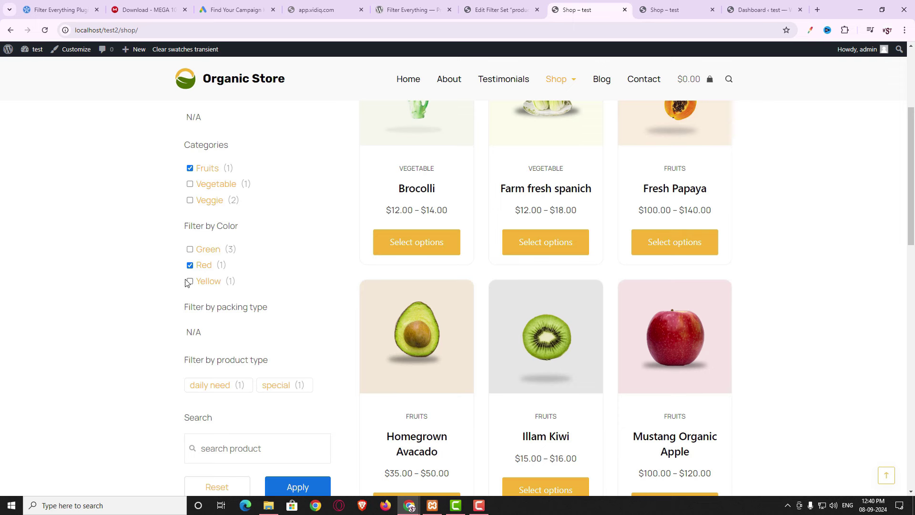
{"action": "left_click", "coordinate": [304, 488]}
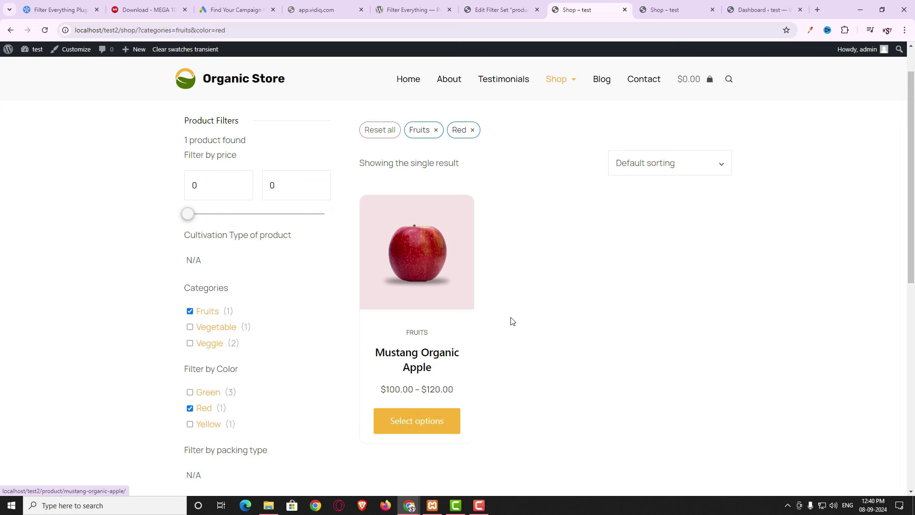
{"action": "scroll", "coordinate": [517, 324], "scroll_direction": "down", "scroll_amount": 2}
{"action": "scroll", "coordinate": [510, 334], "scroll_direction": "down", "scroll_amount": 5}
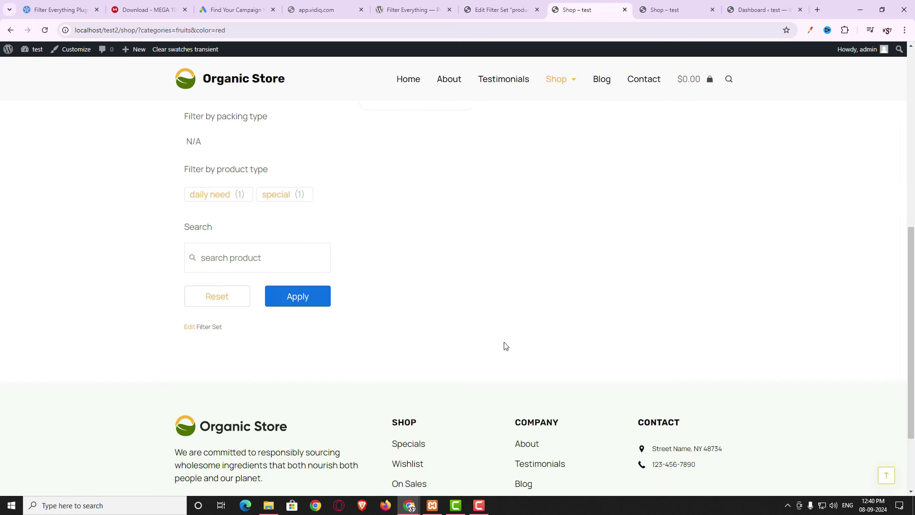
{"action": "left_click", "coordinate": [301, 298]}
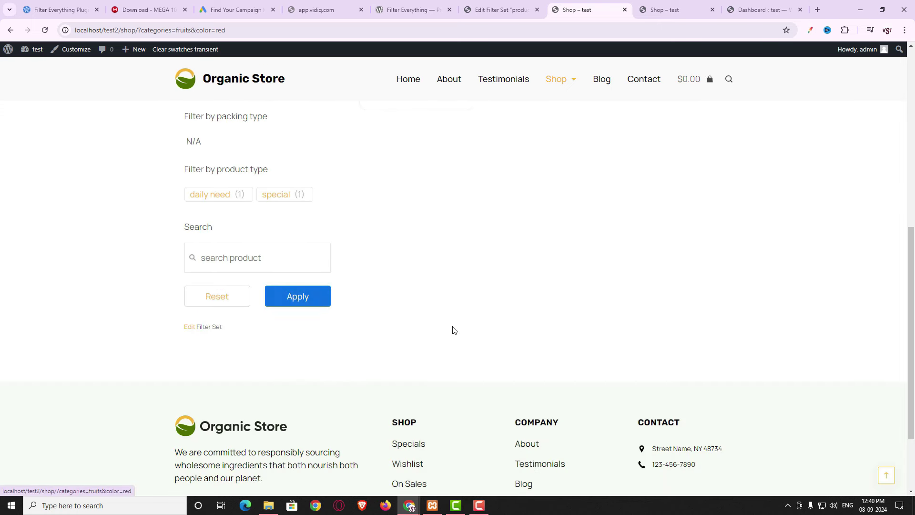
{"action": "scroll", "coordinate": [453, 330], "scroll_direction": "down", "scroll_amount": 6}
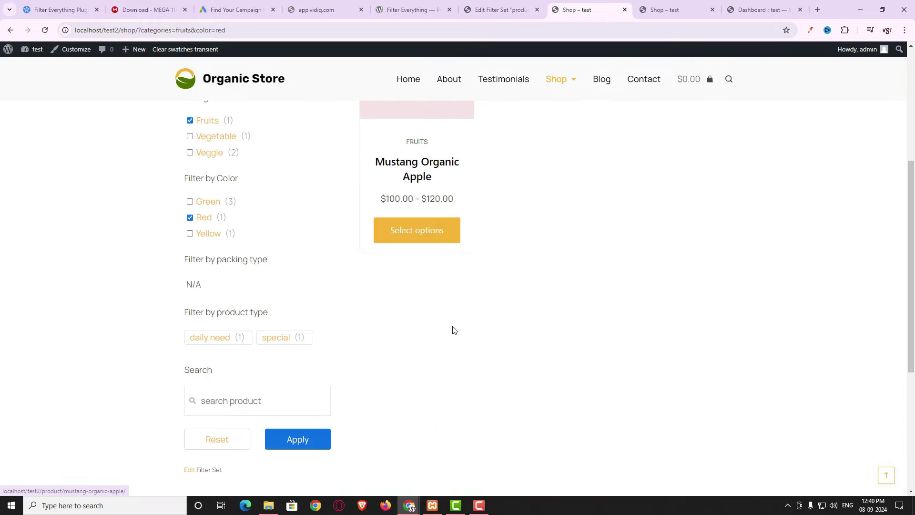
{"action": "left_click", "coordinate": [246, 431]}
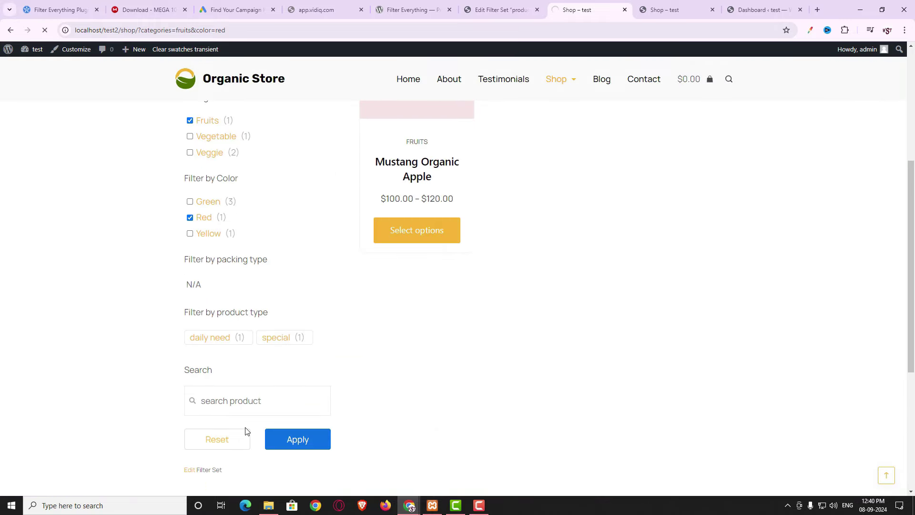
{"action": "scroll", "coordinate": [424, 410], "scroll_direction": "down", "scroll_amount": 3}
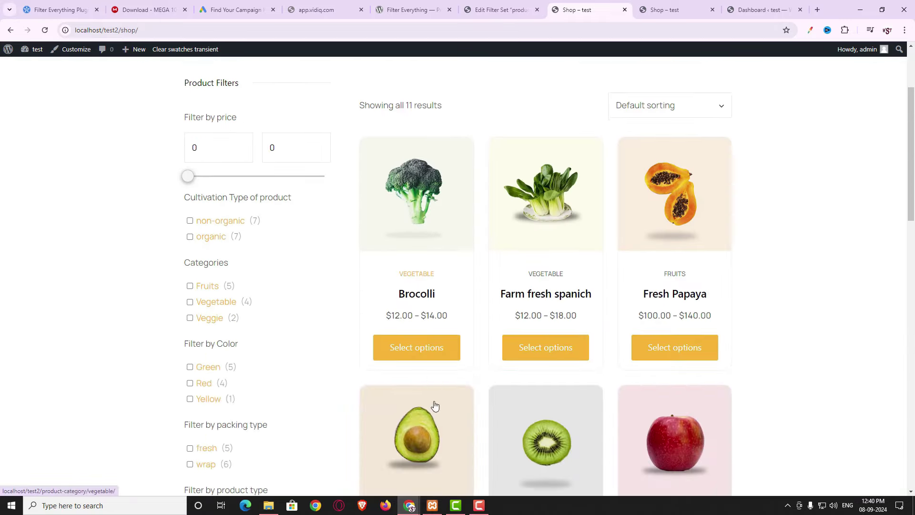
{"action": "scroll", "coordinate": [435, 406], "scroll_direction": "down", "scroll_amount": 7}
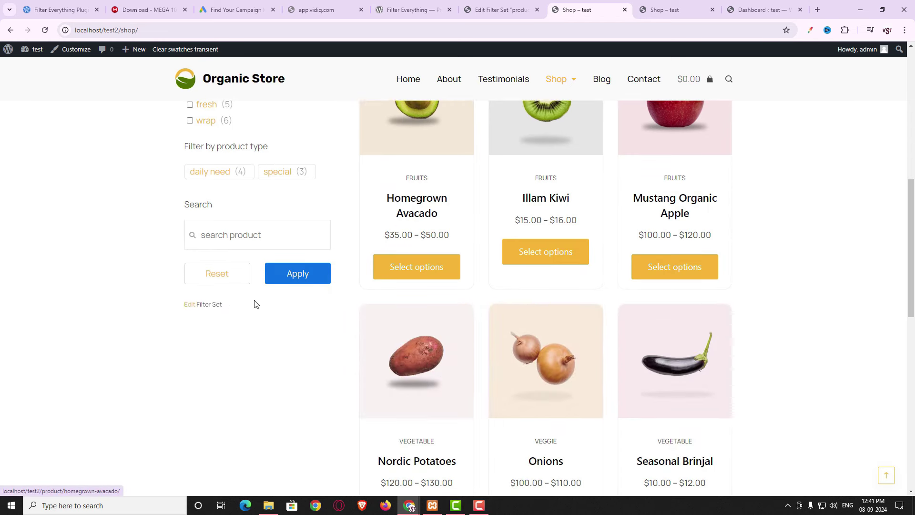
{"action": "scroll", "coordinate": [298, 338], "scroll_direction": "up", "scroll_amount": 2}
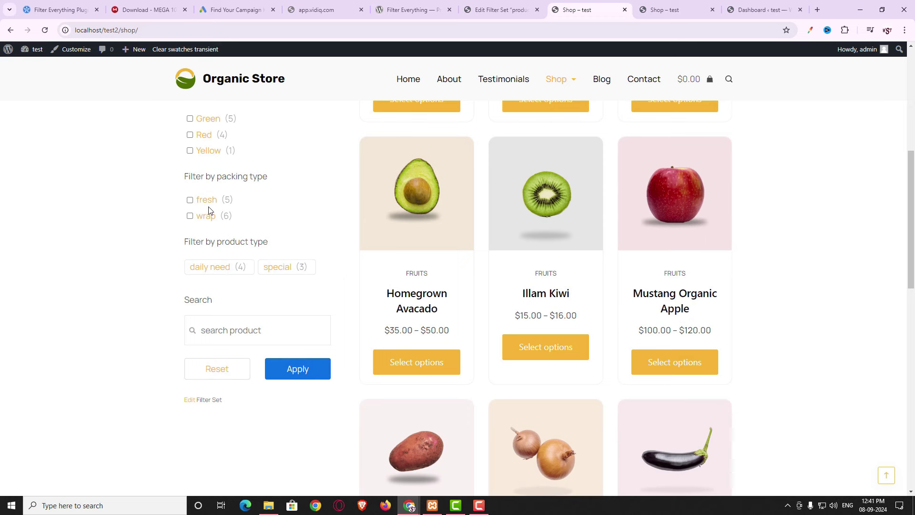
- Untick Apply Button mode, update the filter set, and go to Plugins > Add New Plugin
{"action": "left_click", "coordinate": [517, 13]}
{"action": "left_click", "coordinate": [235, 327]}
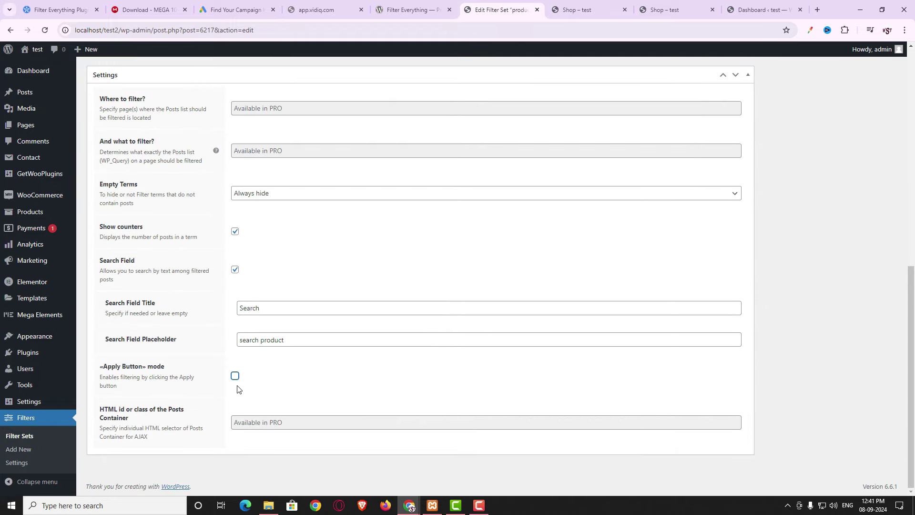
{"action": "scroll", "coordinate": [726, 309], "scroll_direction": "up", "scroll_amount": 15}
{"action": "left_click", "coordinate": [874, 221]}
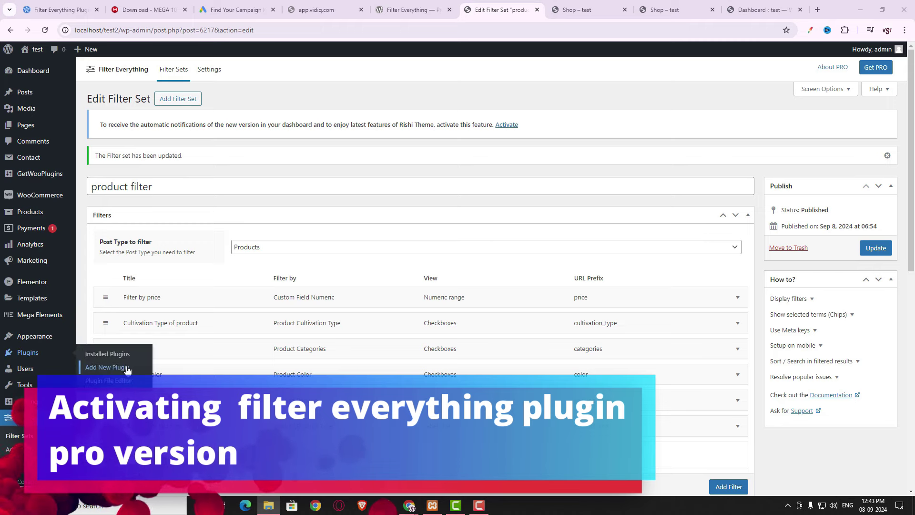
{"action": "left_click", "coordinate": [126, 368]}
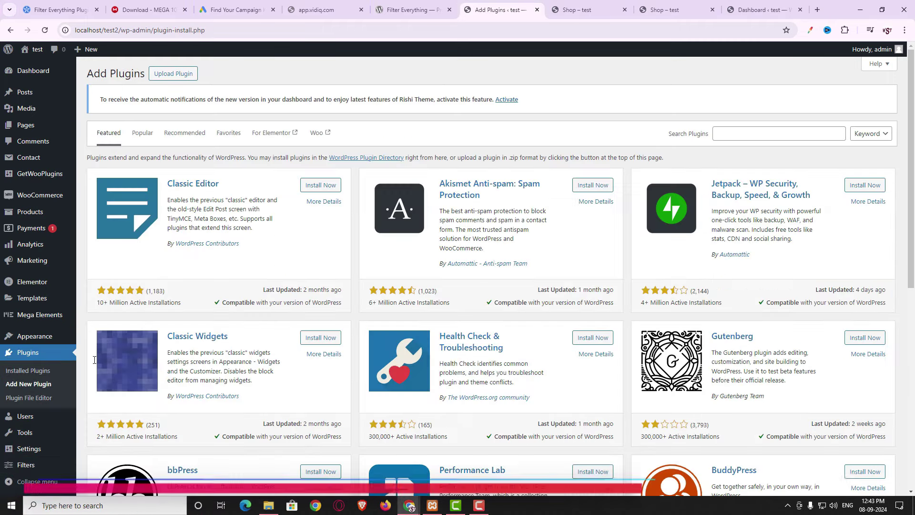
- Upload filter-everything-pro.zip, install it, and activate Filter Everything PRO
{"action": "left_click", "coordinate": [173, 72]}
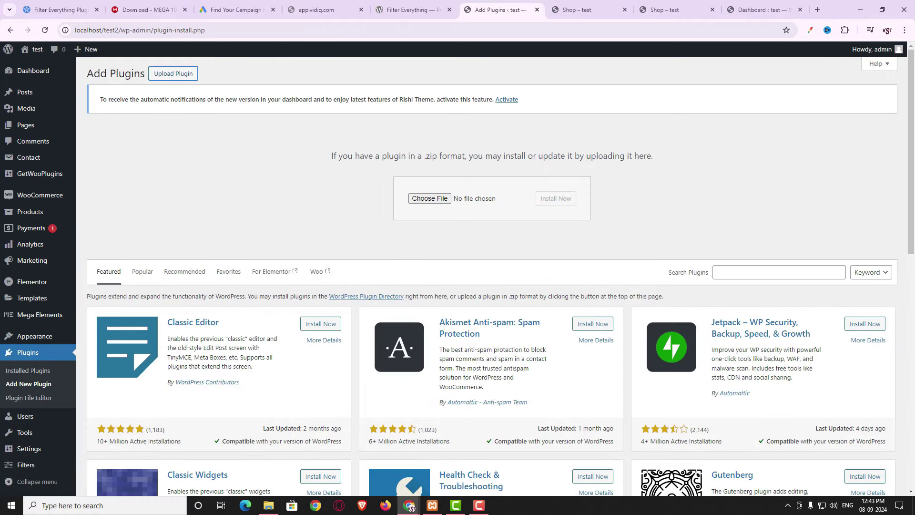
{"action": "key", "text": "alt+Tab"}
{"action": "left_click_drag", "start_coordinate": [593, 244], "coordinate": [431, 198]}
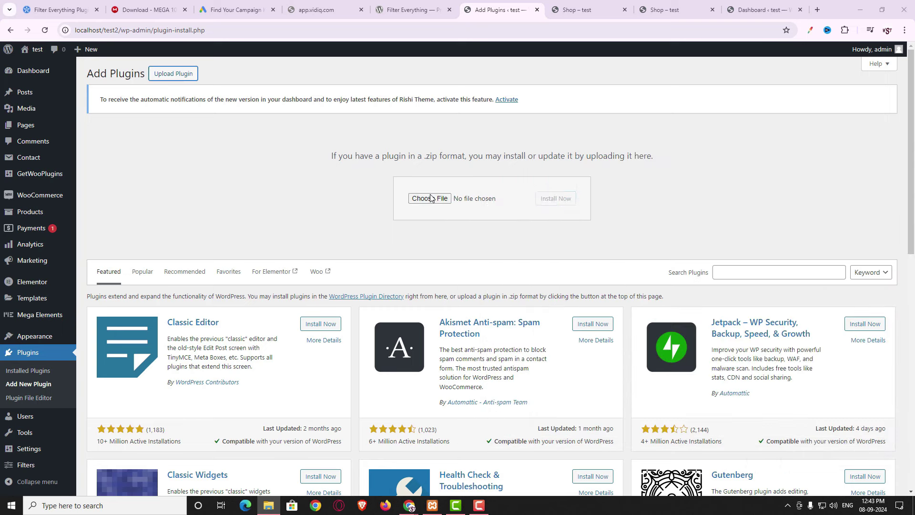
{"action": "left_click", "coordinate": [549, 200]}
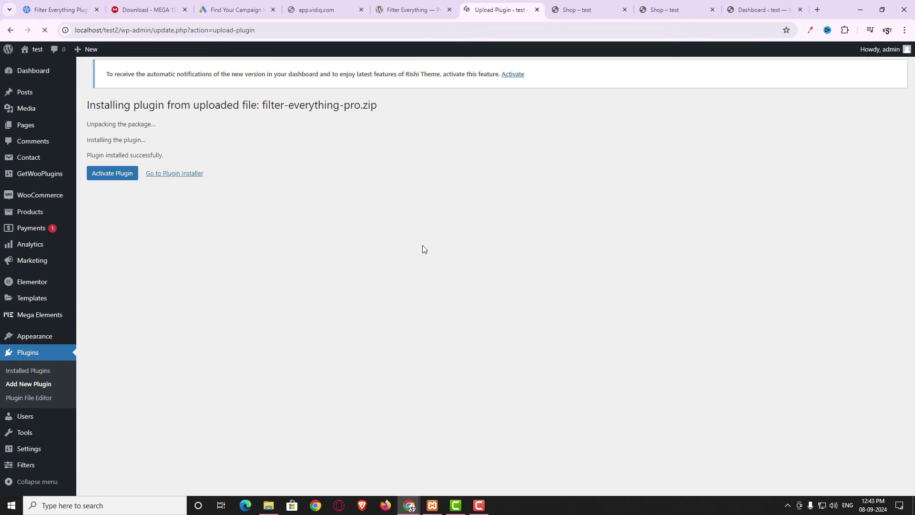
{"action": "left_click", "coordinate": [118, 178]}
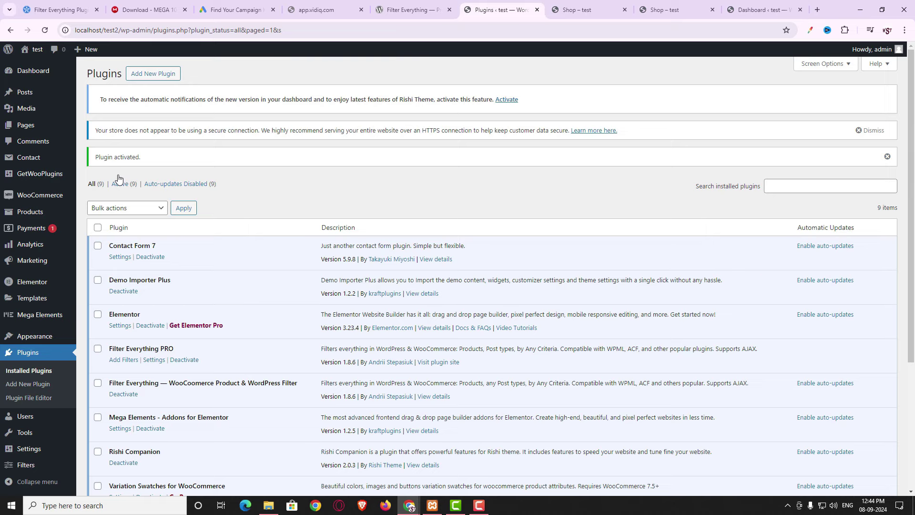
- Open Filters, look over the SEO Rules tab, then switch to the Settings tab
{"action": "left_click", "coordinate": [30, 469]}
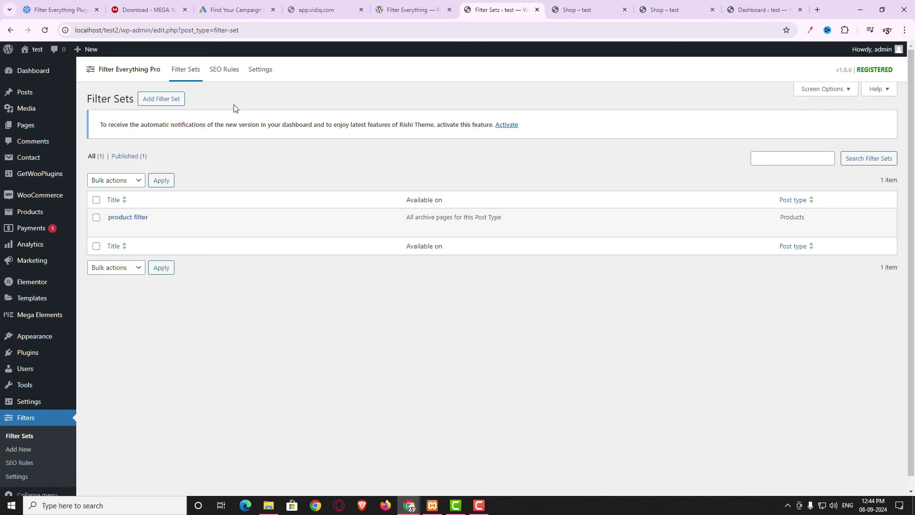
{"action": "left_click", "coordinate": [226, 74]}
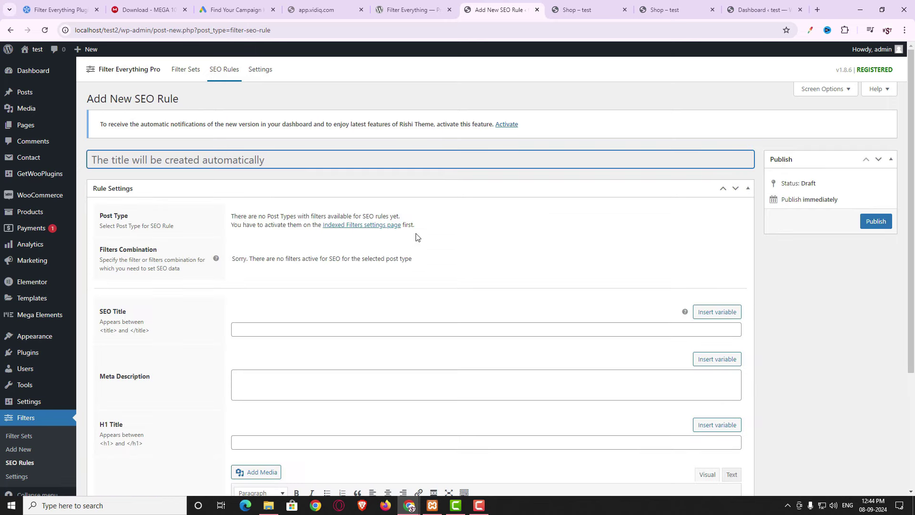
{"action": "scroll", "coordinate": [422, 342], "scroll_direction": "down", "scroll_amount": 2}
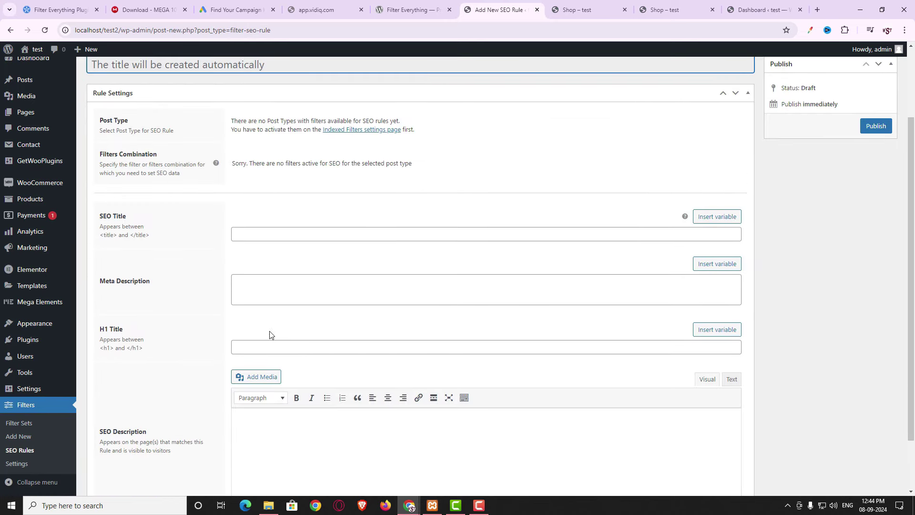
{"action": "scroll", "coordinate": [438, 347], "scroll_direction": "up", "scroll_amount": 2}
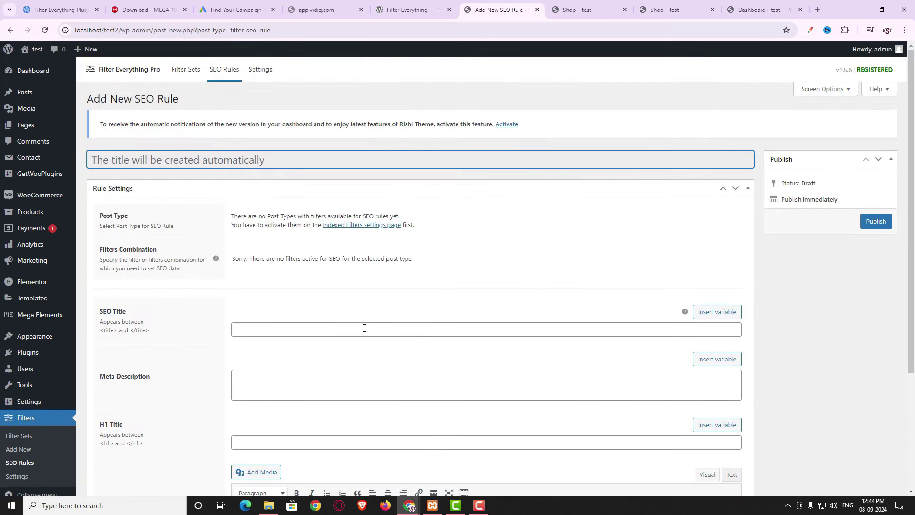
{"action": "left_click", "coordinate": [262, 73]}
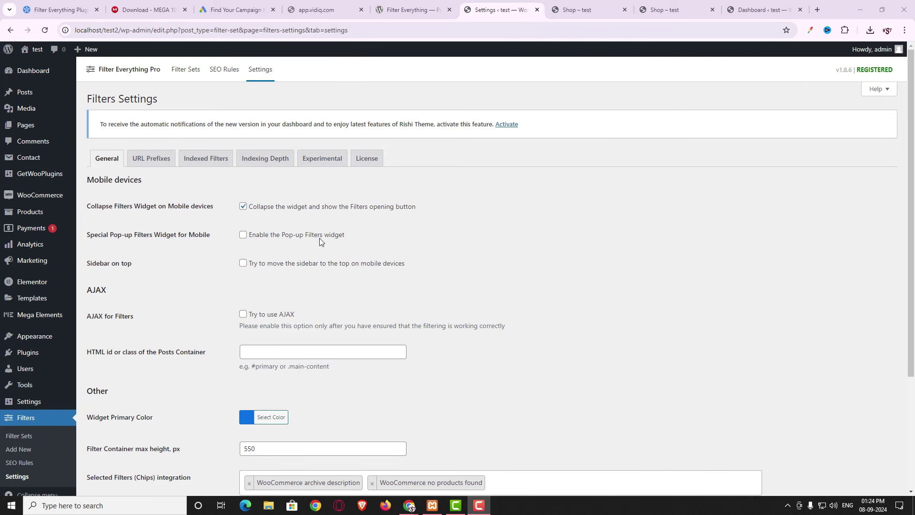
- Enable the Pop-up Filters widget for mobile and save the settings
{"action": "left_click", "coordinate": [235, 237]}
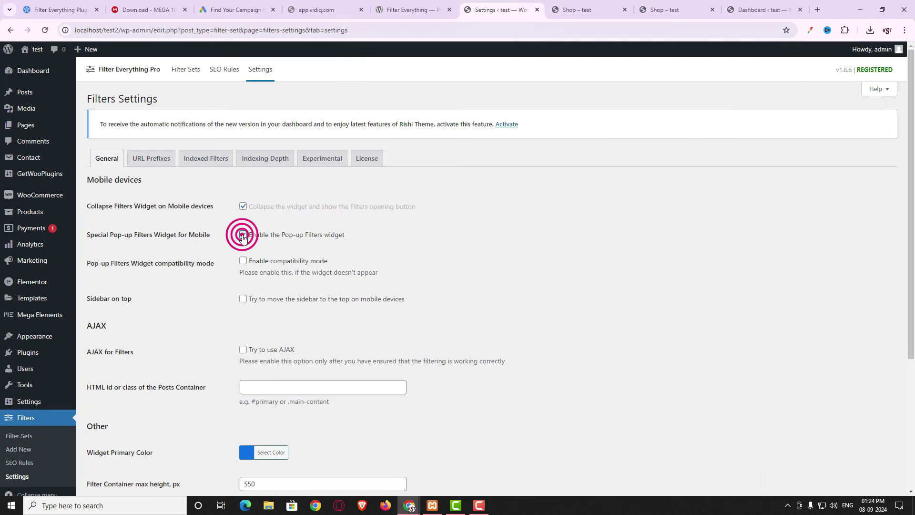
{"action": "scroll", "coordinate": [294, 301], "scroll_direction": "down", "scroll_amount": 4}
{"action": "left_click", "coordinate": [122, 446]}
- In responsive view, reload the shop, open and close Product Filters, then close DevTools
{"action": "key", "text": "ctrl+Tab"}
{"action": "scroll", "coordinate": [313, 290], "scroll_direction": "up", "scroll_amount": 1}
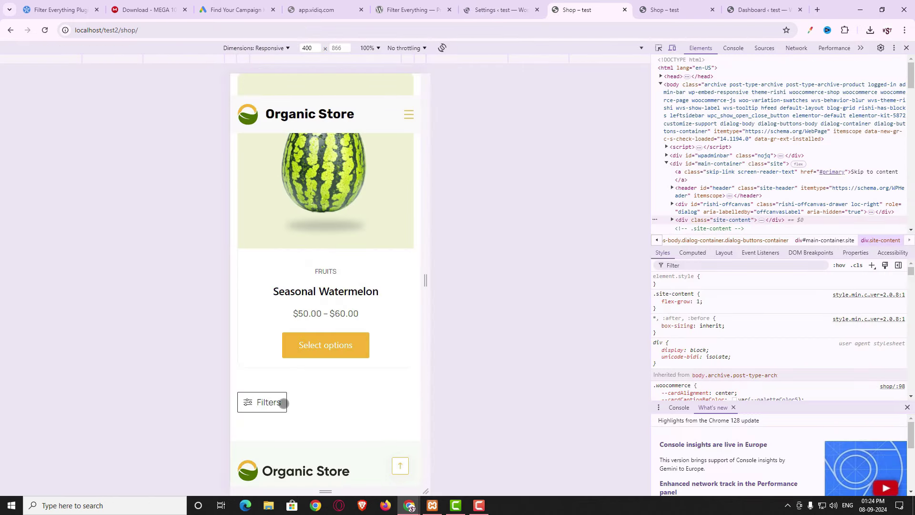
{"action": "left_click", "coordinate": [268, 404]}
{"action": "left_click", "coordinate": [269, 404]}
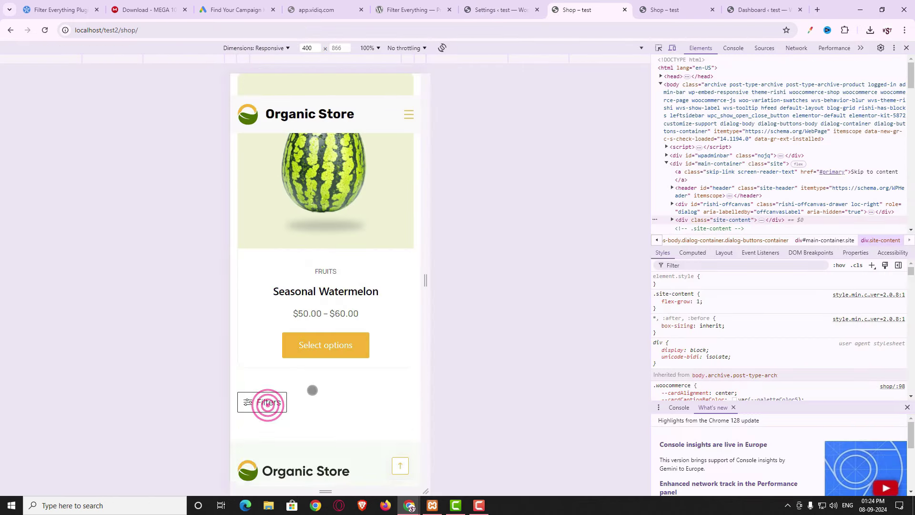
{"action": "left_click", "coordinate": [46, 31]}
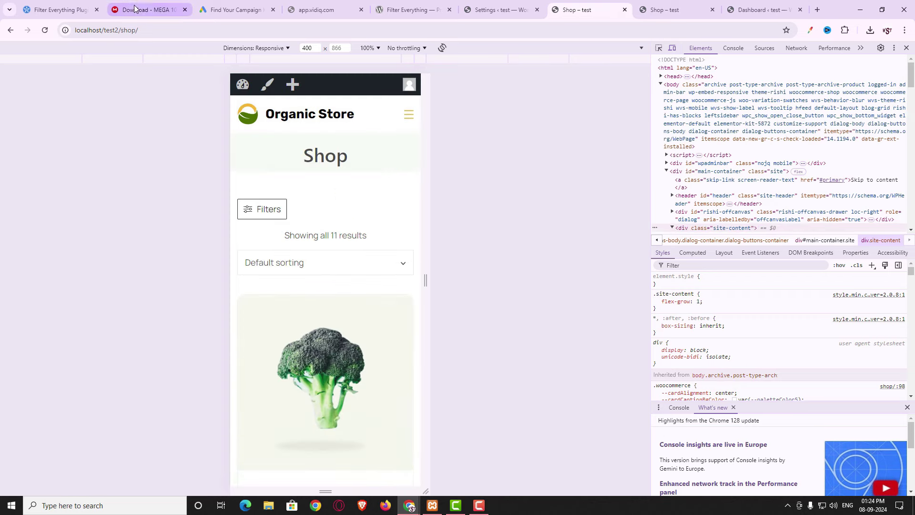
{"action": "left_click", "coordinate": [263, 213]}
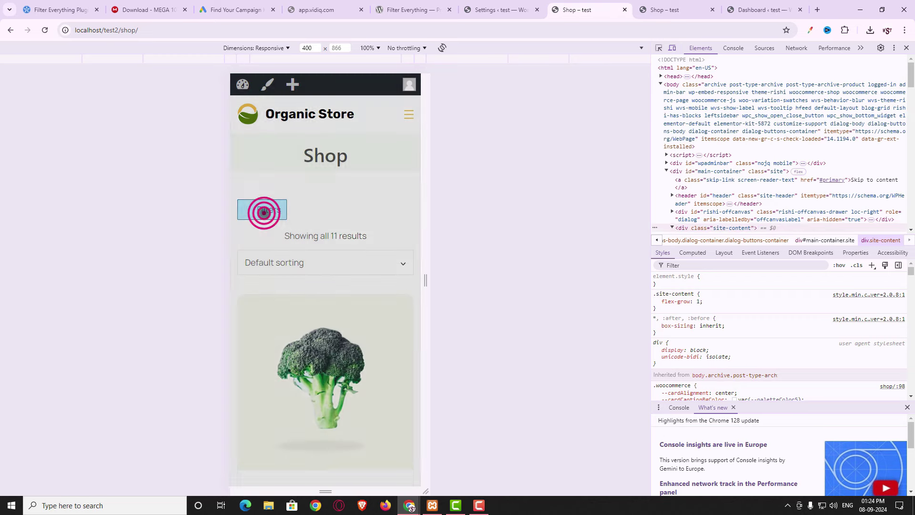
{"action": "left_click", "coordinate": [247, 105]}
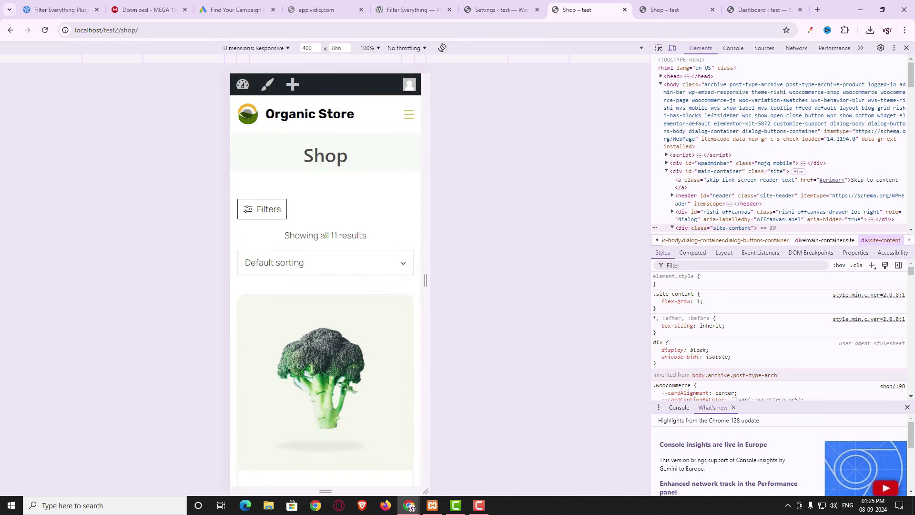
{"action": "left_click", "coordinate": [263, 209]}
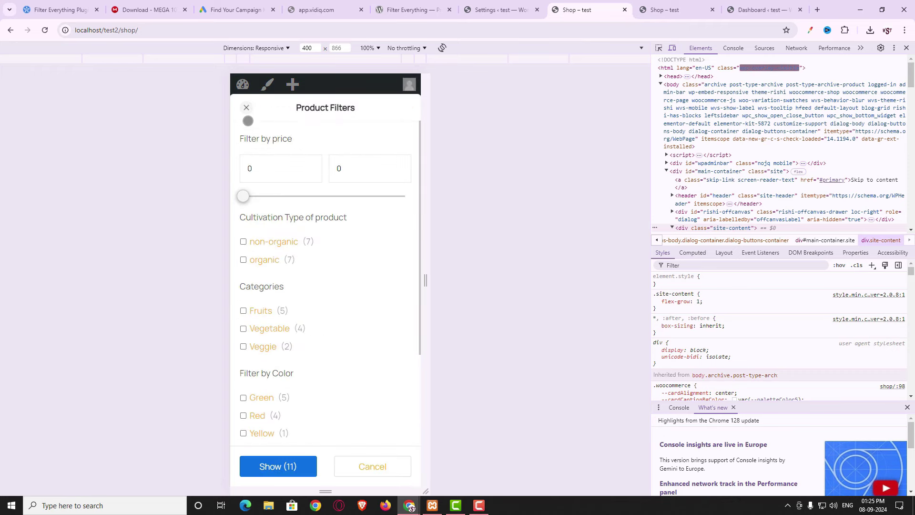
{"action": "key", "text": "F12"}
{"action": "scroll", "coordinate": [285, 280], "scroll_direction": "down", "scroll_amount": 5}
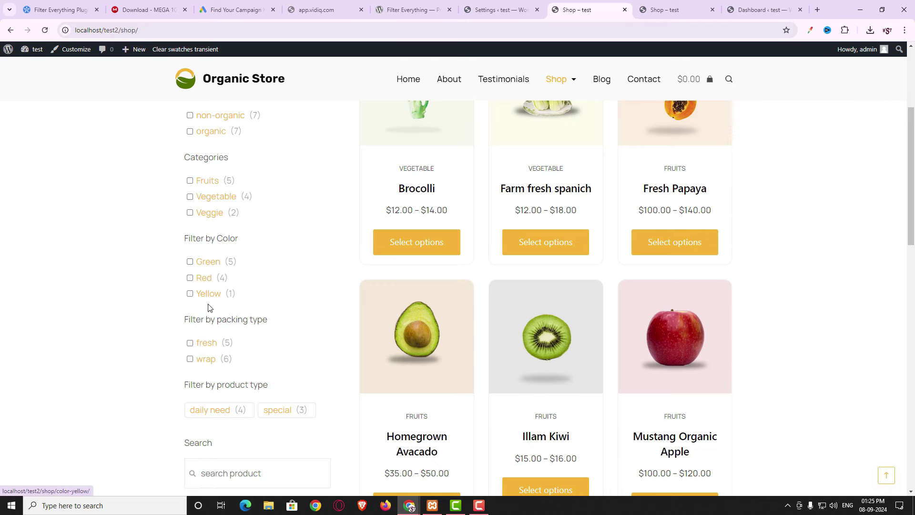
- Review the Color attribute's terms on the product attributes page
{"action": "key", "text": "ctrl+9"}
{"action": "left_click", "coordinate": [384, 219]}
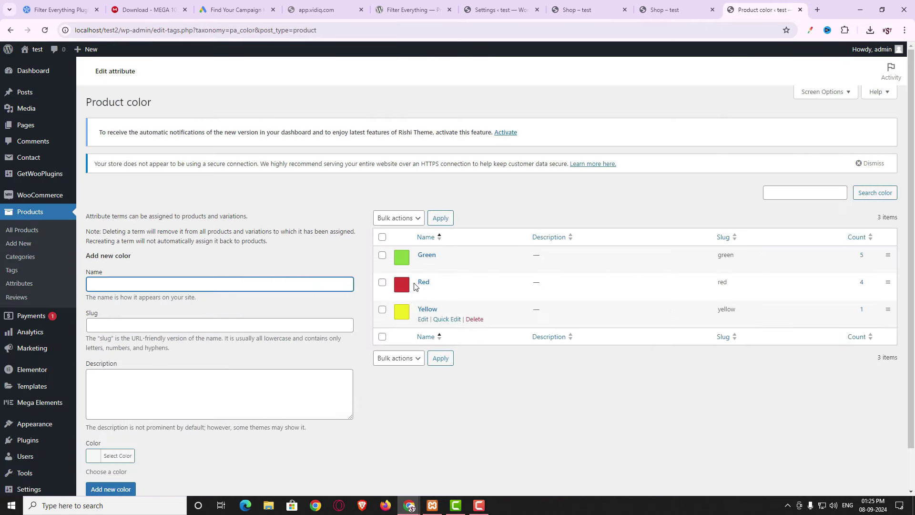
{"action": "key", "text": "ctrl+7"}
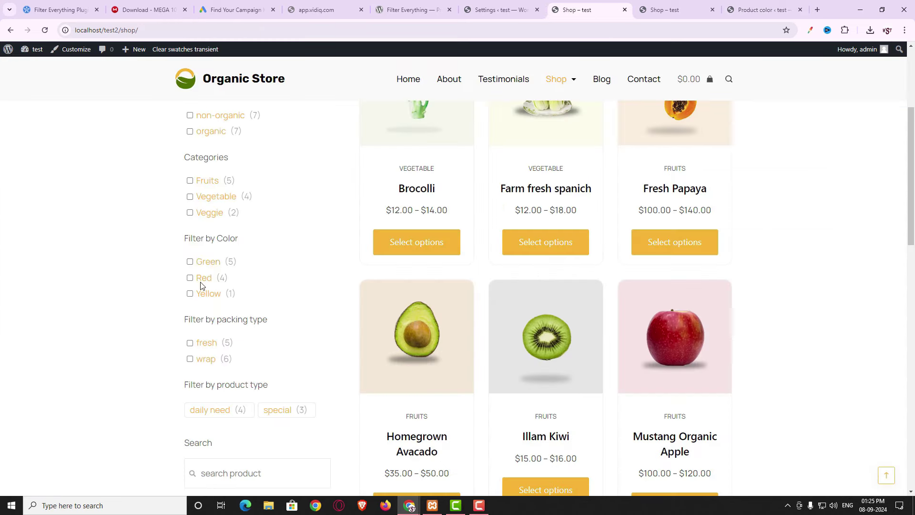
- Enable Color swatches for Product Color under Experimental settings, save, and reload the shop
{"action": "left_click", "coordinate": [497, 13]}
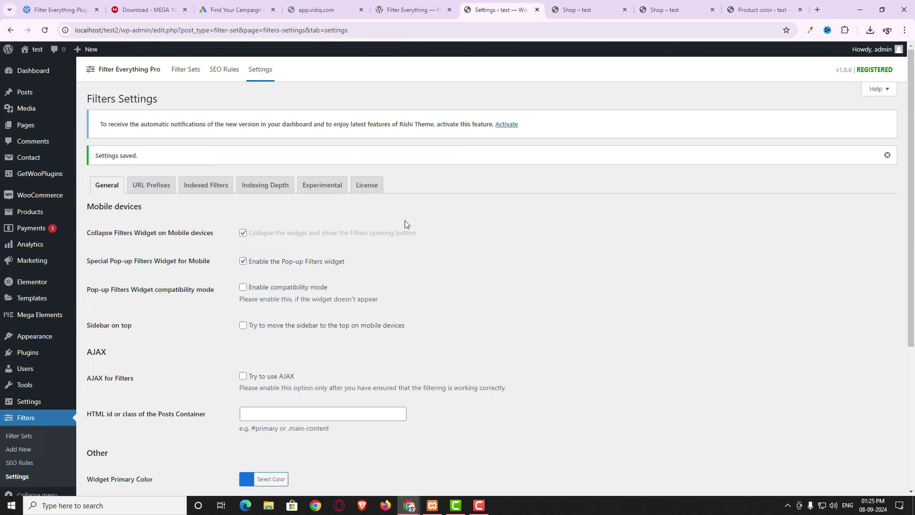
{"action": "left_click", "coordinate": [311, 188]}
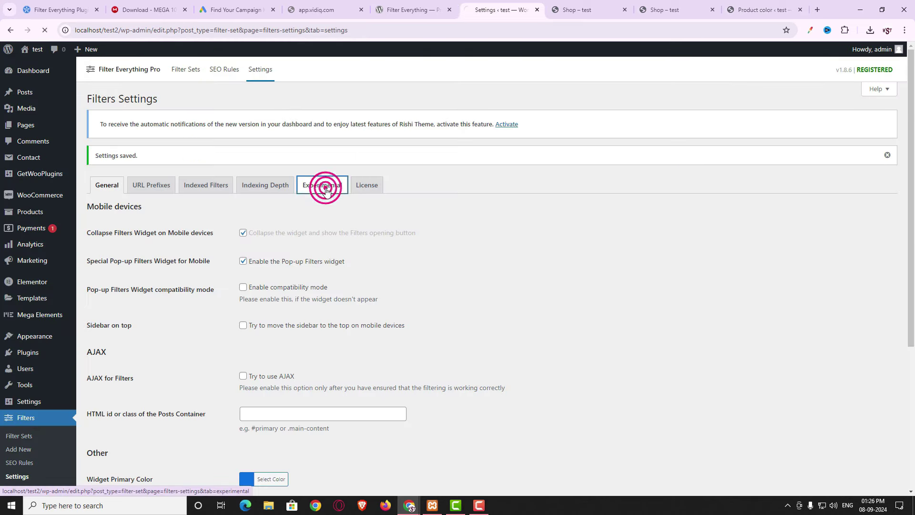
{"action": "scroll", "coordinate": [248, 230], "scroll_direction": "down", "scroll_amount": 5}
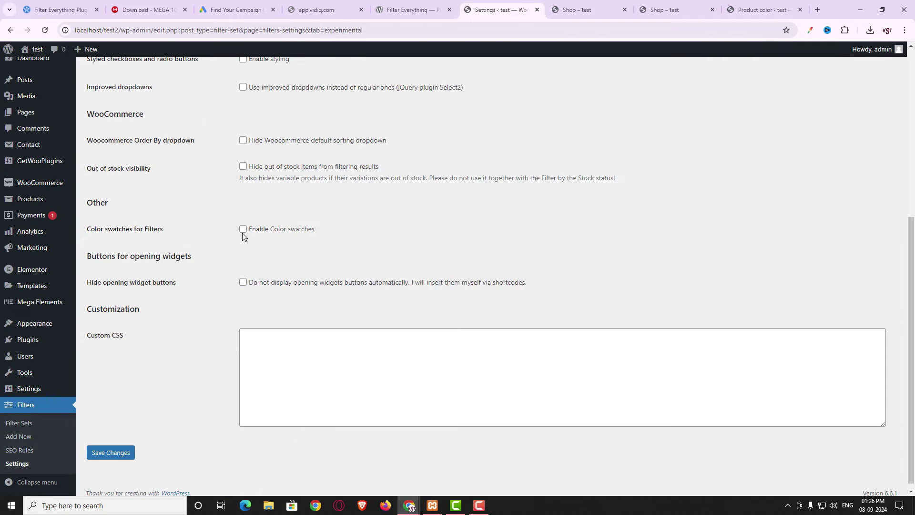
{"action": "left_click", "coordinate": [243, 230]}
{"action": "left_click", "coordinate": [285, 260]}
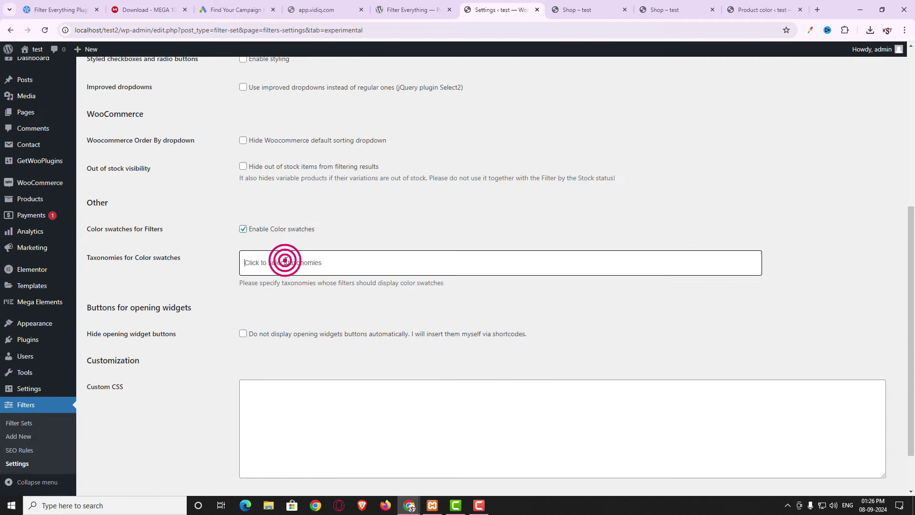
{"action": "scroll", "coordinate": [274, 348], "scroll_direction": "down", "scroll_amount": 1}
{"action": "left_click", "coordinate": [274, 367]}
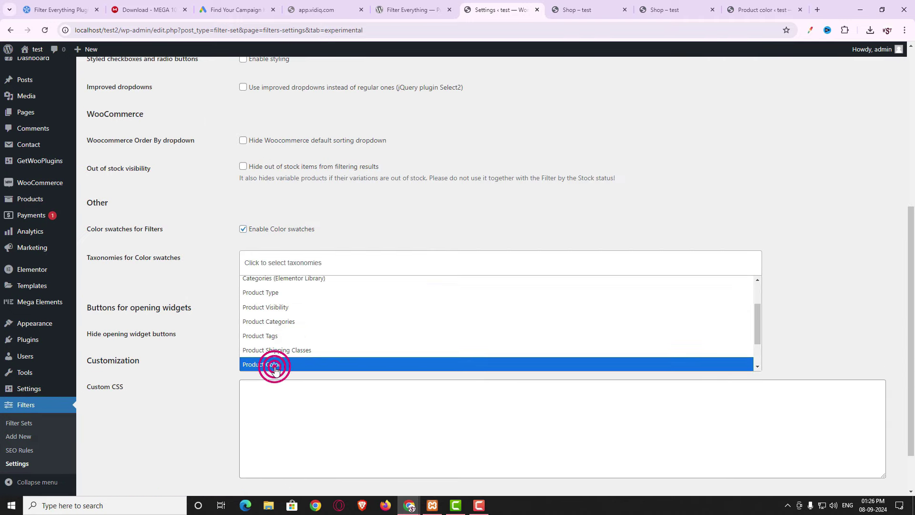
{"action": "scroll", "coordinate": [287, 320], "scroll_direction": "down", "scroll_amount": 2}
{"action": "left_click", "coordinate": [119, 446]}
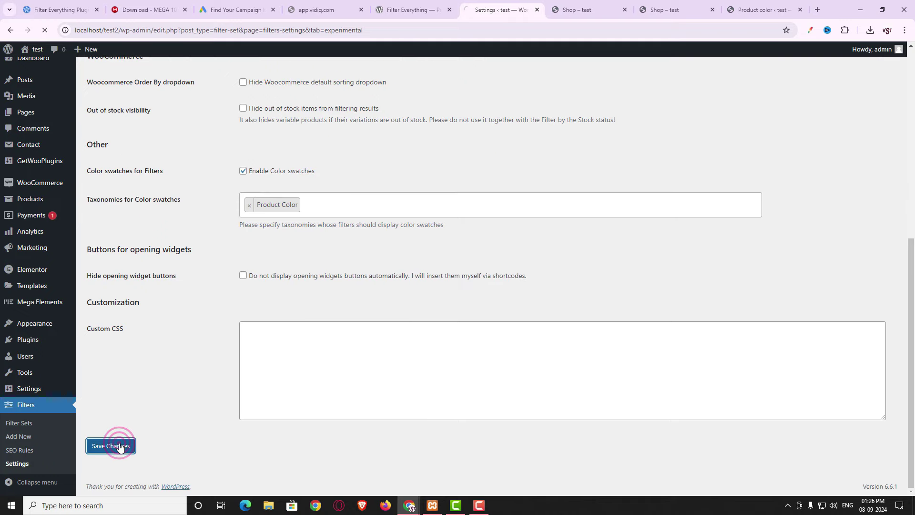
{"action": "key", "text": "ctrl+Tab"}
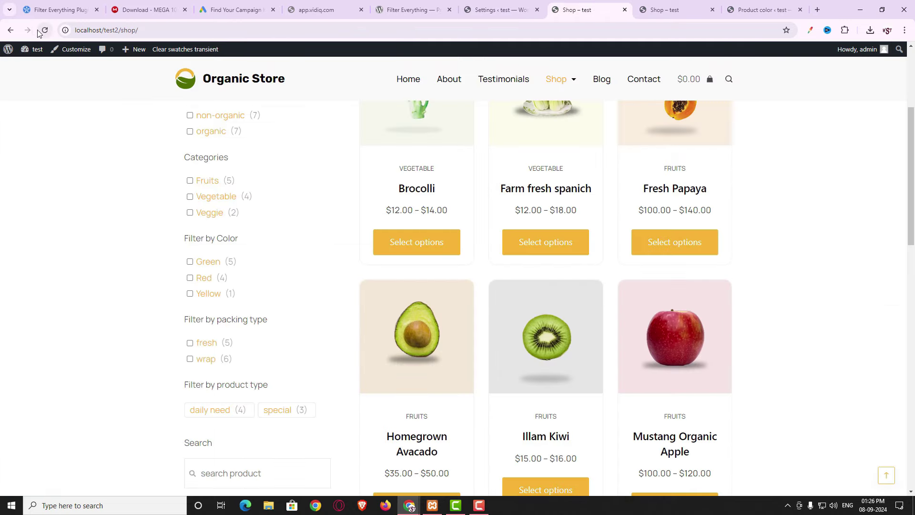
{"action": "left_click", "coordinate": [45, 30]}
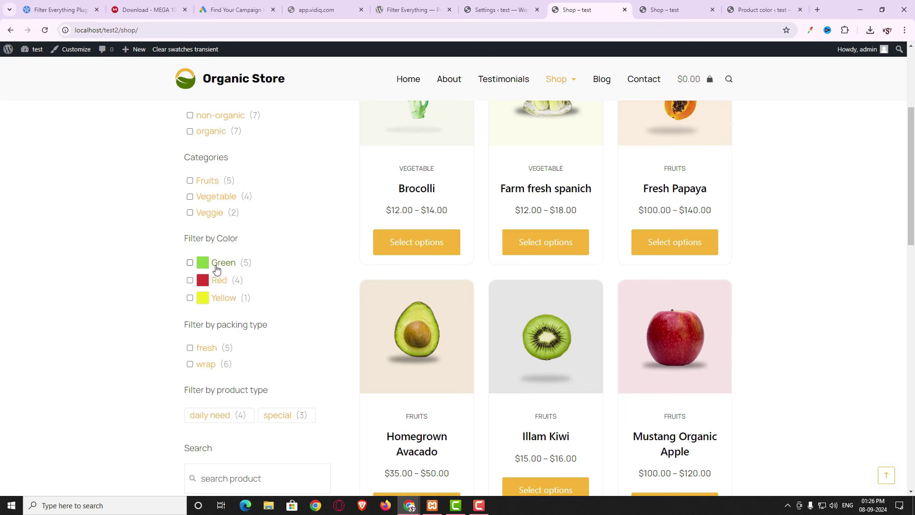
- Tick Enable styling for checkboxes and radio buttons, save, and reload the shop
{"action": "key", "text": "ctrl+shift+Tab"}
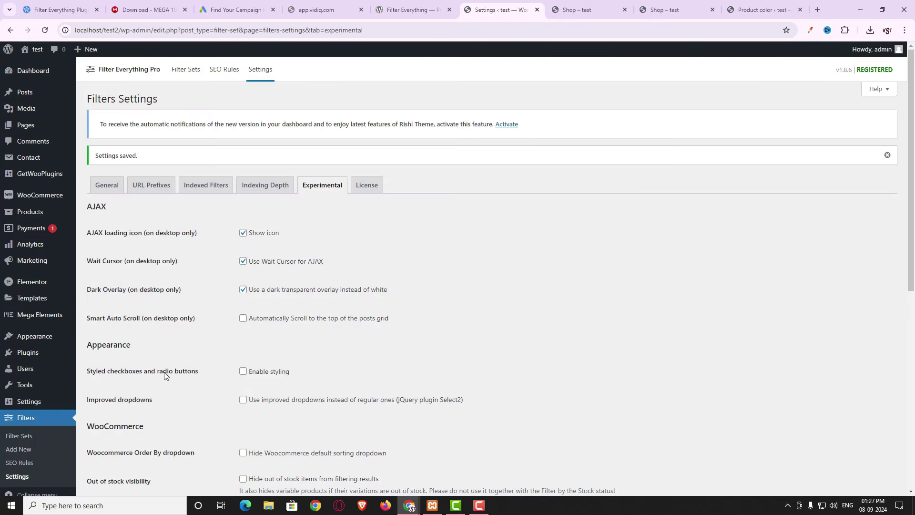
{"action": "left_click", "coordinate": [242, 371]}
{"action": "scroll", "coordinate": [353, 369], "scroll_direction": "down", "scroll_amount": 5}
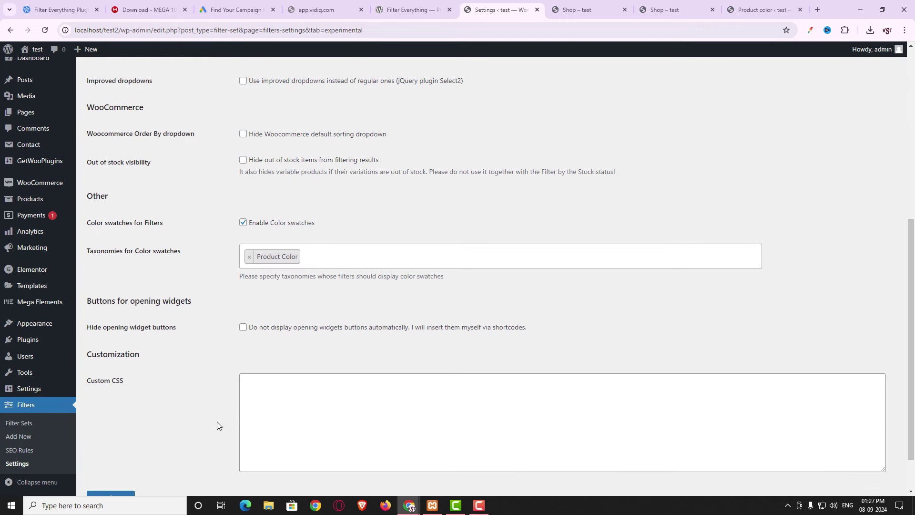
{"action": "scroll", "coordinate": [217, 424], "scroll_direction": "down", "scroll_amount": 2}
{"action": "left_click", "coordinate": [118, 445]}
{"action": "key", "text": "ctrl+Tab"}
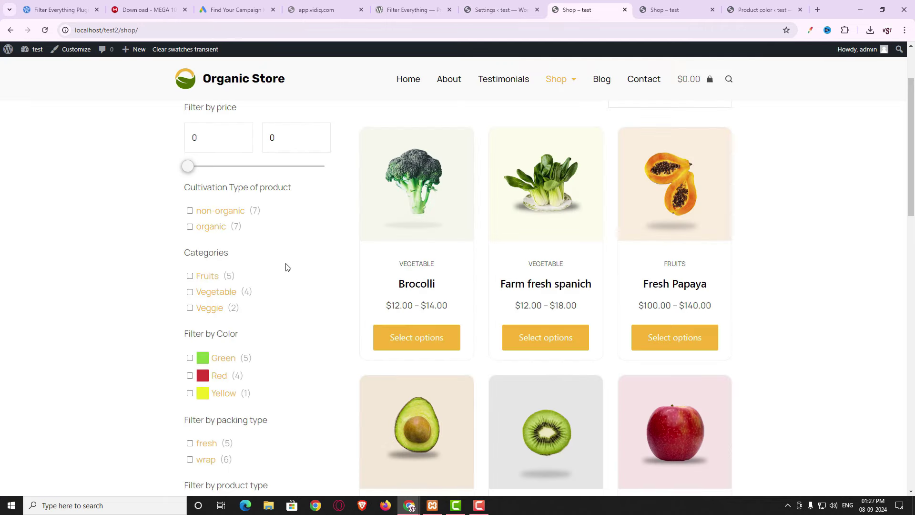
{"action": "scroll", "coordinate": [198, 304], "scroll_direction": "down", "scroll_amount": 3}
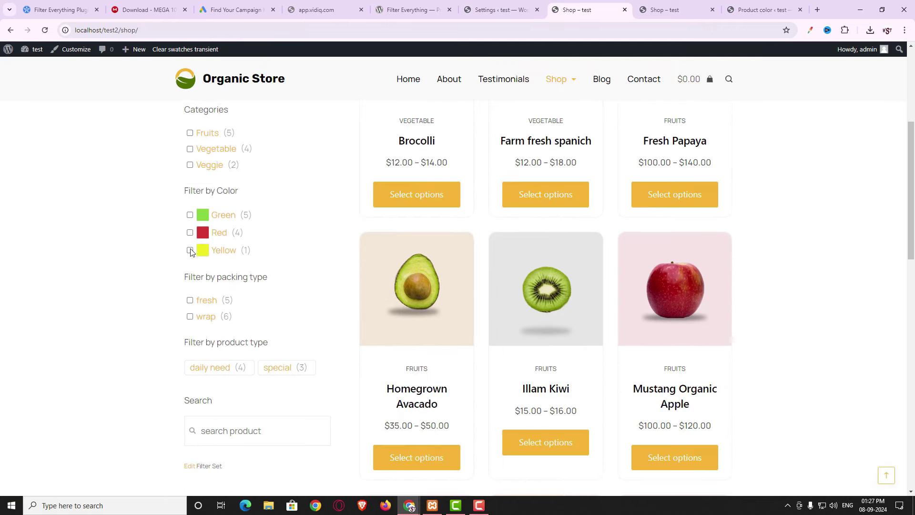
{"action": "left_click", "coordinate": [46, 31]}
{"action": "key", "text": "ctrl+shift+Tab"}
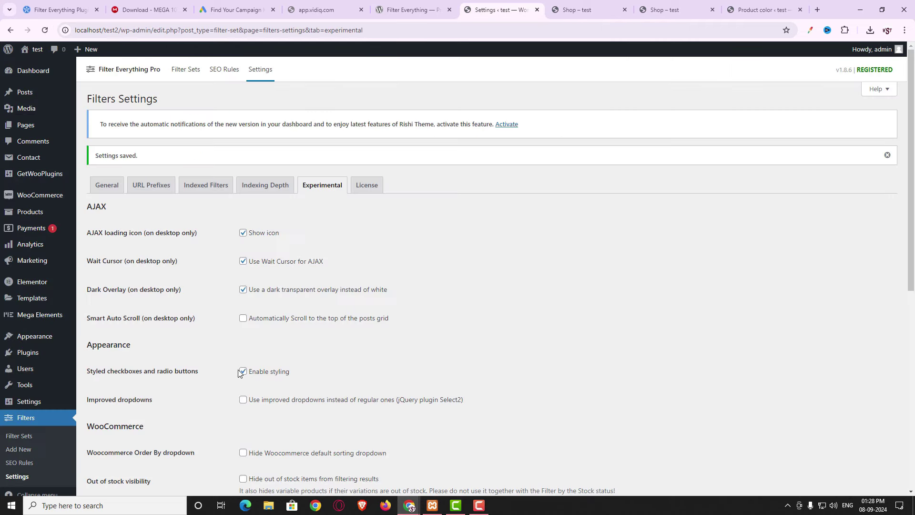
{"action": "left_click", "coordinate": [572, 11]}
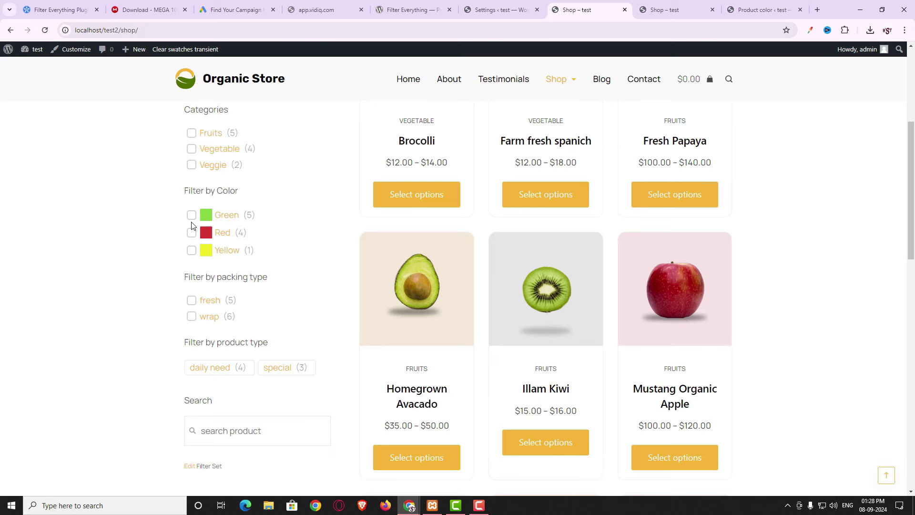
- Review the color URL prefix, then tick Green under Filter by Color in the shop
{"action": "key", "text": "ctrl+shift+Tab"}
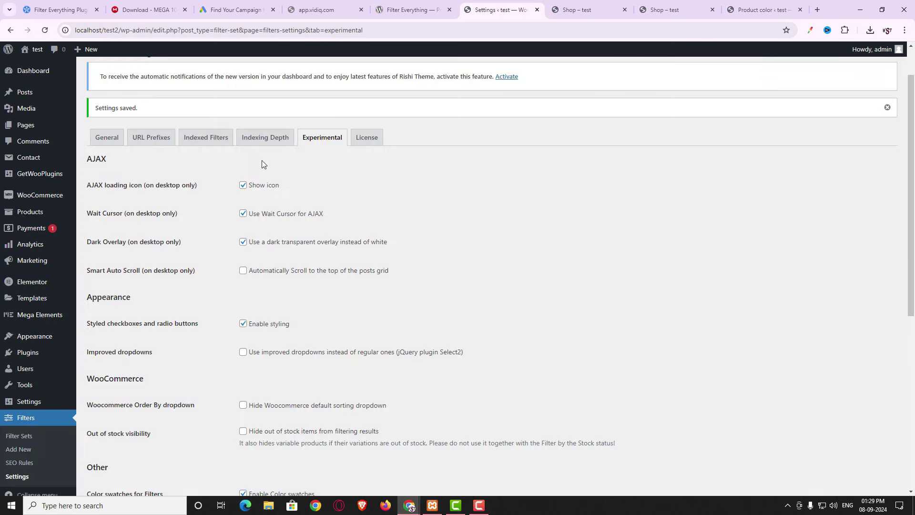
{"action": "left_click", "coordinate": [147, 141]}
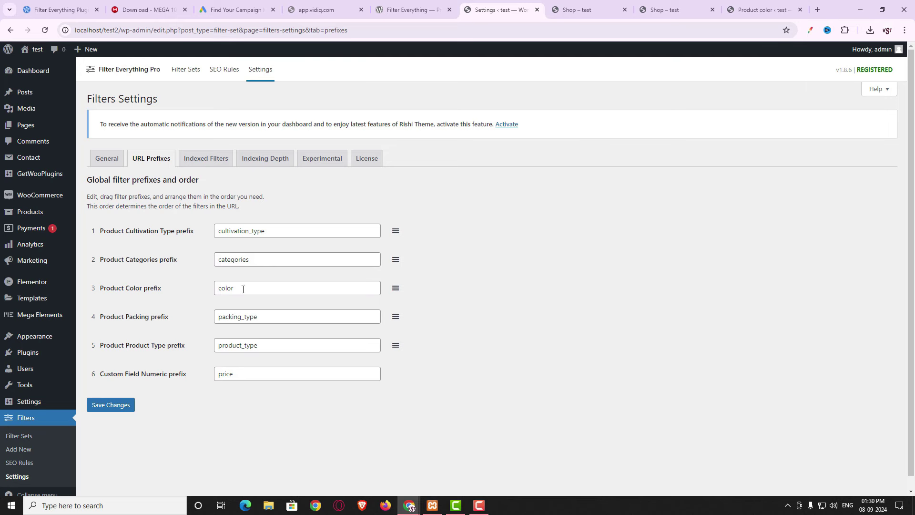
{"action": "key", "text": "ctrl+Tab"}
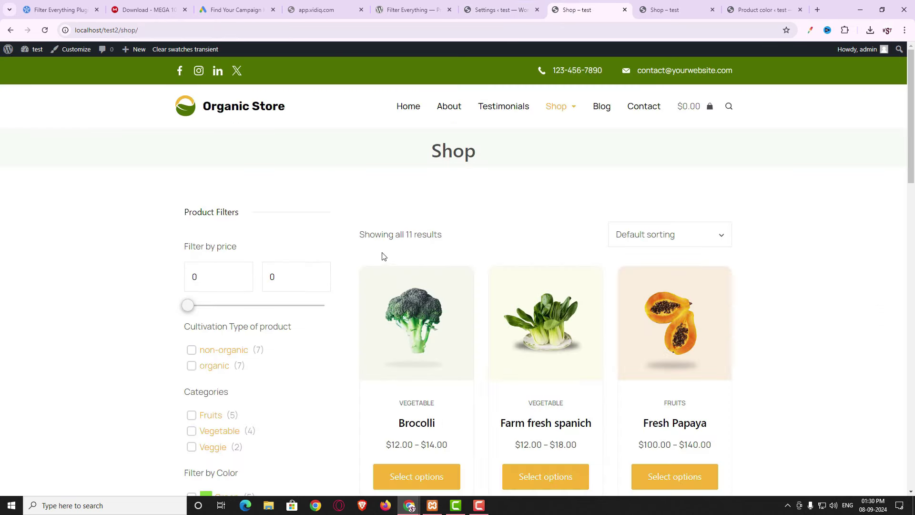
{"action": "scroll", "coordinate": [231, 329], "scroll_direction": "down", "scroll_amount": 4}
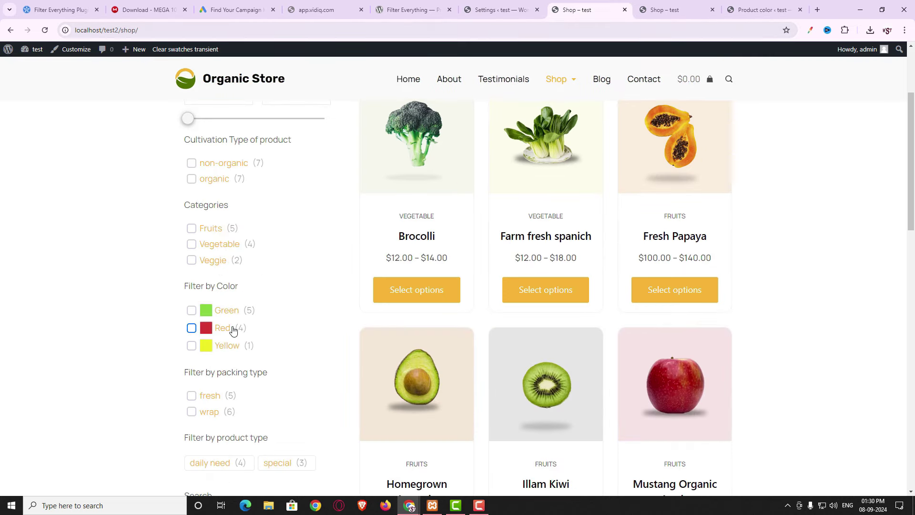
{"action": "left_click", "coordinate": [192, 312]}
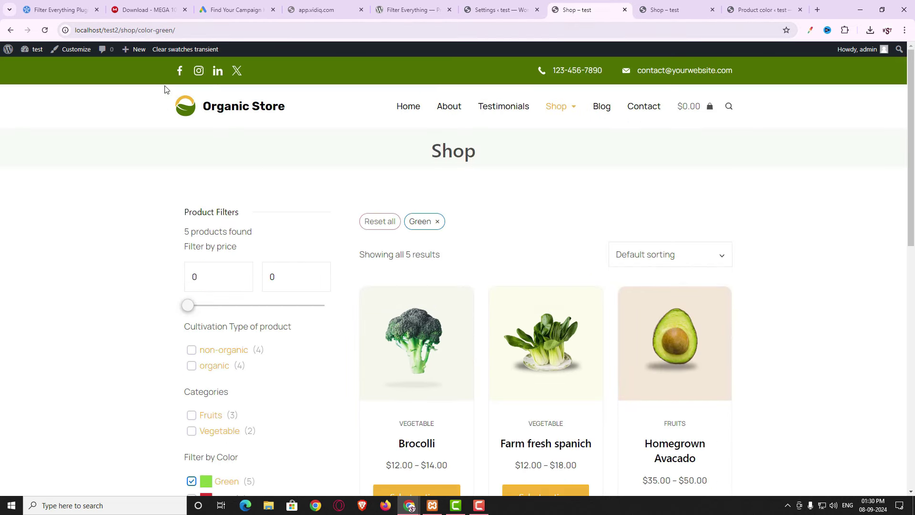